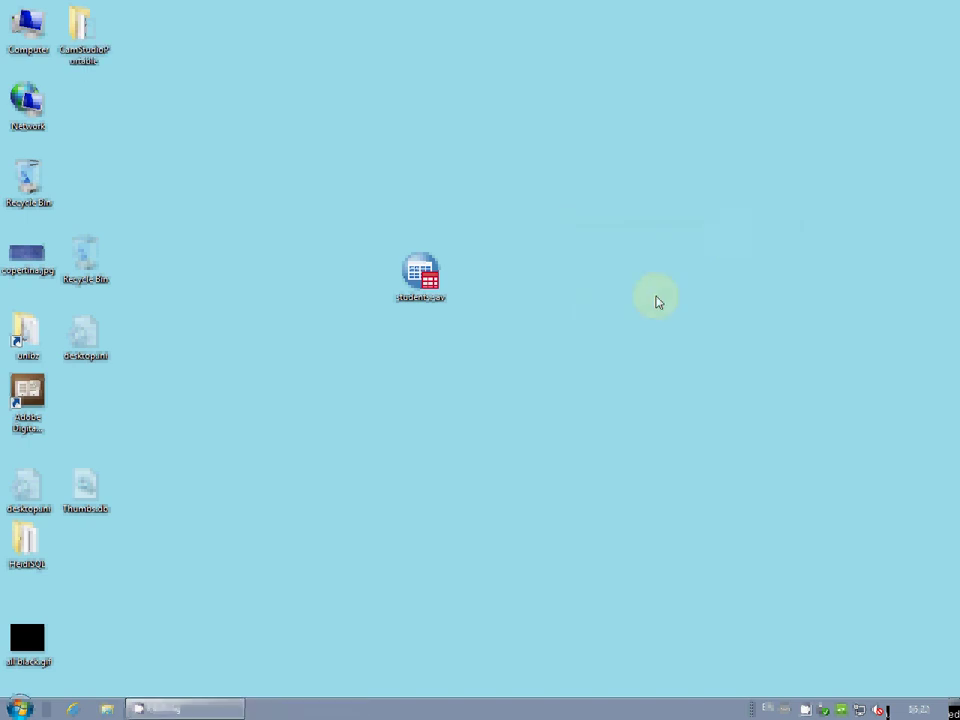
Step: Launch IBM SPSS Statistics 20 and dismiss its startup dialog
{"action": "left_click", "coordinate": [414, 305]}
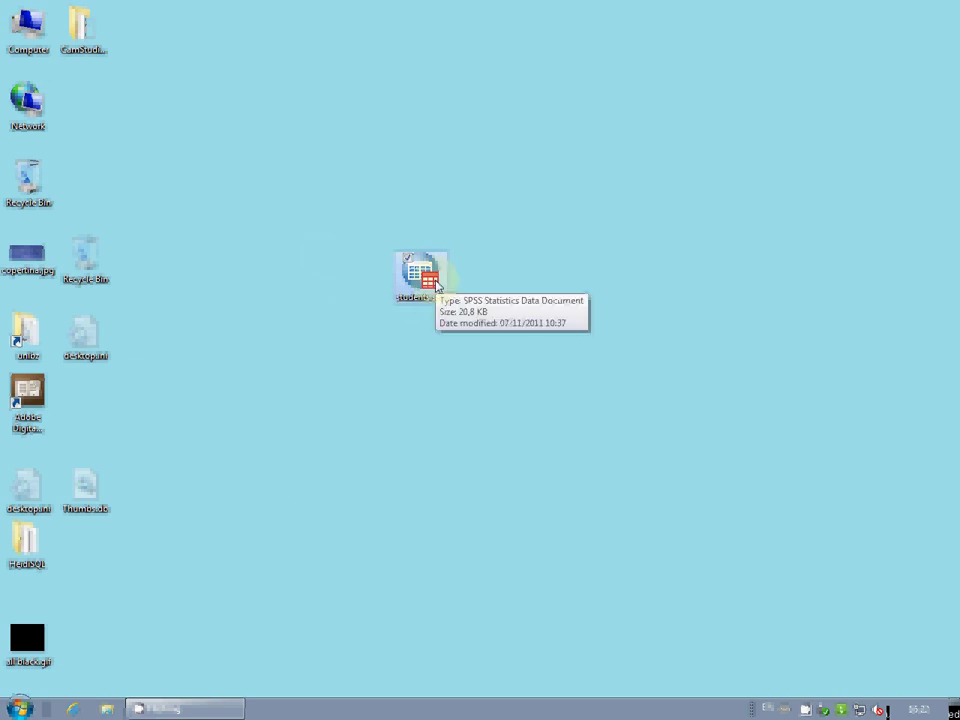
{"action": "left_click", "coordinate": [279, 495]}
{"action": "left_click", "coordinate": [19, 708]}
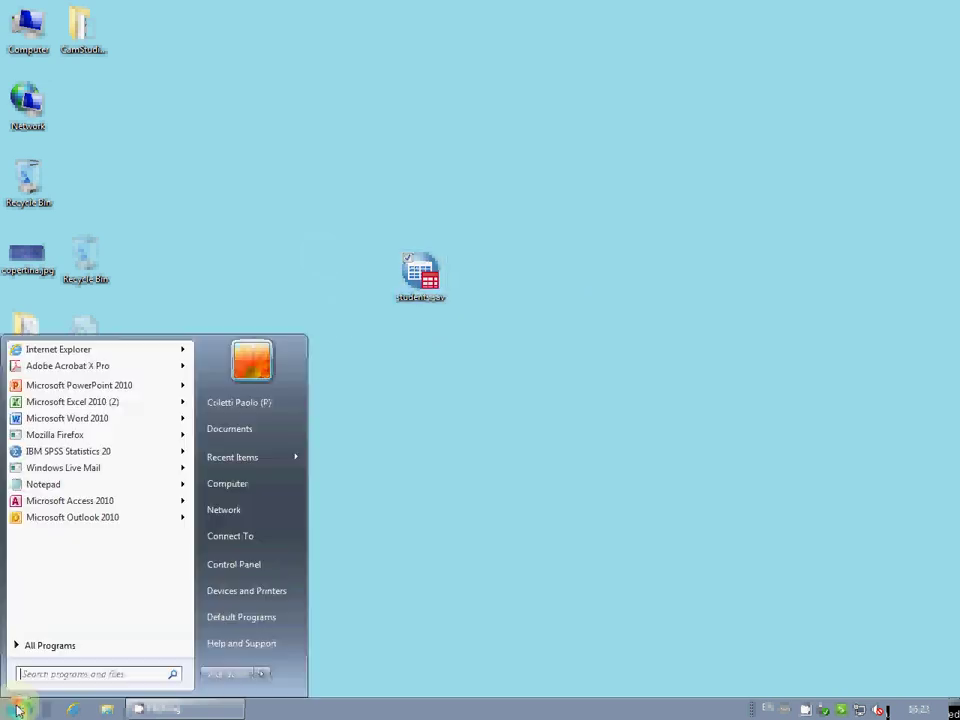
{"action": "left_click", "coordinate": [66, 645]}
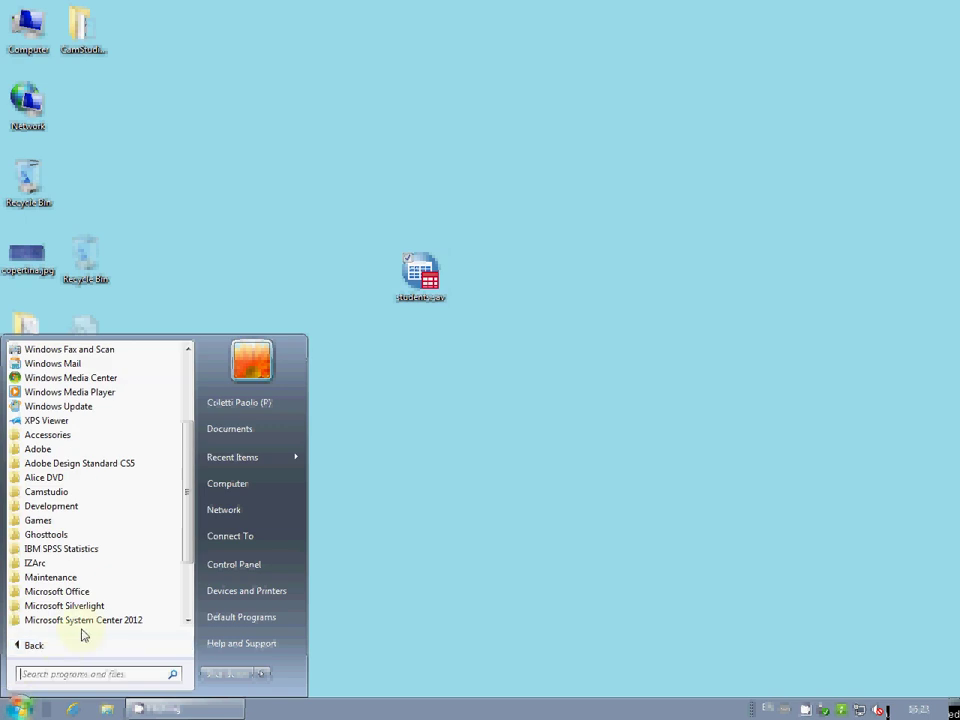
{"action": "scroll", "coordinate": [82, 630], "scroll_direction": "down", "scroll_amount": 1}
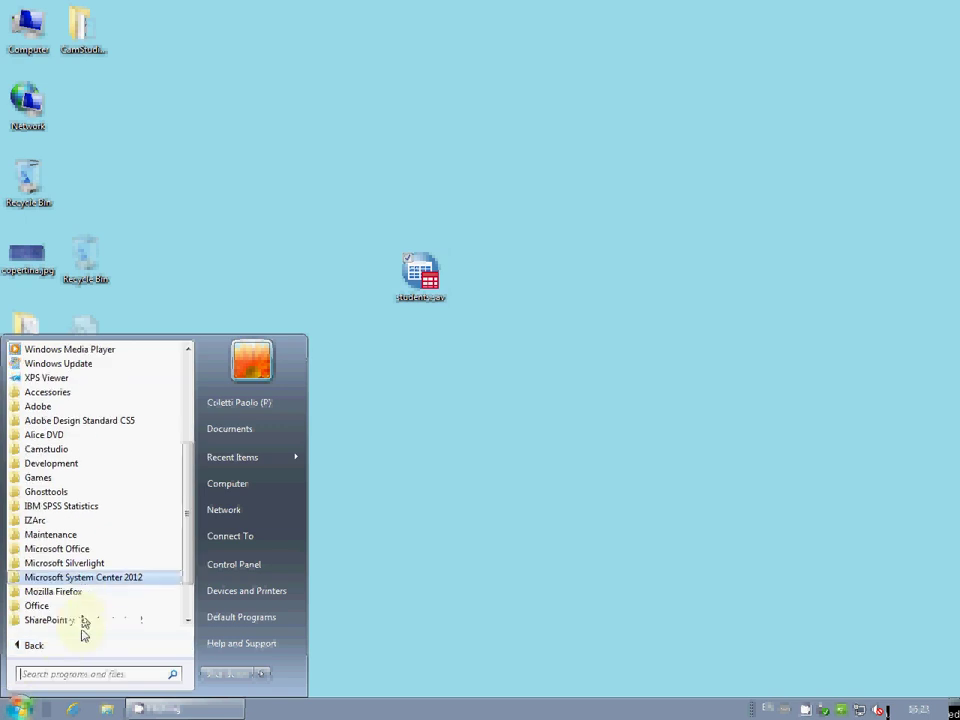
{"action": "left_click", "coordinate": [68, 508]}
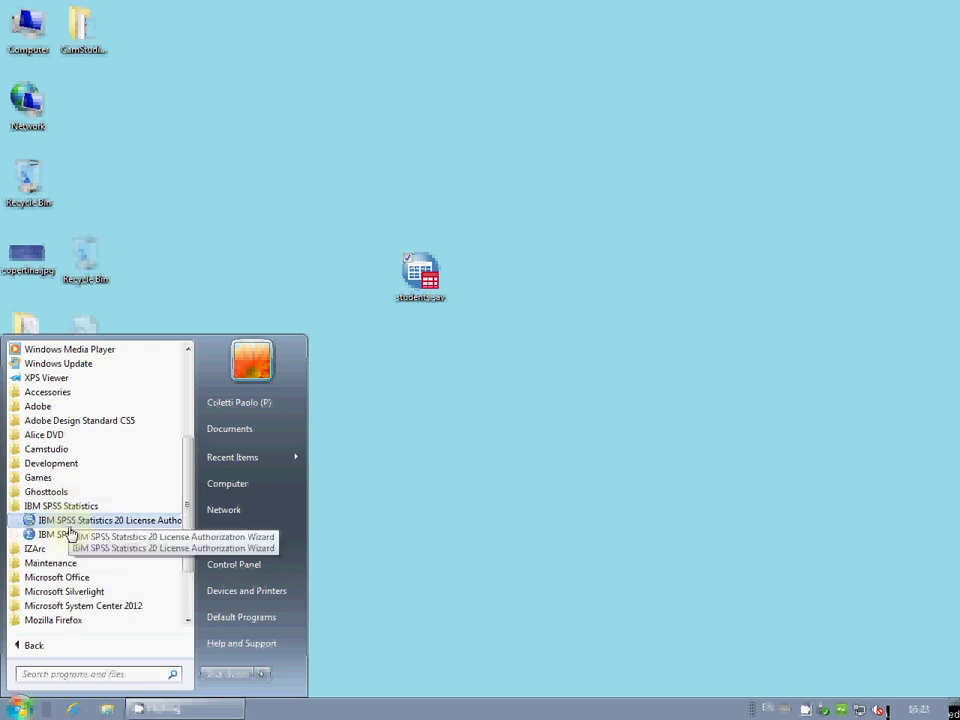
{"action": "left_click", "coordinate": [70, 536]}
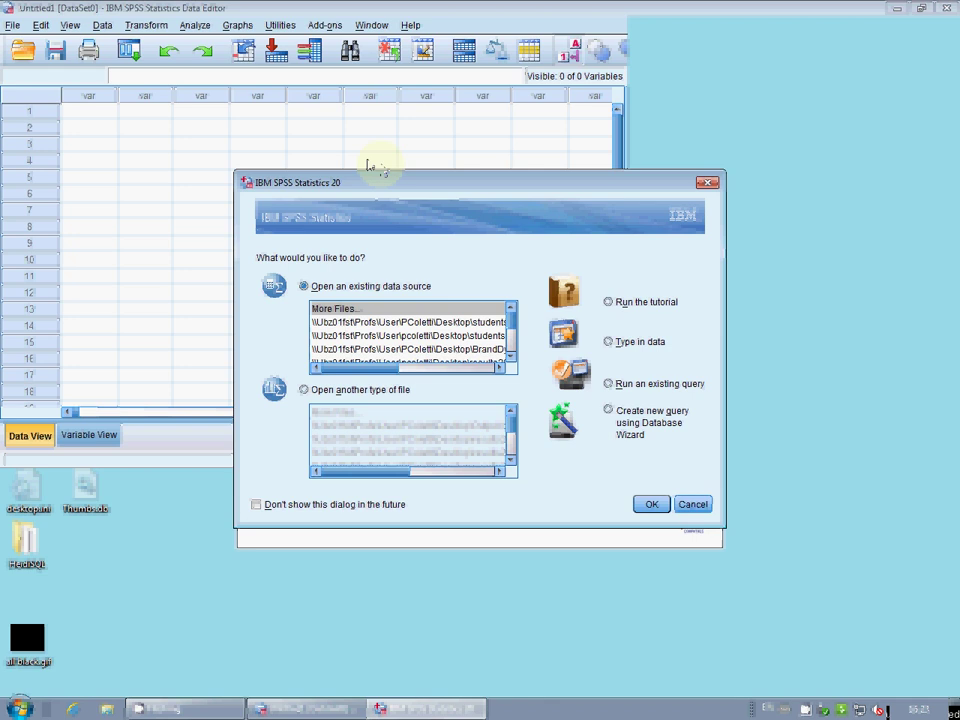
{"action": "key", "text": "Escape"}
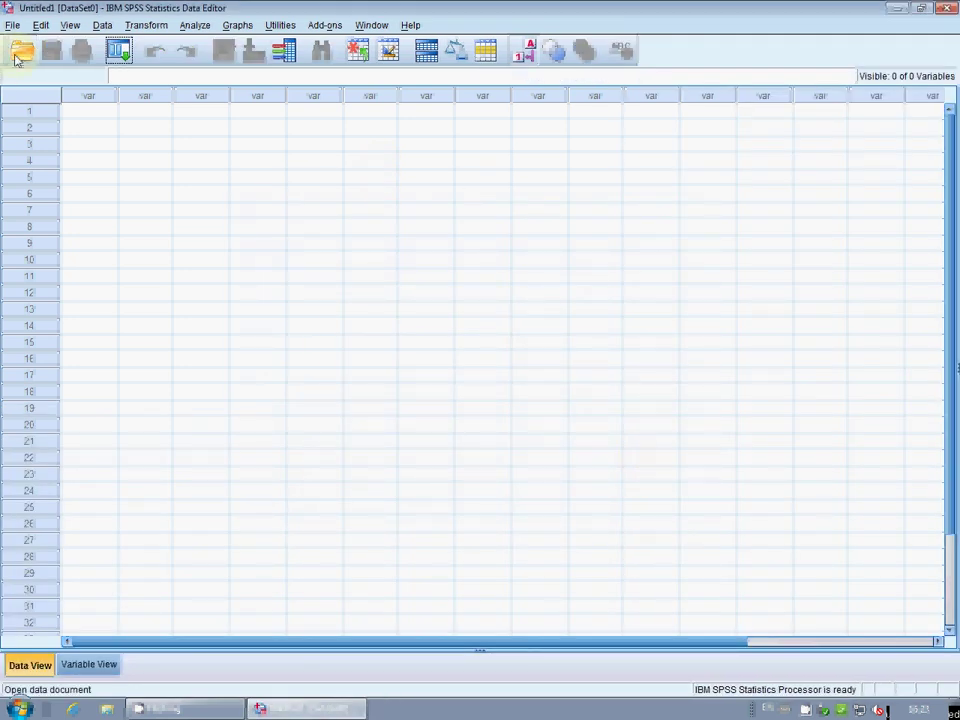
Step: Open the data file students.sav from the Desktop
{"action": "left_click", "coordinate": [17, 58]}
{"action": "left_click", "coordinate": [547, 250]}
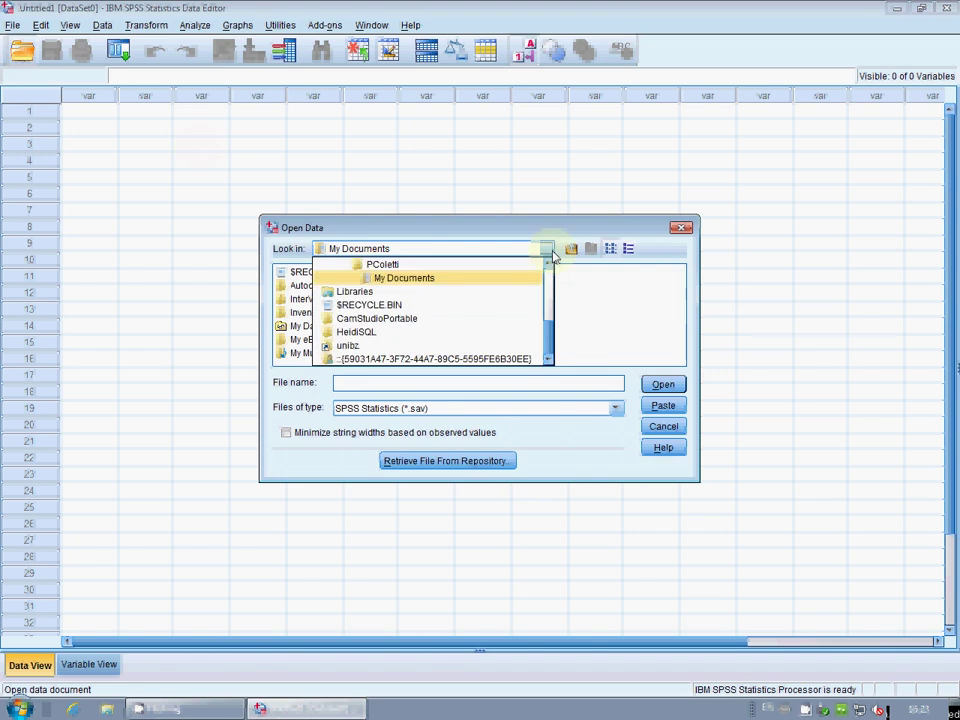
{"action": "scroll", "coordinate": [548, 281], "scroll_direction": "up", "scroll_amount": 3}
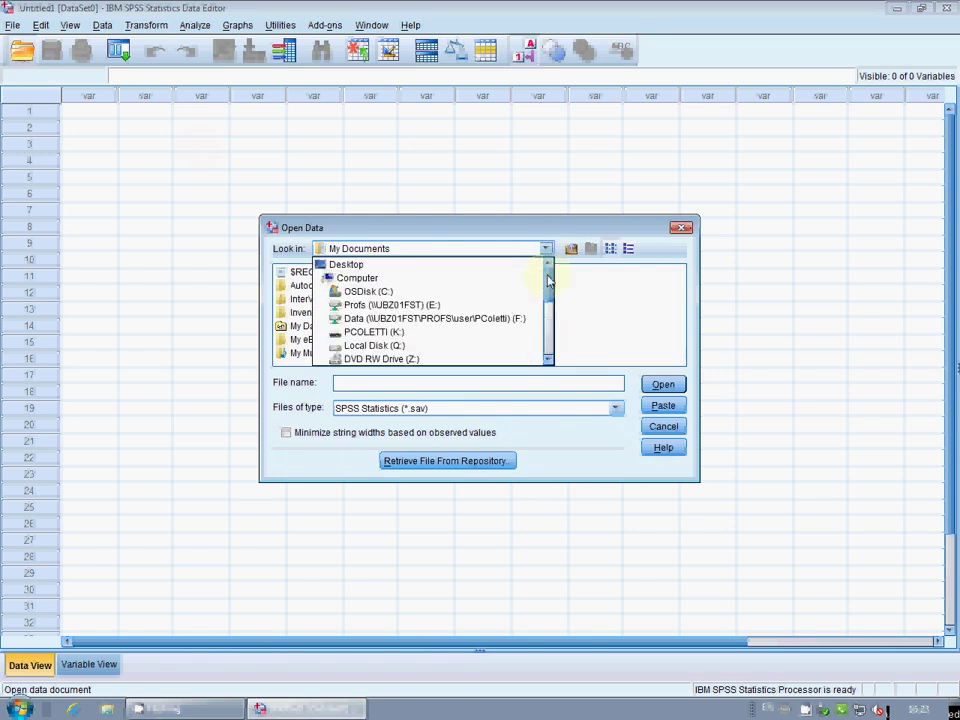
{"action": "left_click", "coordinate": [364, 266]}
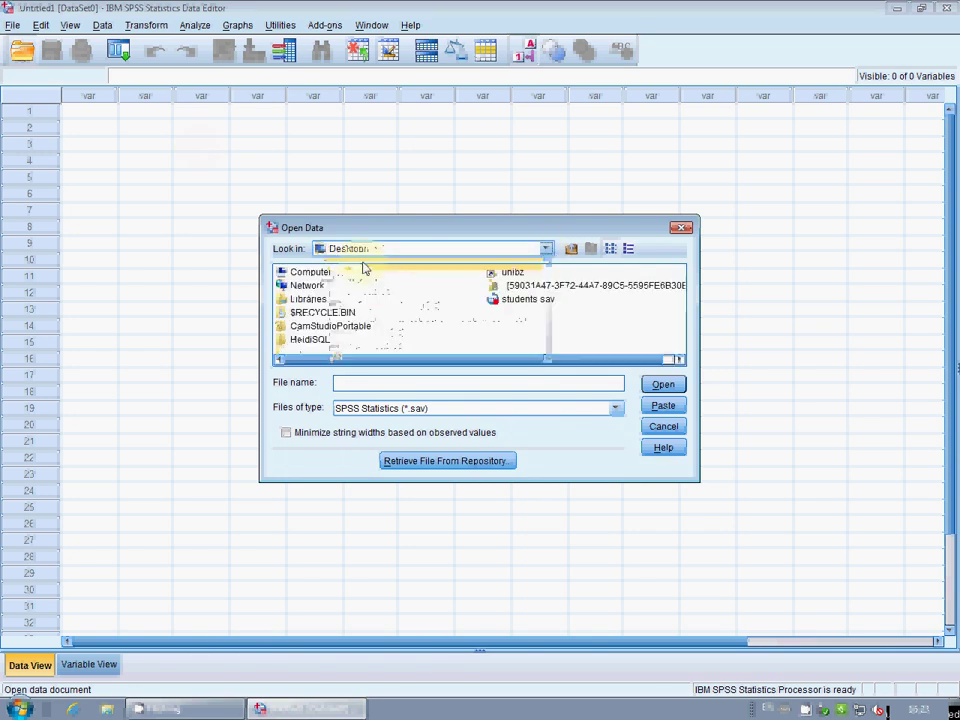
{"action": "left_click", "coordinate": [518, 299]}
{"action": "left_click", "coordinate": [660, 384]}
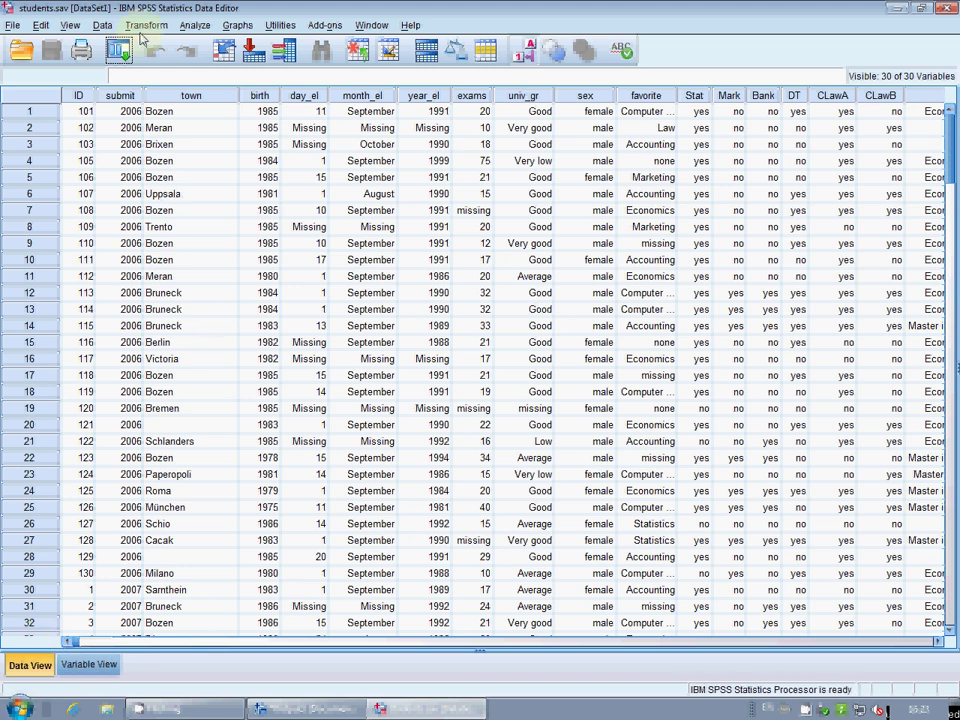
{"action": "left_click", "coordinate": [145, 25]}
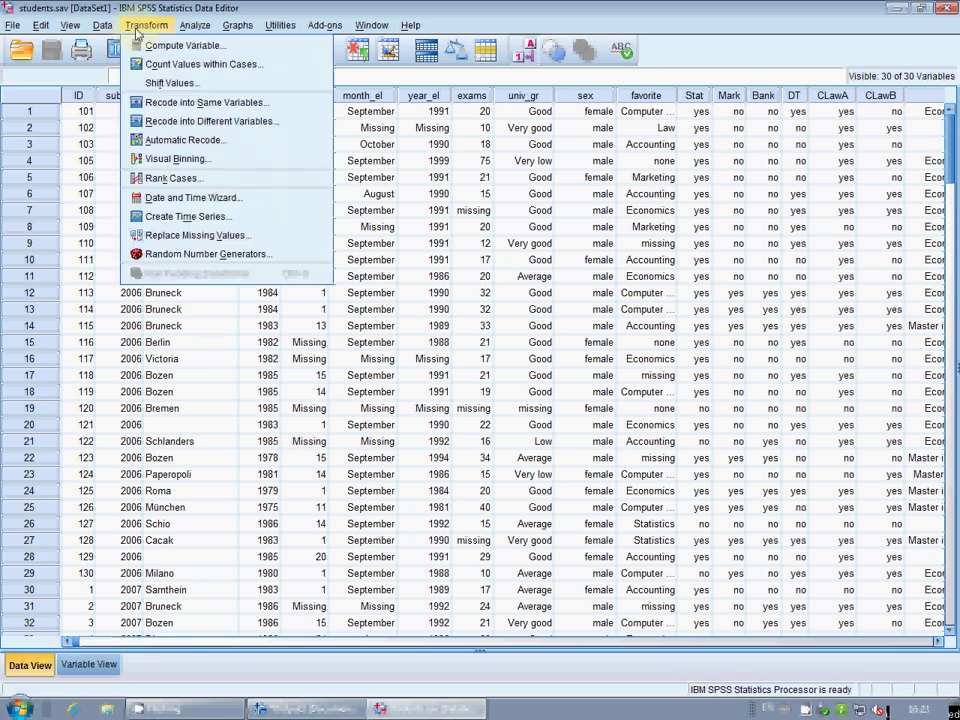
{"action": "left_click", "coordinate": [167, 198]}
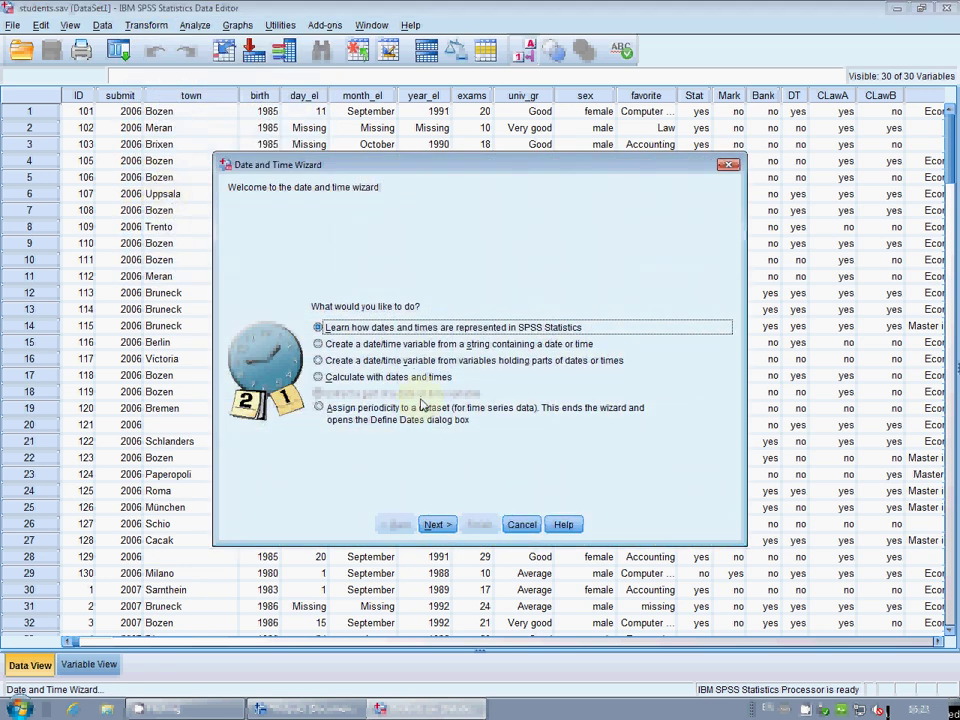
{"action": "left_click", "coordinate": [415, 362]}
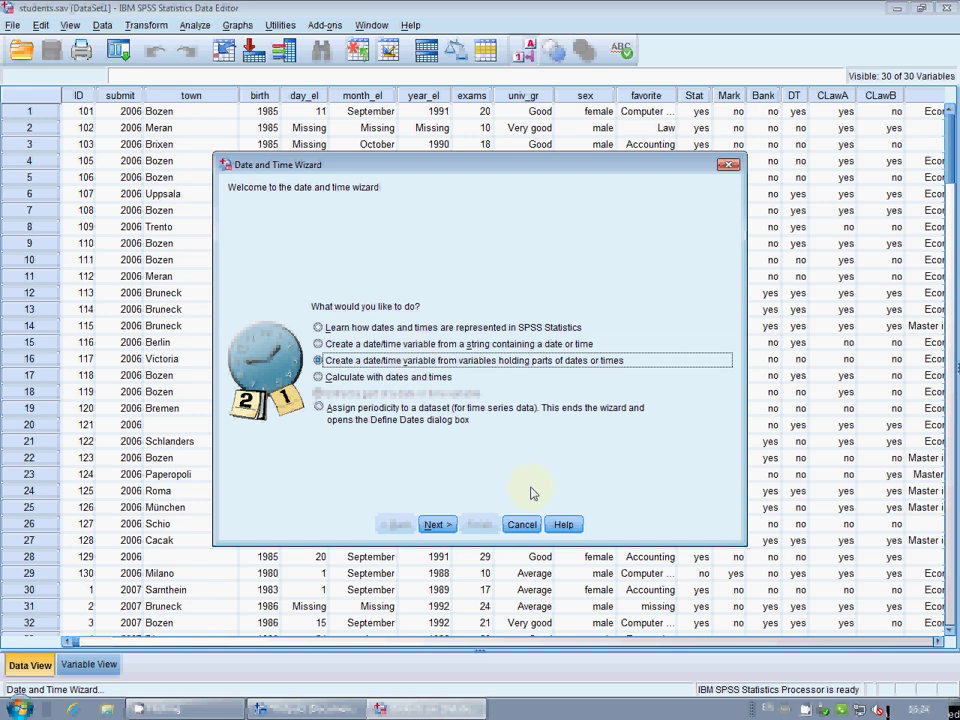
{"action": "left_click", "coordinate": [522, 525]}
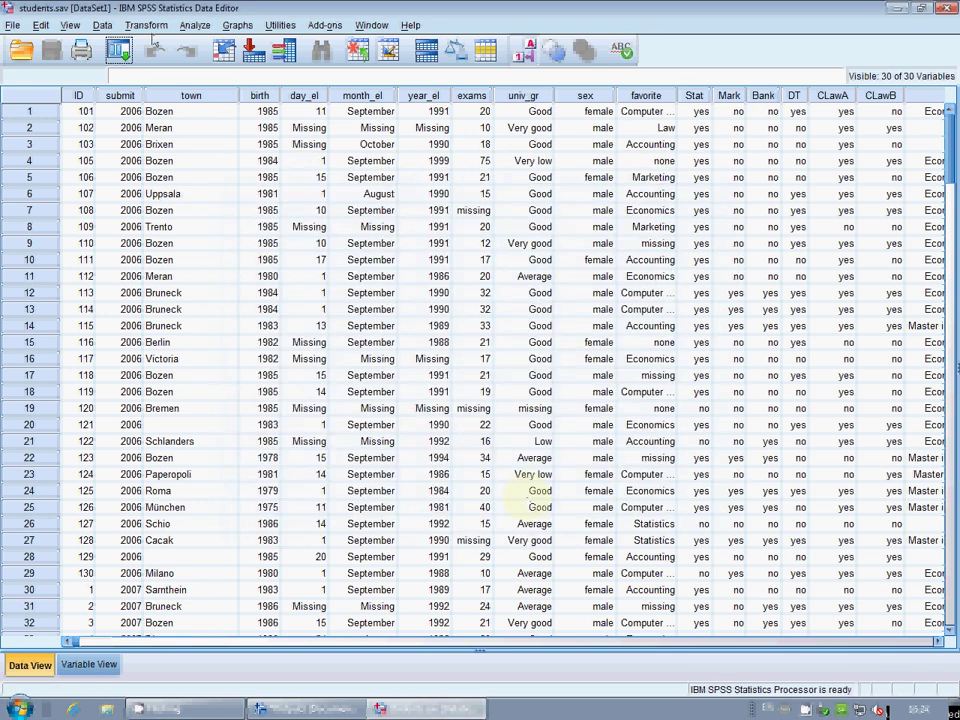
Step: Set up a recode into a different variable from day_el to day_el2, with the source list showing variable names
{"action": "left_click", "coordinate": [146, 25]}
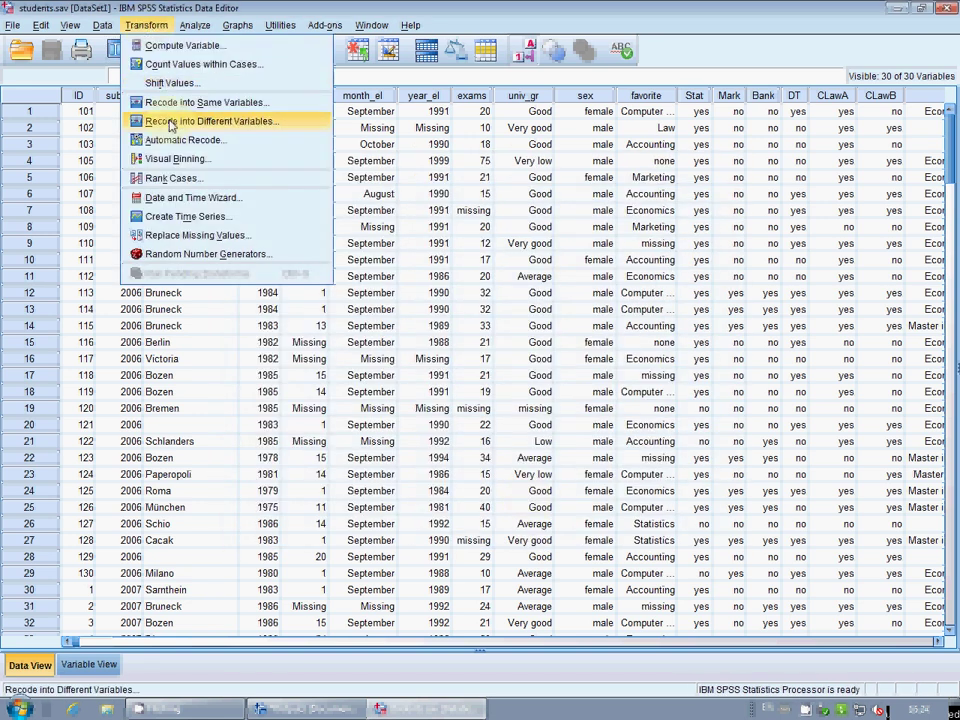
{"action": "left_click", "coordinate": [171, 122]}
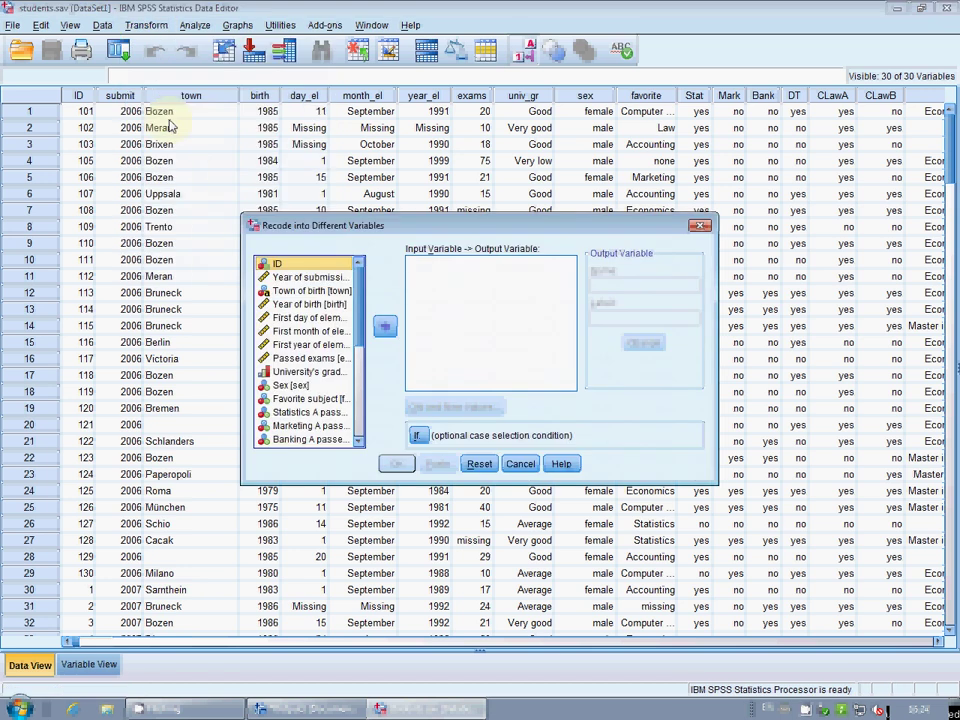
{"action": "right_click", "coordinate": [280, 322]}
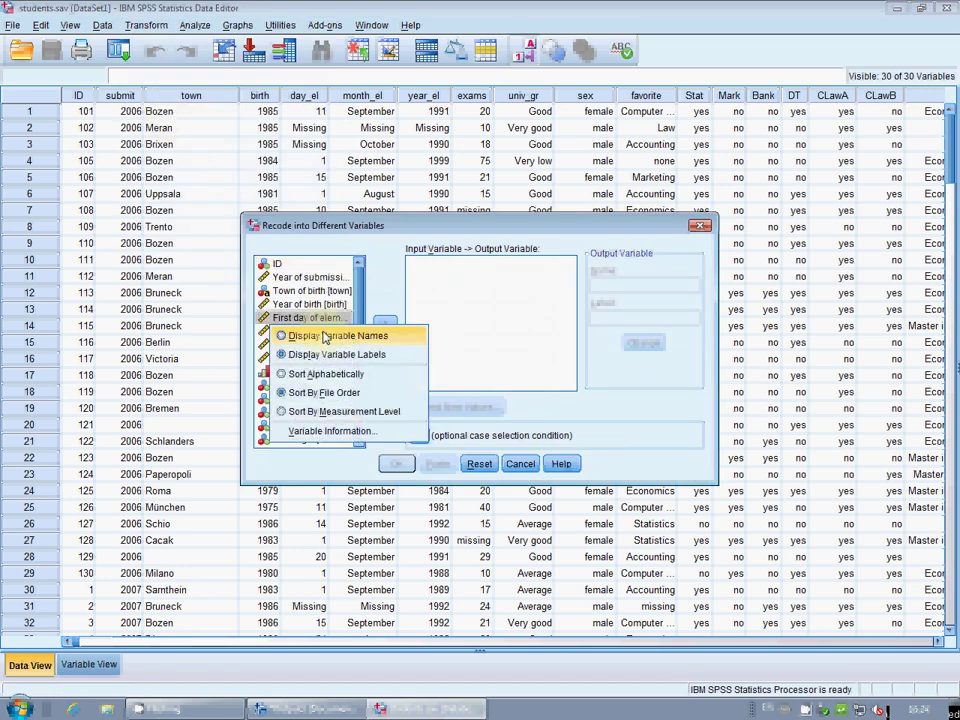
{"action": "left_click", "coordinate": [322, 336]}
{"action": "left_click", "coordinate": [386, 327]}
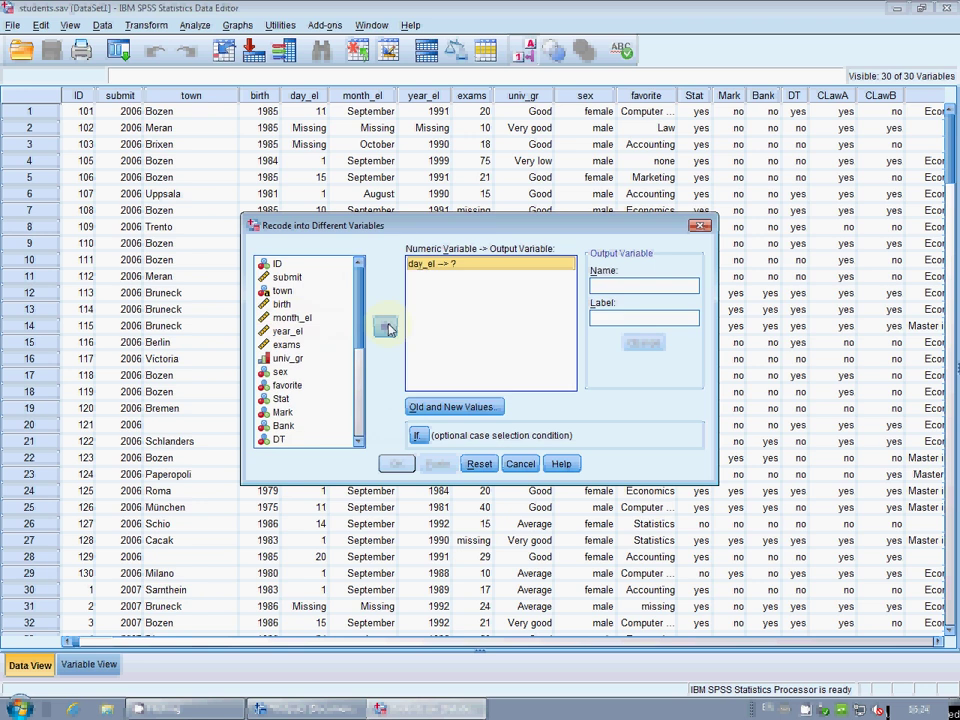
{"action": "left_click", "coordinate": [645, 284]}
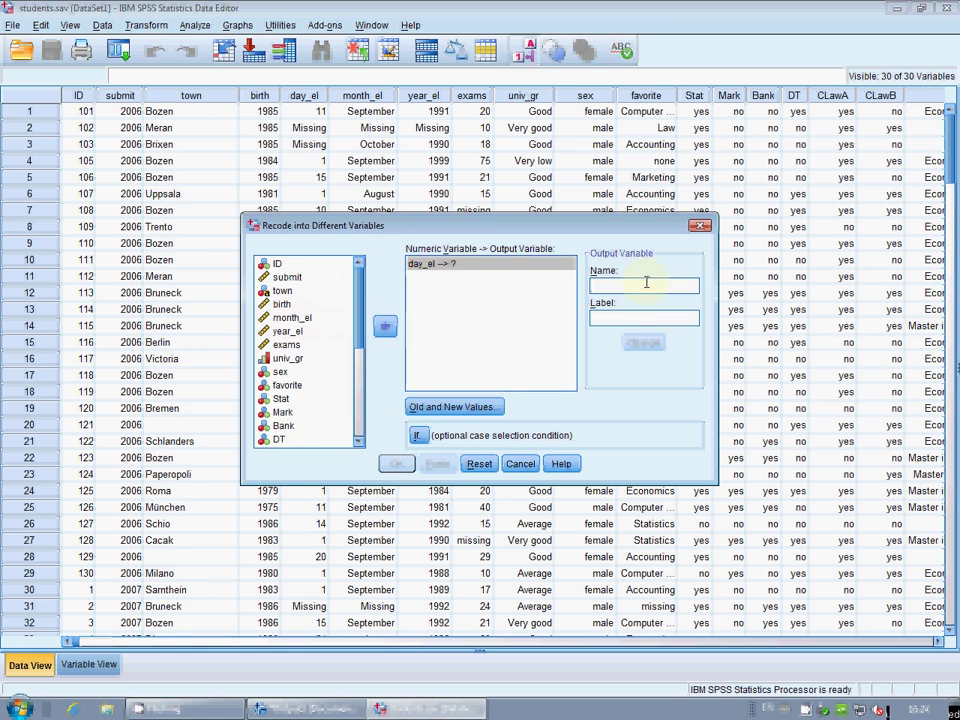
{"action": "type", "text": "day_el"}
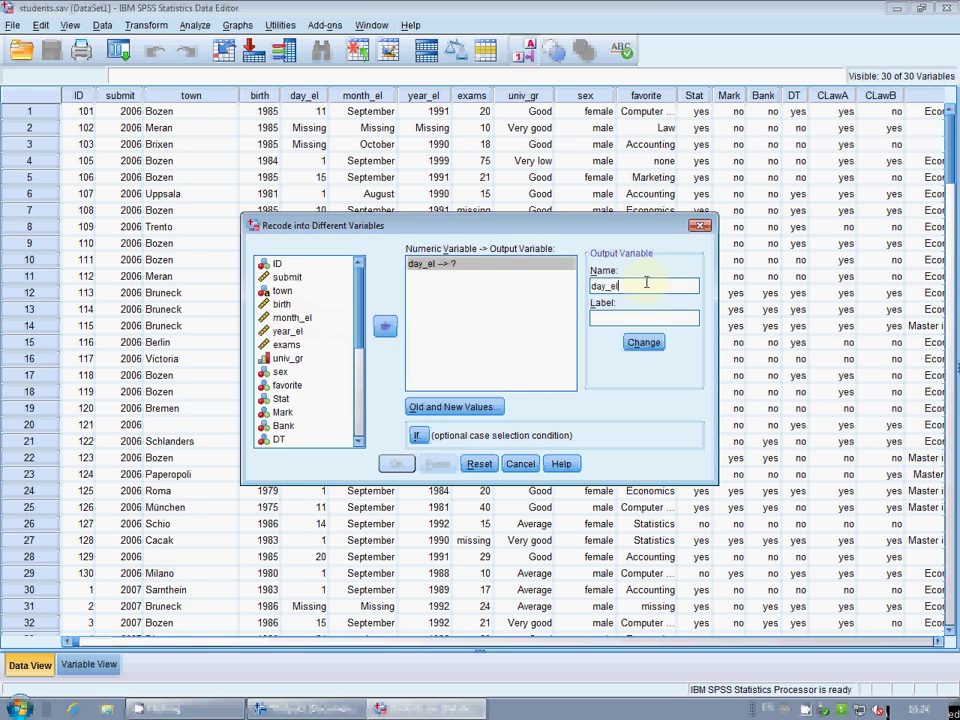
{"action": "type", "text": "2"}
{"action": "left_click", "coordinate": [643, 343]}
Step: Add a recode rule that turns system- or user-missing values into 1
{"action": "left_click", "coordinate": [452, 407]}
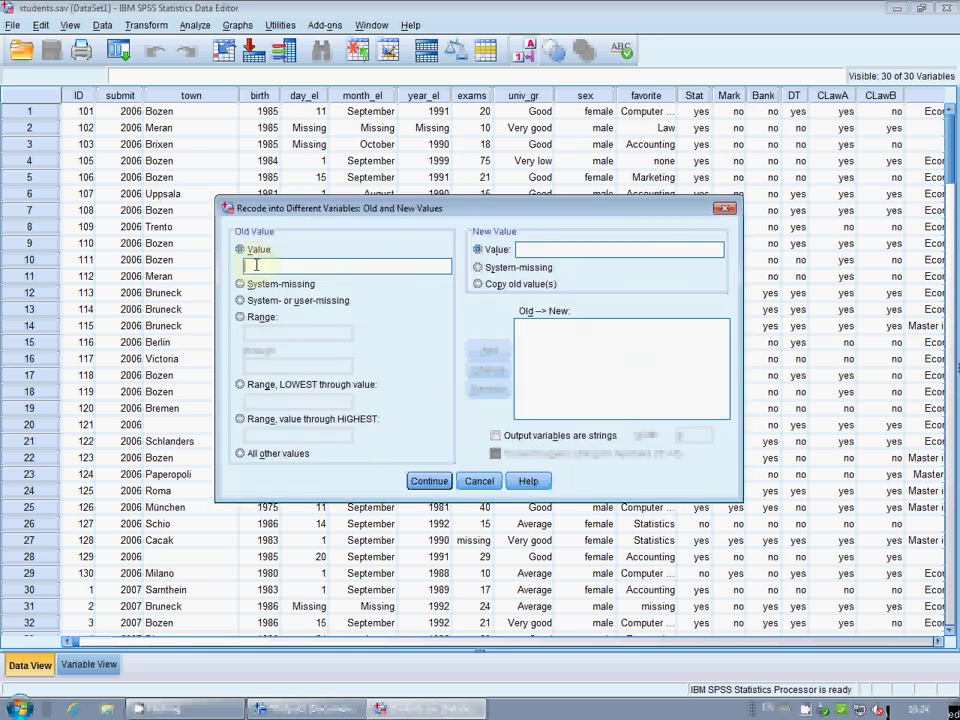
{"action": "left_click", "coordinate": [258, 301]}
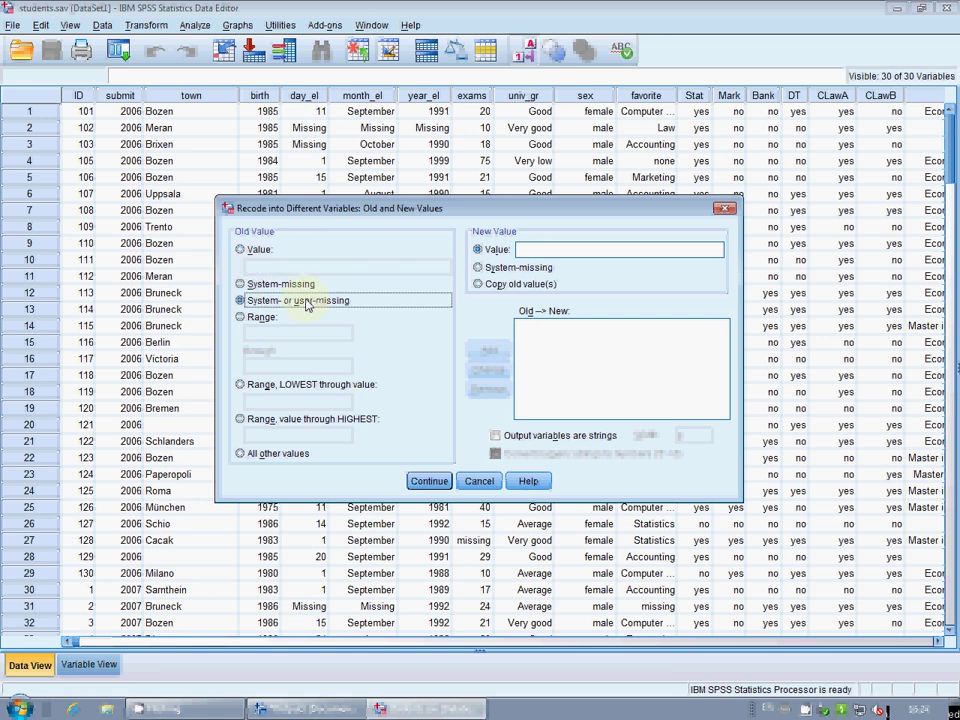
{"action": "left_click", "coordinate": [529, 251]}
{"action": "type", "text": "1"}
{"action": "left_click", "coordinate": [488, 352]}
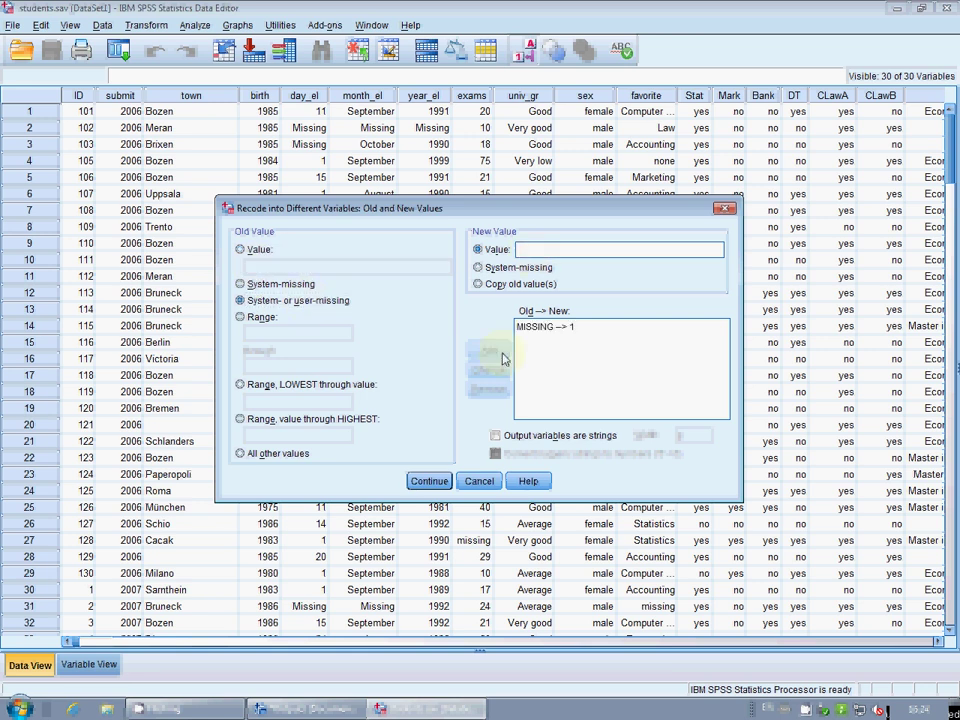
Step: Add a rule copying the old values for all other values, and run the recode into day_el2
{"action": "left_click", "coordinate": [286, 455]}
{"action": "left_click", "coordinate": [480, 284]}
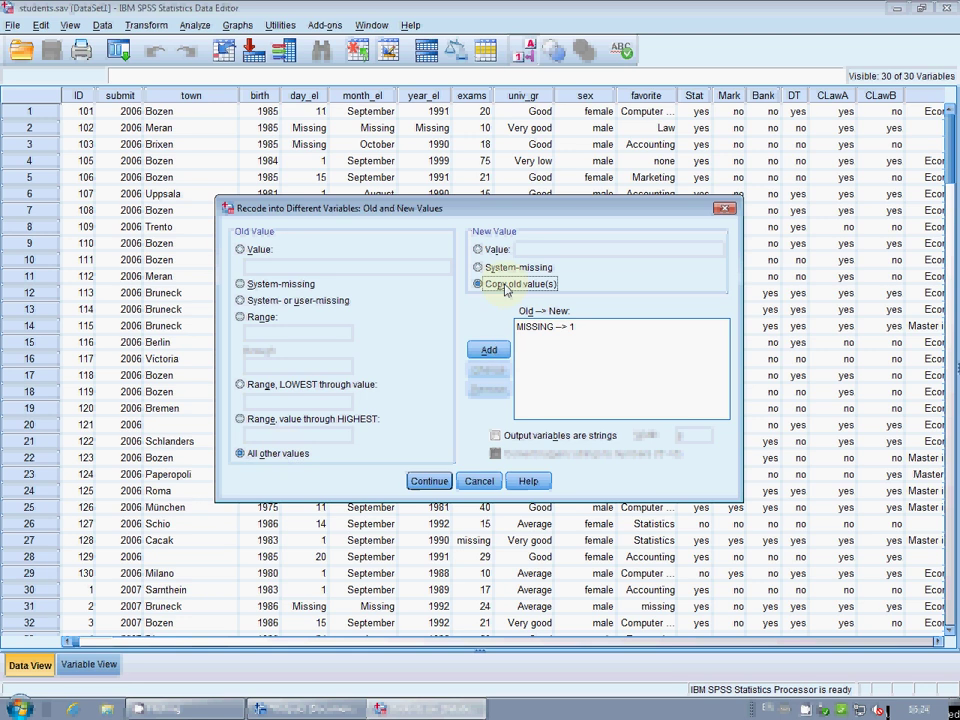
{"action": "left_click", "coordinate": [490, 351]}
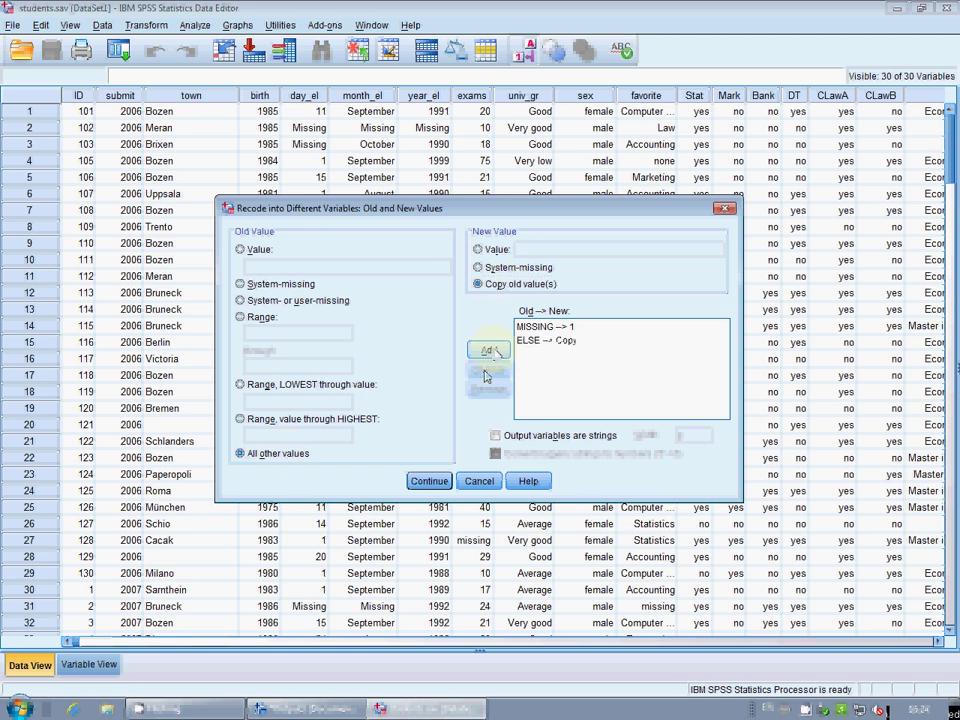
{"action": "left_click", "coordinate": [429, 481]}
{"action": "left_click", "coordinate": [396, 463]}
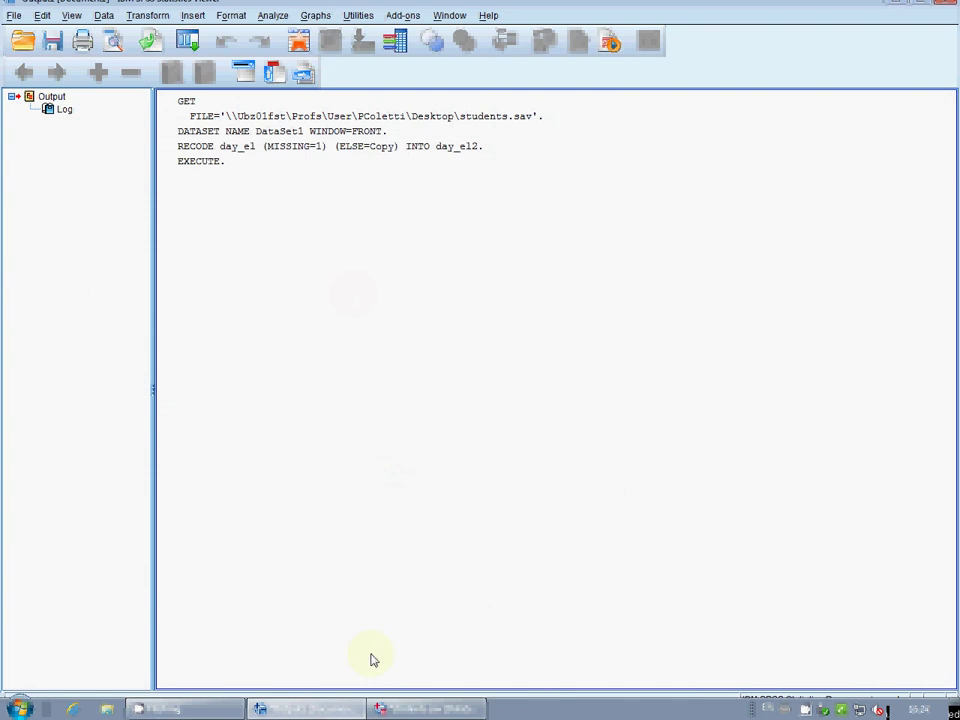
Step: Return to the students.sav data, reset the Recode into Different Variables settings and display variable names in the source list
{"action": "left_click", "coordinate": [425, 709]}
{"action": "left_click", "coordinate": [145, 26]}
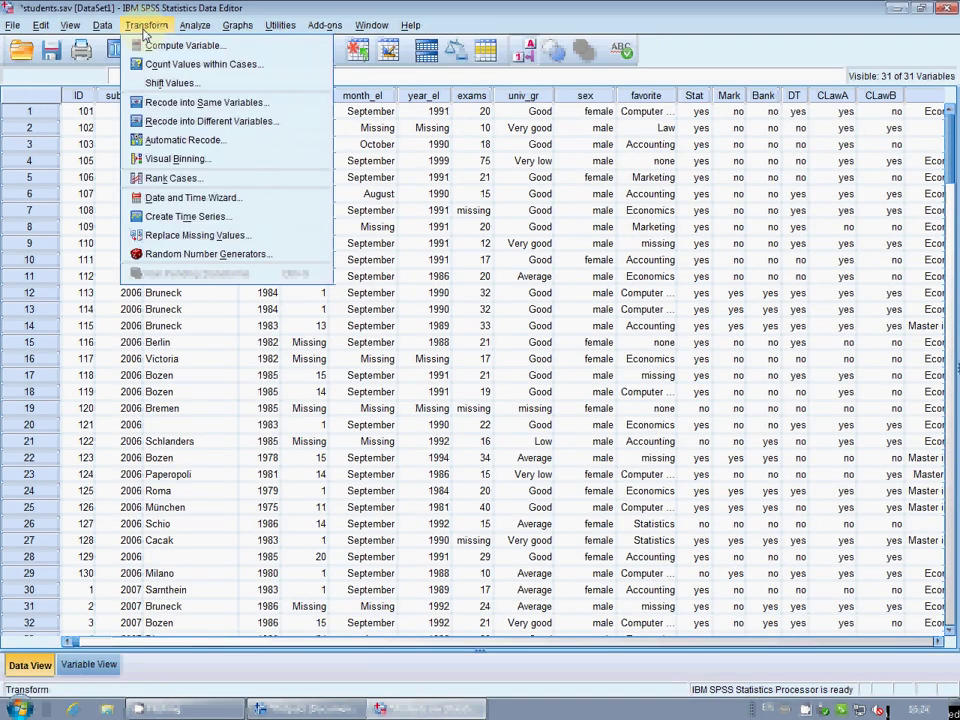
{"action": "left_click", "coordinate": [166, 121]}
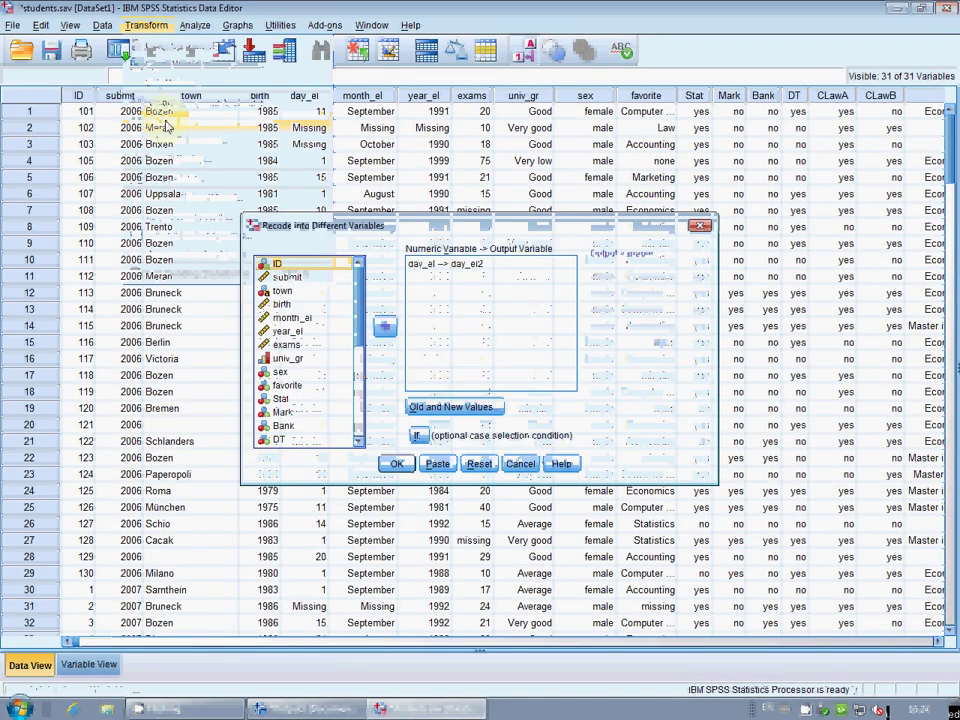
{"action": "left_click", "coordinate": [446, 266]}
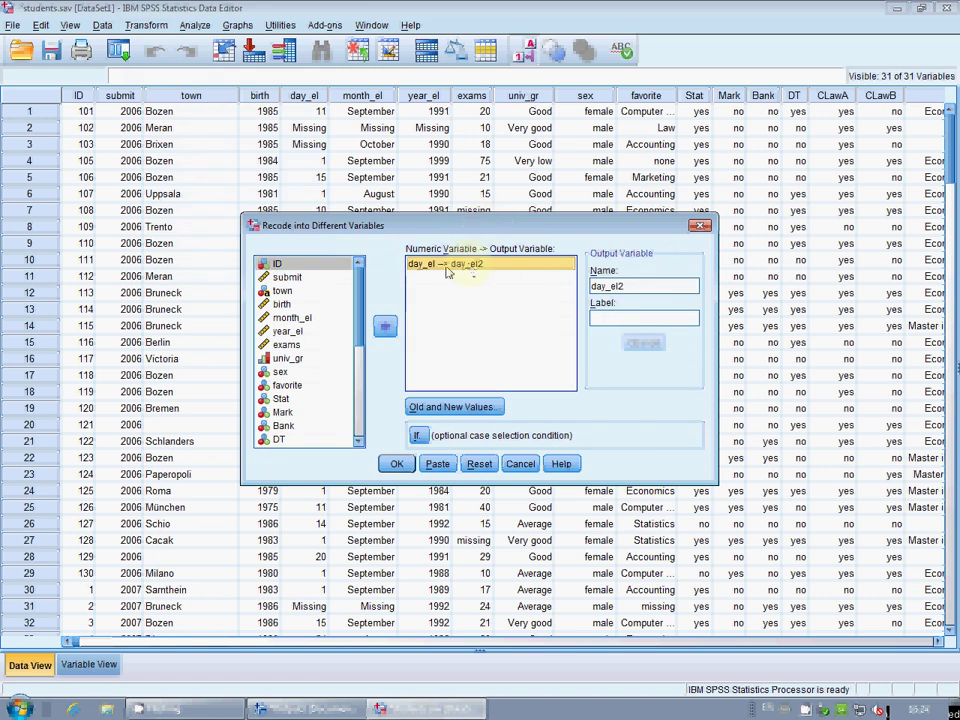
{"action": "left_click", "coordinate": [480, 464]}
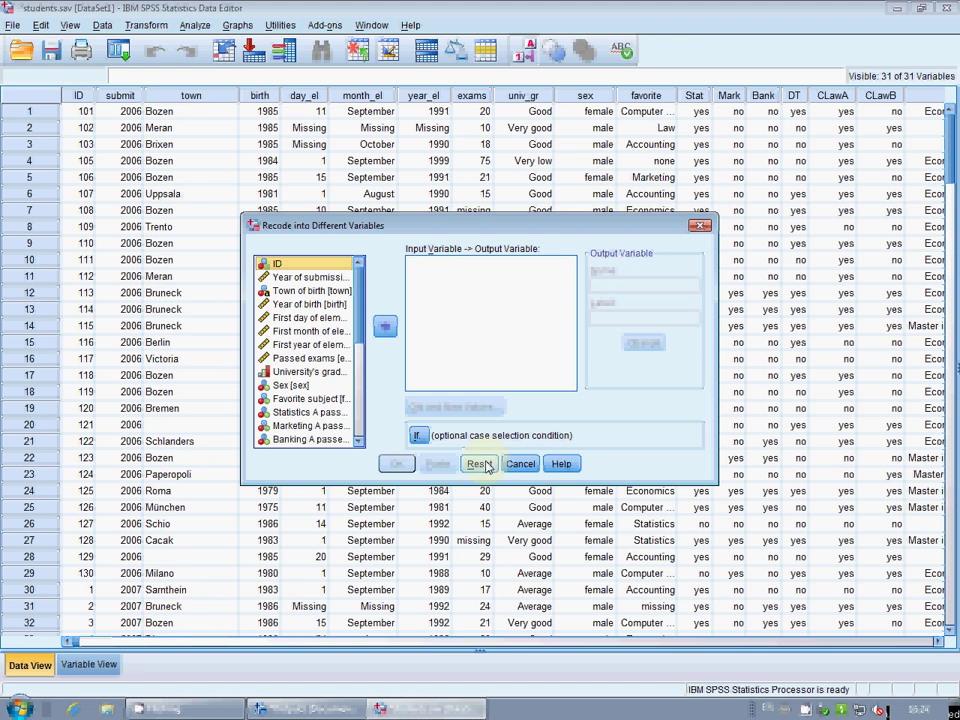
{"action": "right_click", "coordinate": [317, 318]}
{"action": "left_click", "coordinate": [323, 338]}
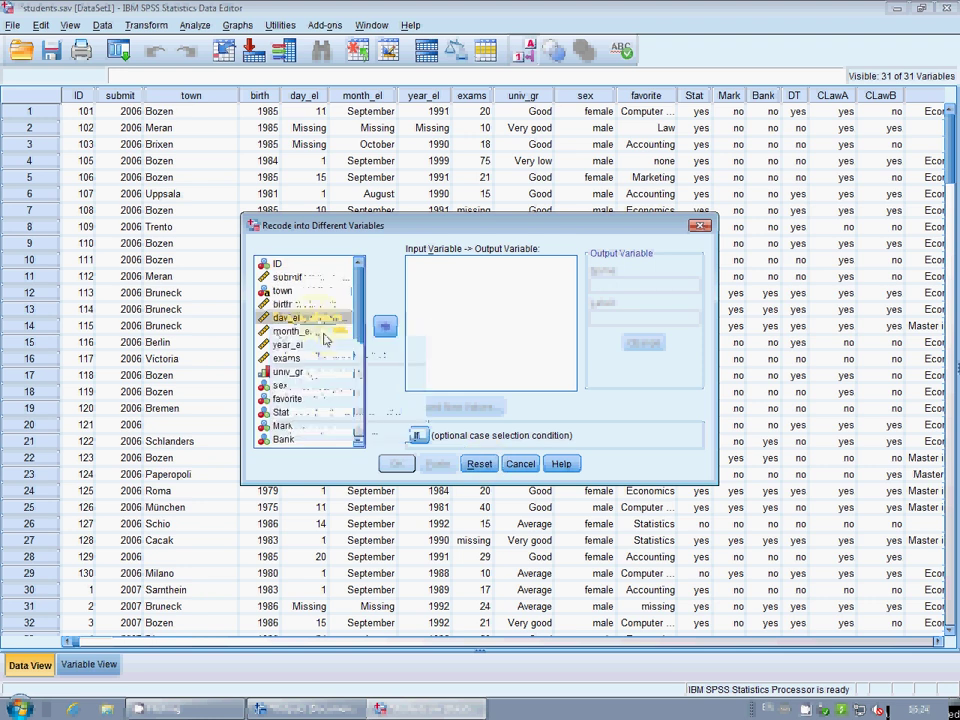
Step: Add month_el as the recode's input variable and assign month_el2 as its output variable
{"action": "left_click", "coordinate": [306, 332]}
{"action": "left_click", "coordinate": [385, 326]}
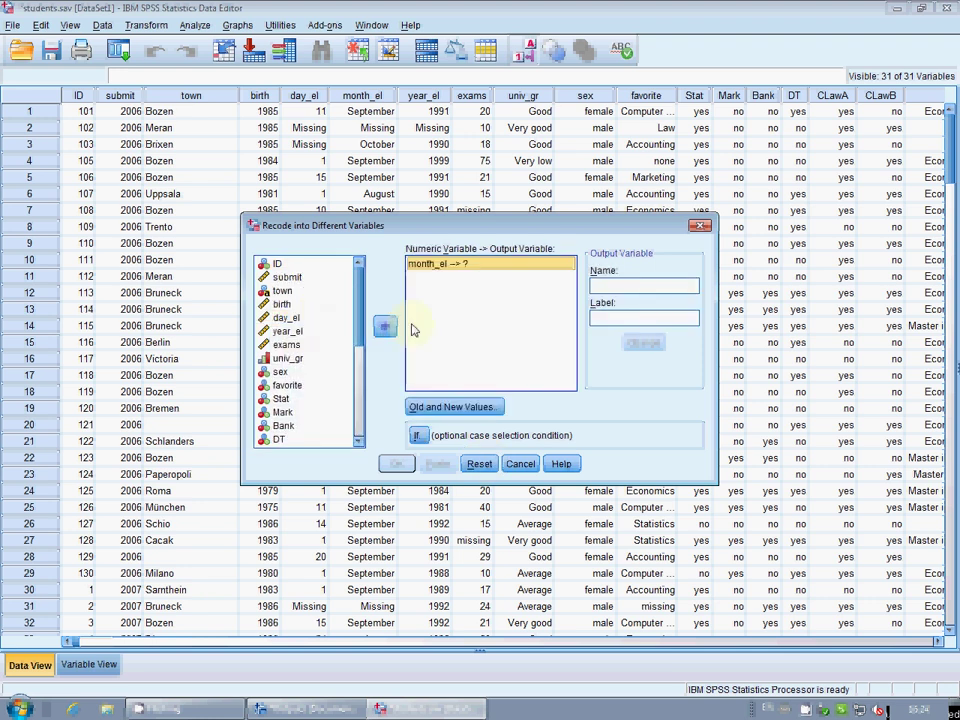
{"action": "left_click", "coordinate": [630, 285]}
{"action": "type", "text": "month"}
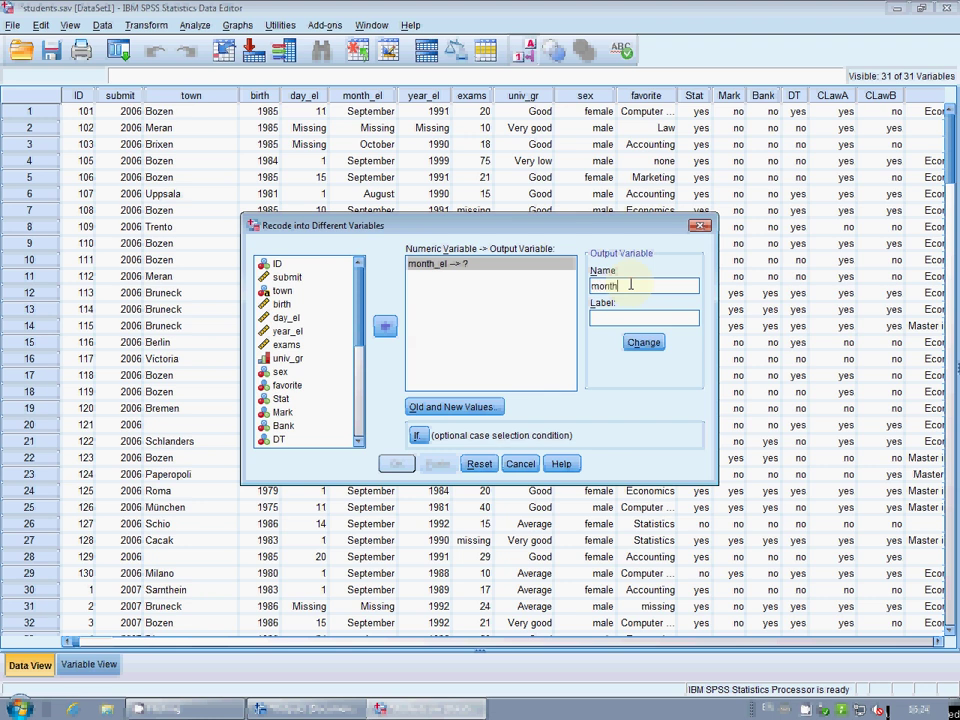
{"action": "type", "text": "_el2"}
{"action": "left_click", "coordinate": [643, 342]}
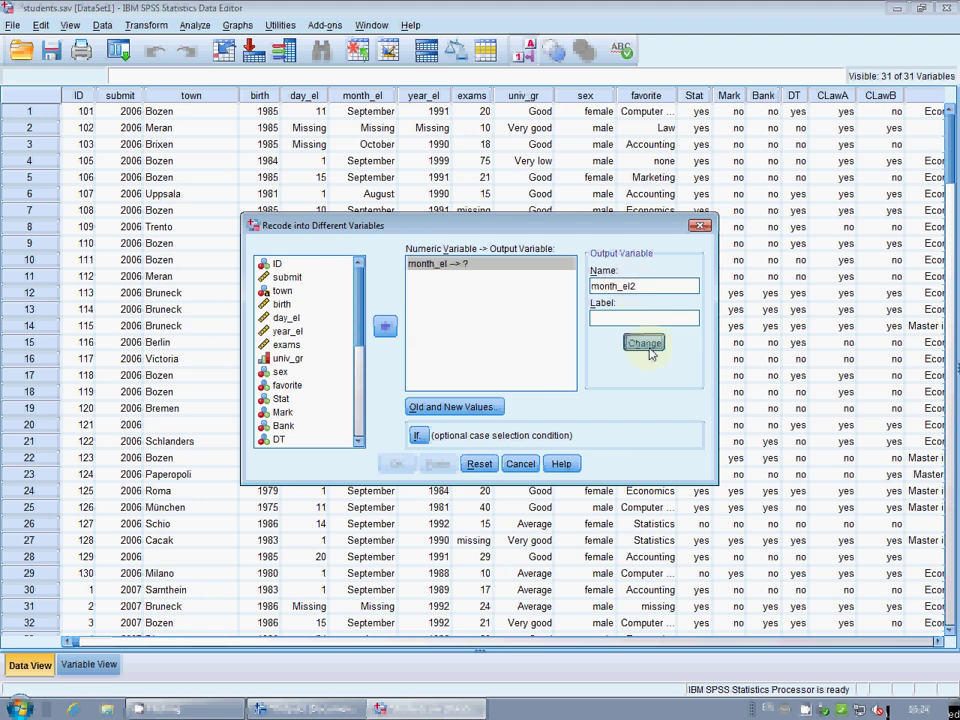
Step: Add a recode rule for month_el that turns system- or user-missing values into 10
{"action": "left_click", "coordinate": [449, 411]}
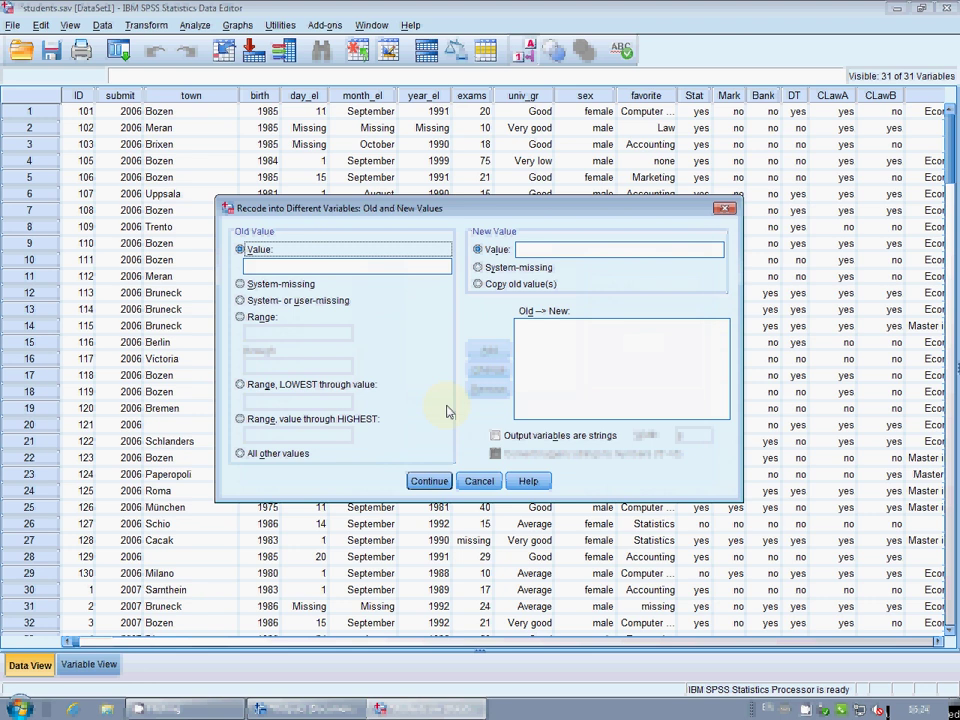
{"action": "left_click", "coordinate": [290, 302]}
{"action": "left_click", "coordinate": [527, 250]}
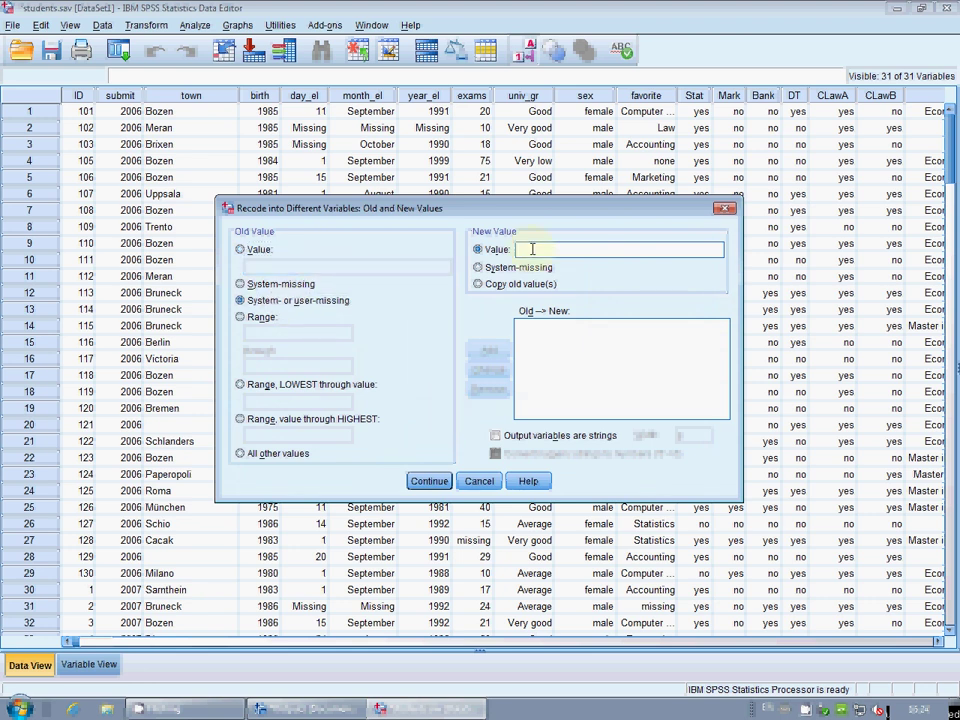
{"action": "type", "text": "10"}
{"action": "left_click", "coordinate": [489, 350]}
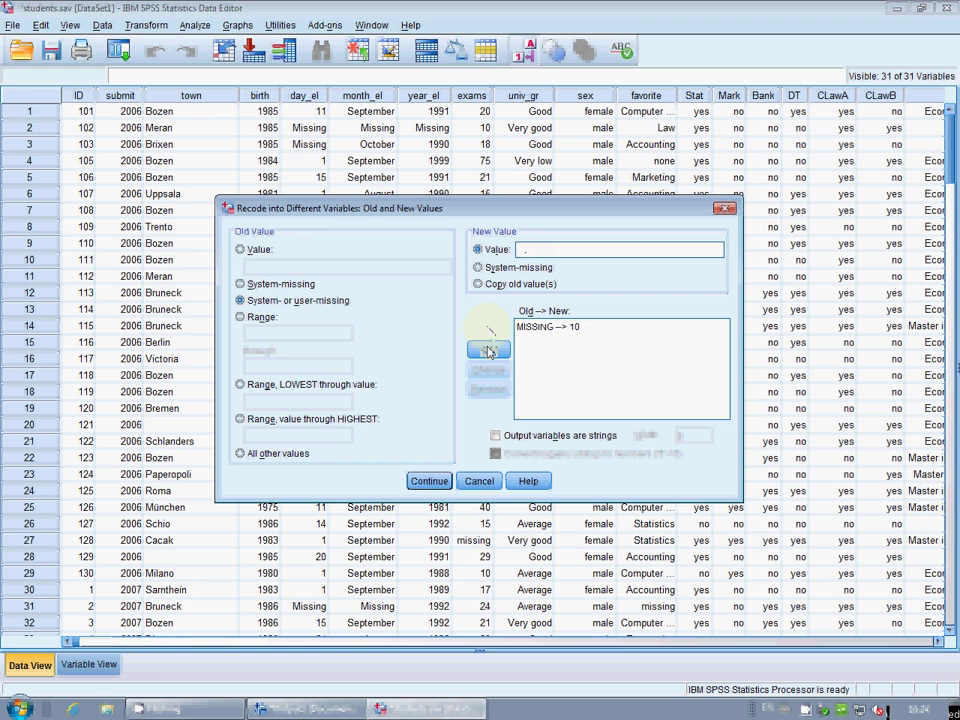
Step: Add a rule copying the old values for all other values, and run the recode into month_el2
{"action": "left_click", "coordinate": [262, 453]}
{"action": "left_click", "coordinate": [480, 284]}
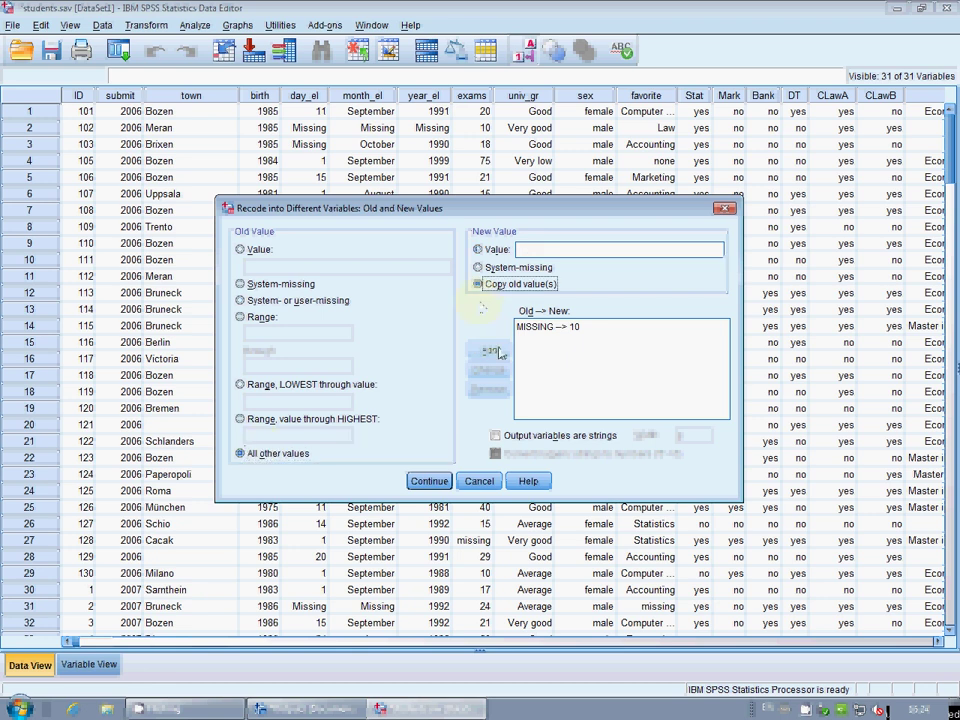
{"action": "left_click", "coordinate": [492, 353]}
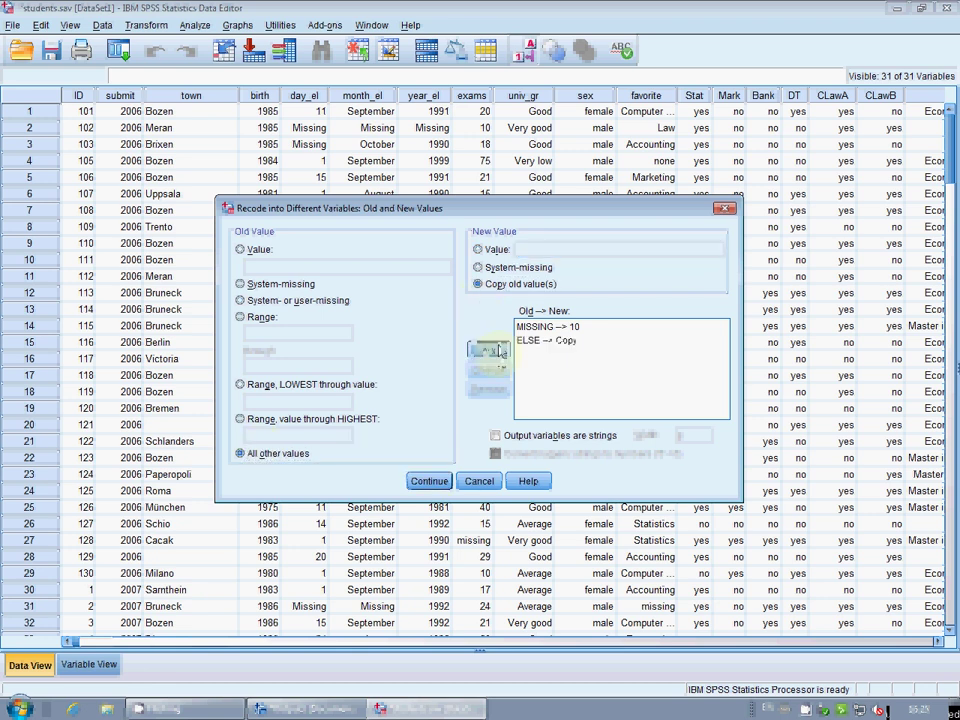
{"action": "left_click", "coordinate": [428, 482]}
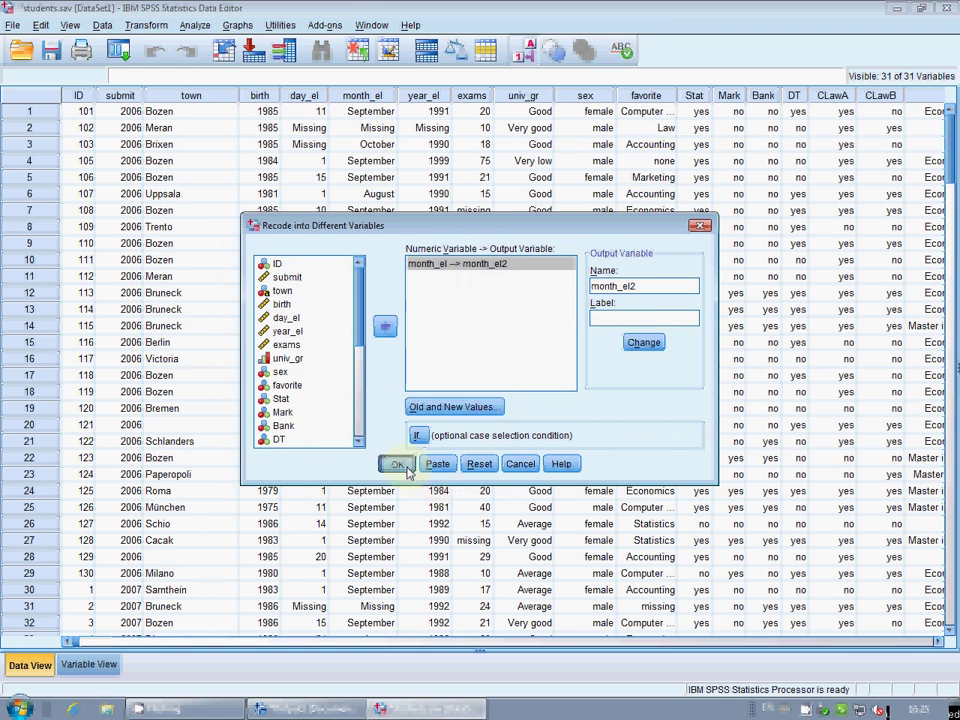
{"action": "left_click", "coordinate": [406, 467]}
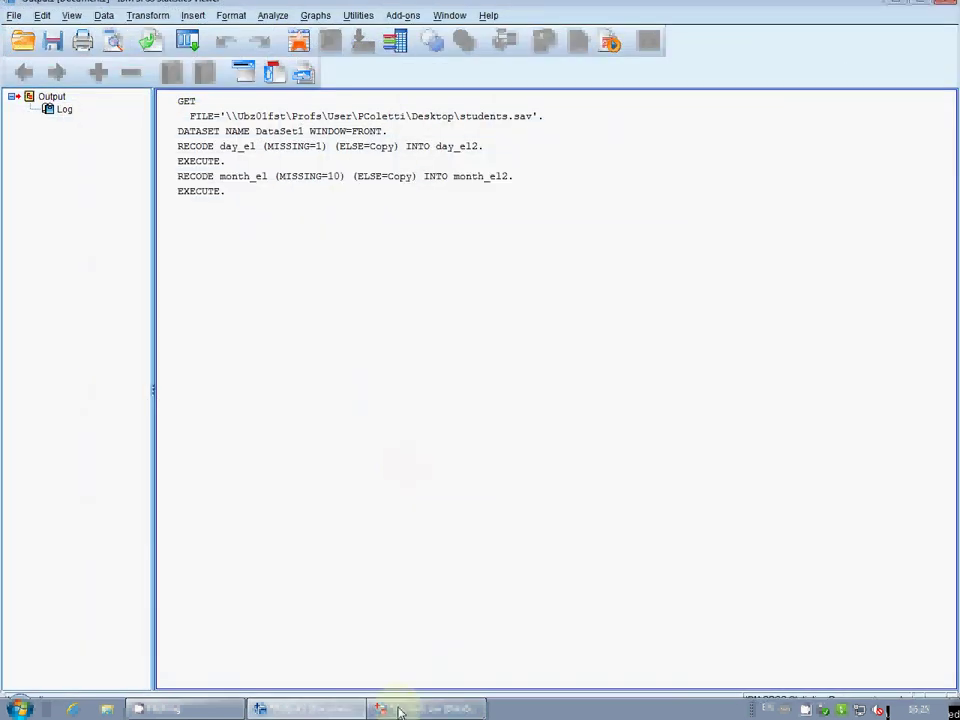
Step: Return to the students.sav data and start the Date and Time Wizard to create a date variable from variables holding parts of dates
{"action": "left_click", "coordinate": [398, 710]}
{"action": "mouse_move", "coordinate": [285, 648]}
{"action": "left_mouse_down"}
{"action": "mouse_move", "coordinate": [745, 645]}
{"action": "mouse_move", "coordinate": [489, 714]}
{"action": "mouse_move", "coordinate": [283, 663]}
{"action": "left_mouse_up"}
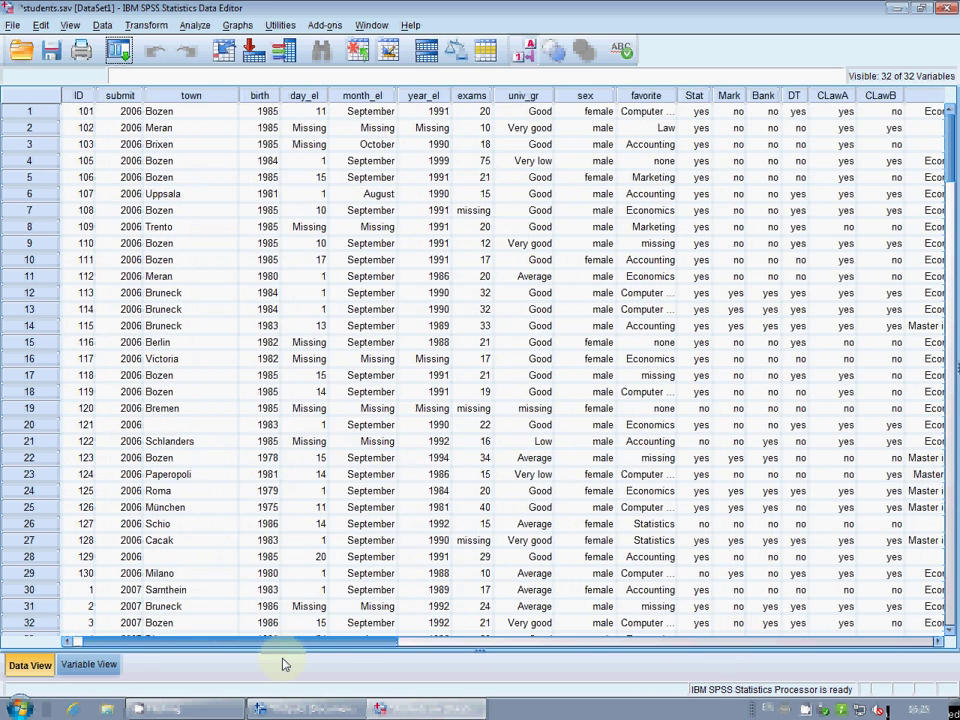
{"action": "left_click", "coordinate": [133, 27]}
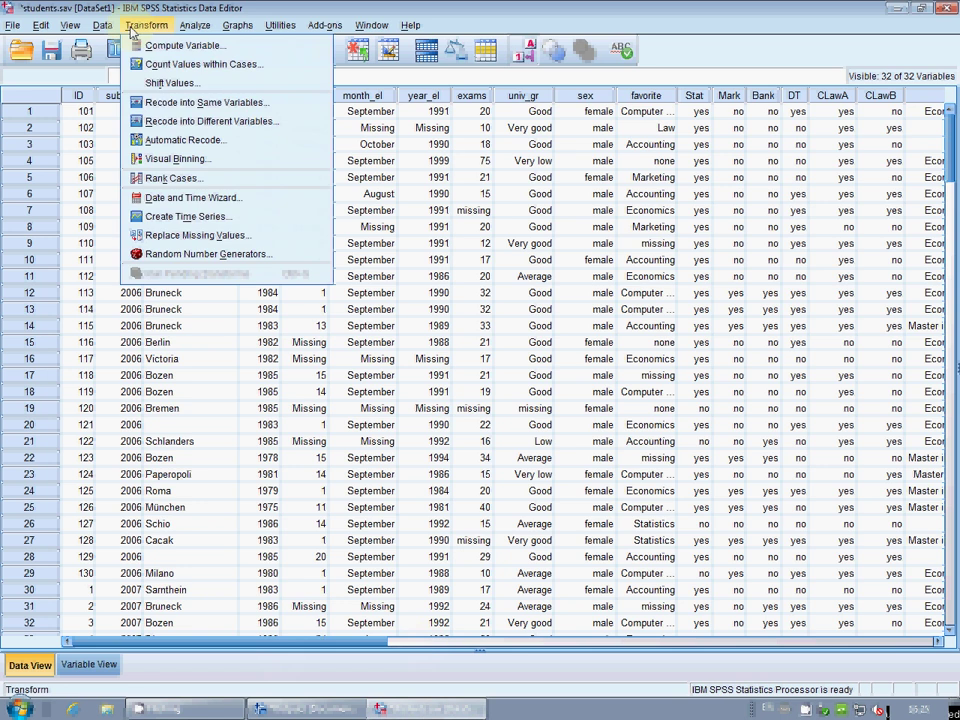
{"action": "left_click", "coordinate": [190, 197]}
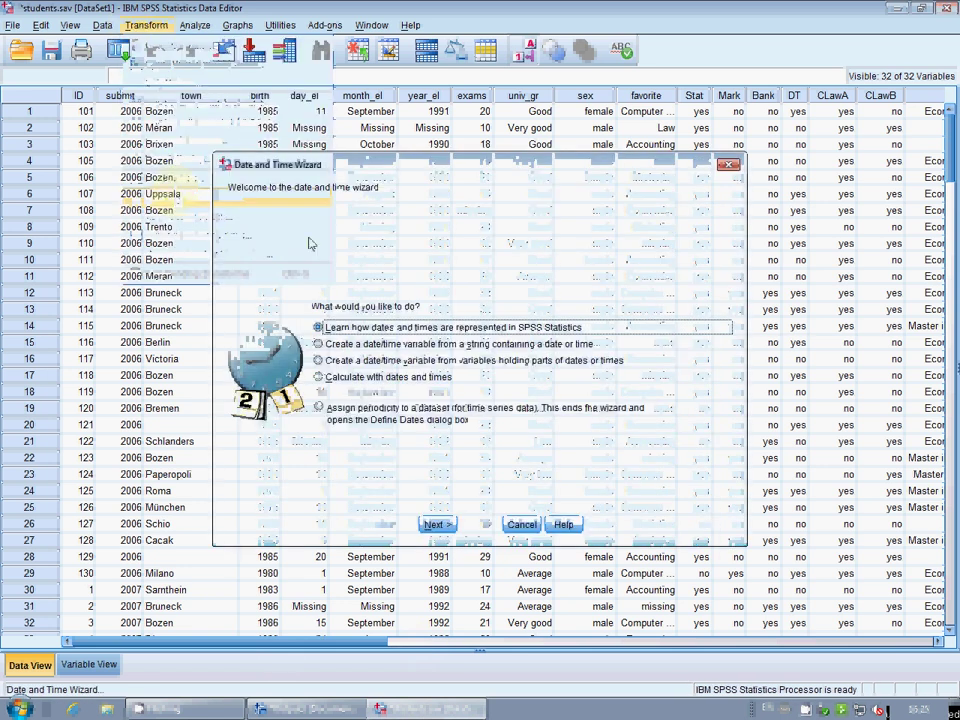
{"action": "left_click", "coordinate": [390, 360]}
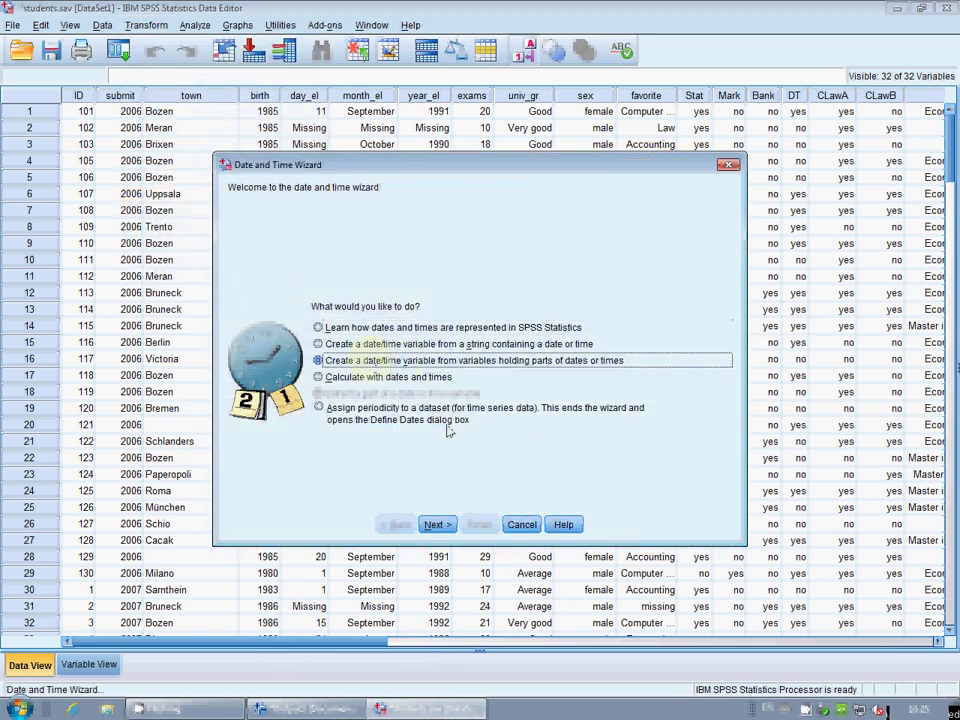
{"action": "left_click", "coordinate": [437, 524]}
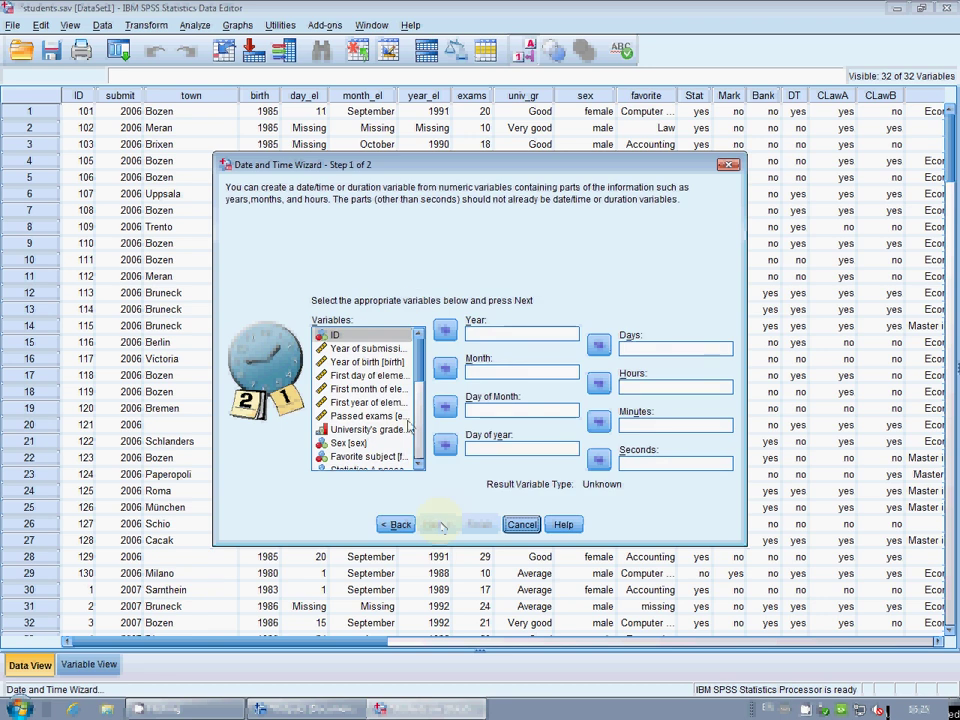
Step: Display variable names instead of labels in the Date and Time Wizard's variable list
{"action": "right_click", "coordinate": [332, 379]}
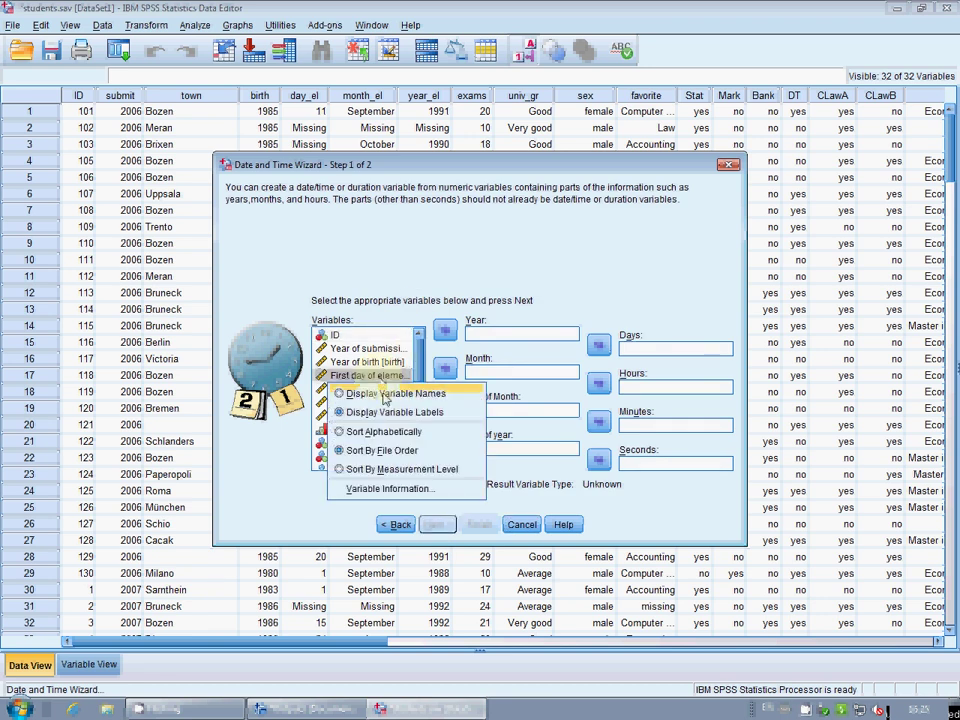
{"action": "left_click", "coordinate": [386, 396]}
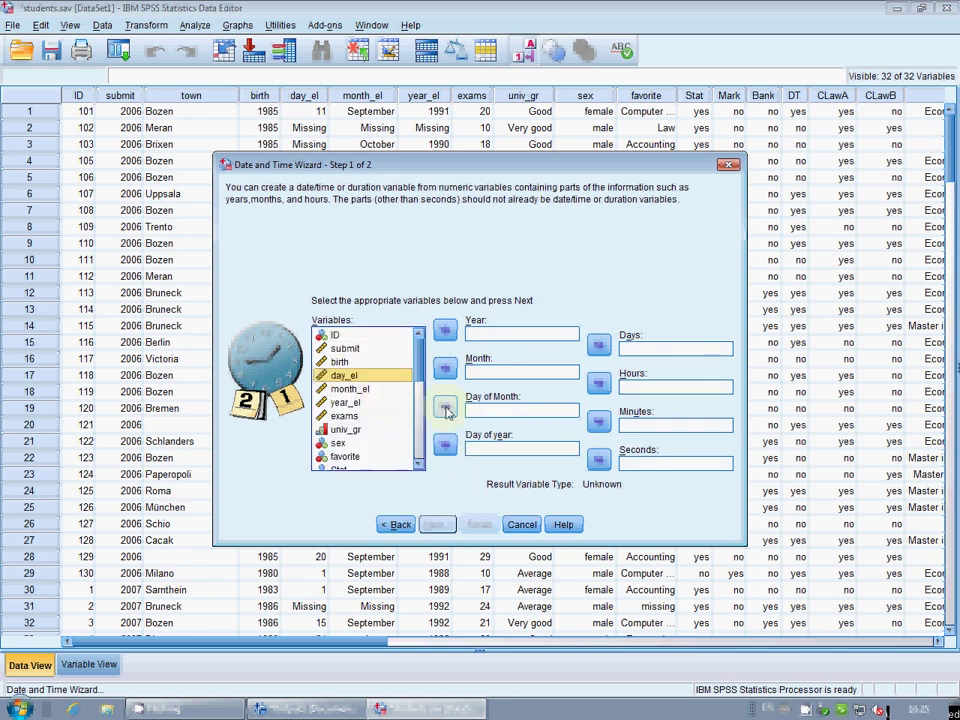
{"action": "left_click", "coordinate": [445, 407]}
{"action": "left_click", "coordinate": [445, 407]}
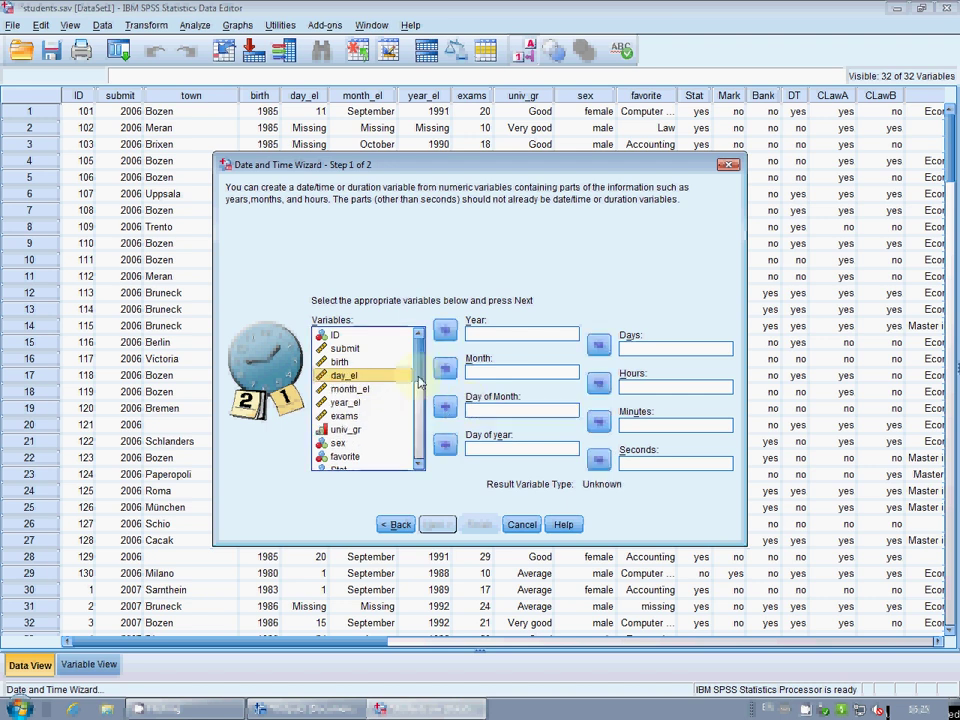
Step: Assign day_el2 as the day of month, month_el2 as the month and submit as the year of the date variable
{"action": "scroll", "coordinate": [419, 383], "scroll_direction": "down", "scroll_amount": 7}
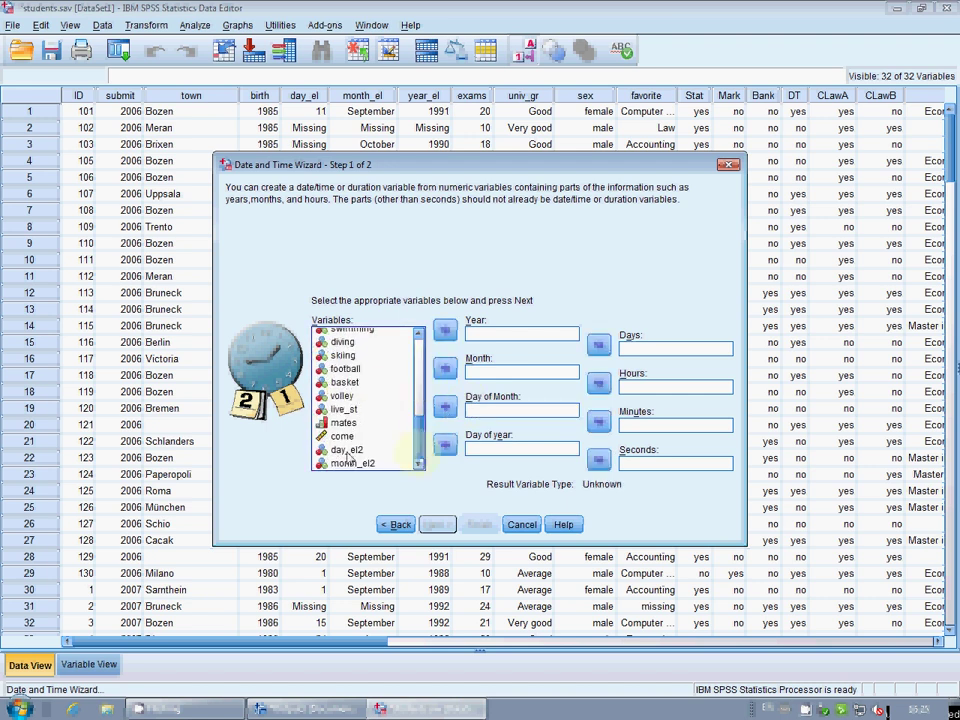
{"action": "double_click", "coordinate": [347, 450]}
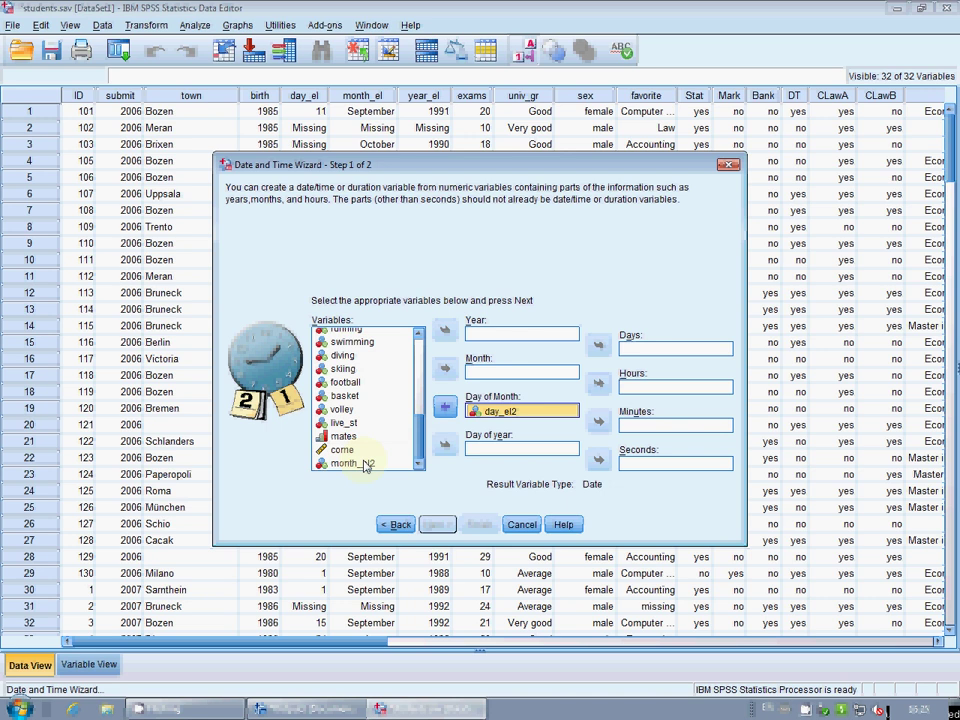
{"action": "double_click", "coordinate": [366, 465]}
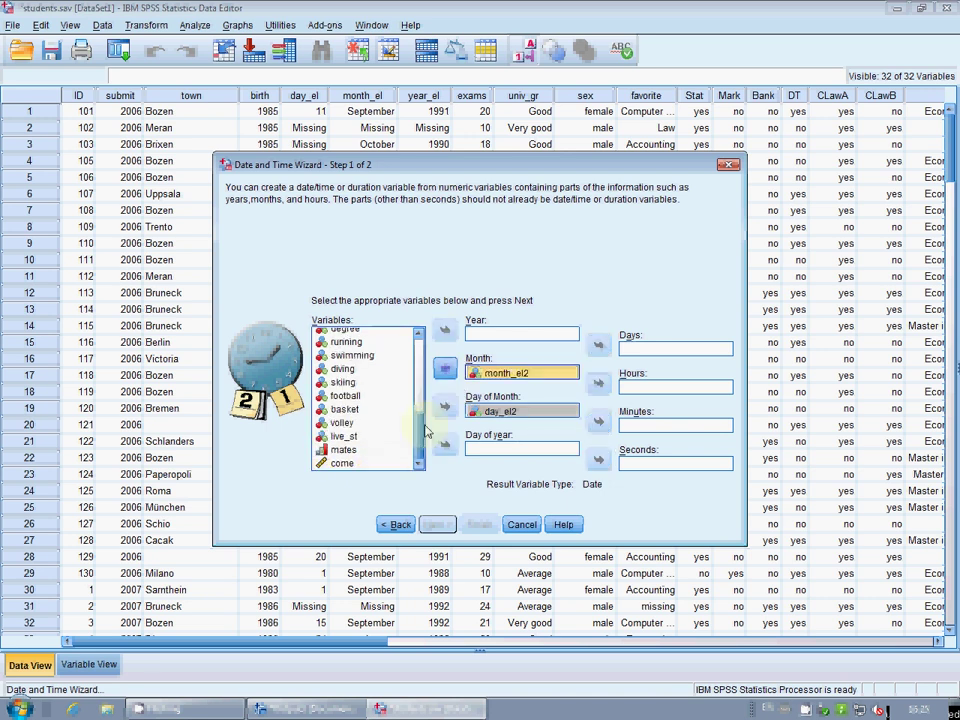
{"action": "scroll", "coordinate": [385, 400], "scroll_direction": "up", "scroll_amount": 7}
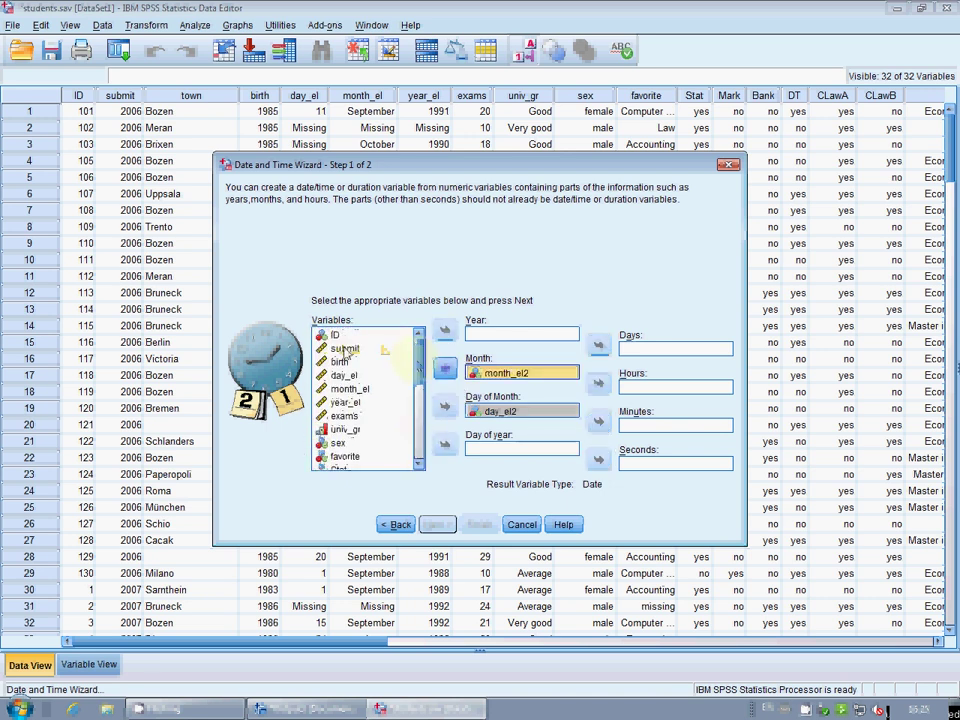
{"action": "double_click", "coordinate": [344, 350]}
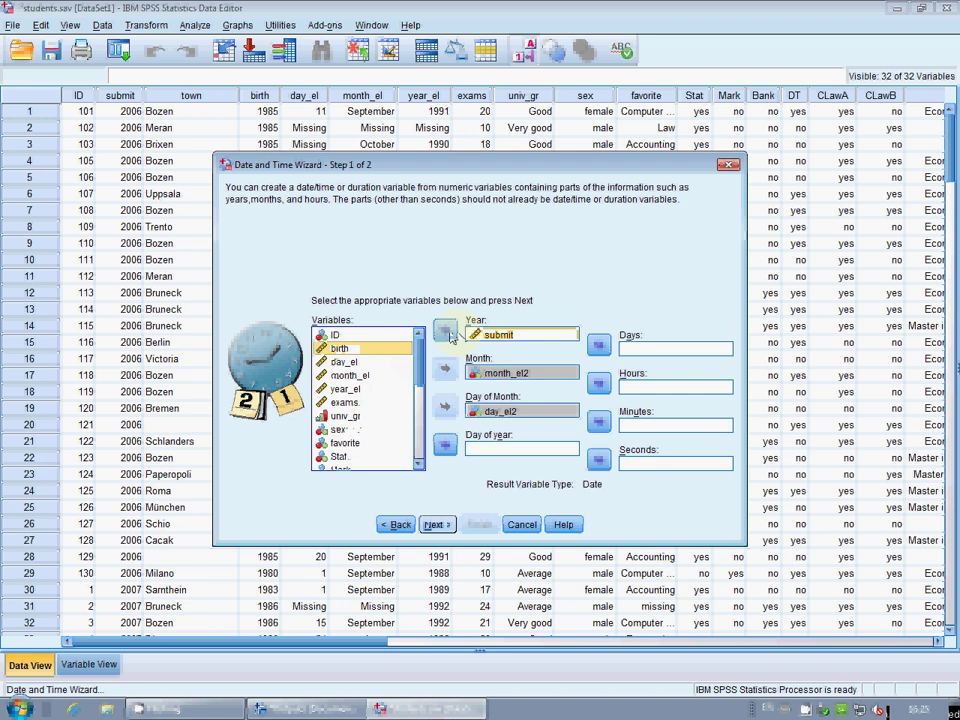
{"action": "left_click", "coordinate": [433, 525]}
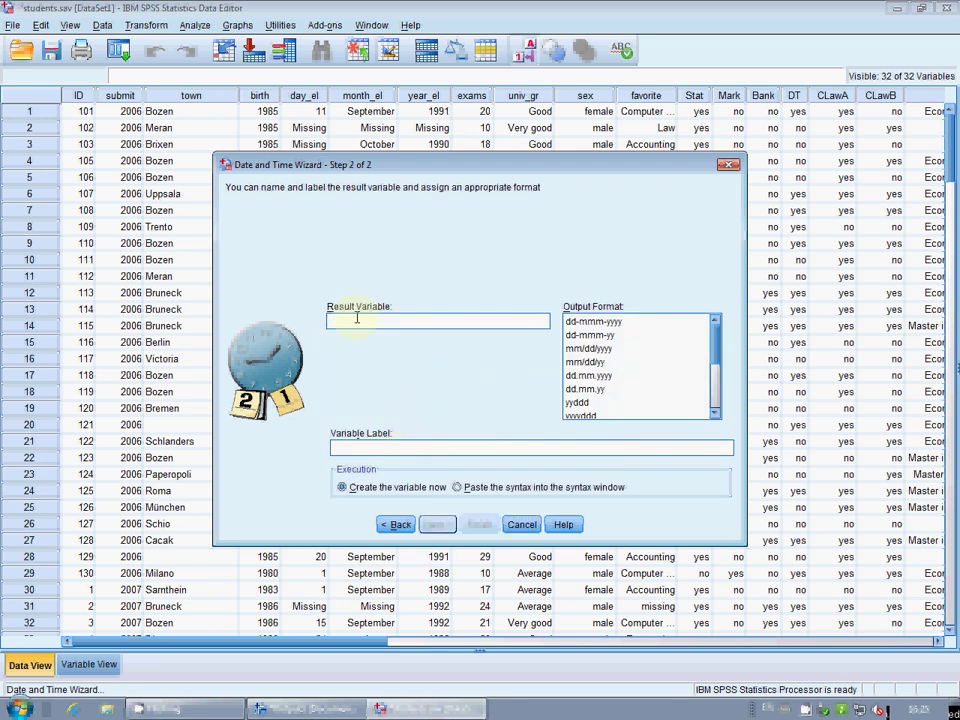
Step: Name the result variable date1, give it the dd-mmm-yyyy output format and create it
{"action": "left_click", "coordinate": [356, 318]}
{"action": "type", "text": "date1"}
{"action": "left_click", "coordinate": [656, 324]}
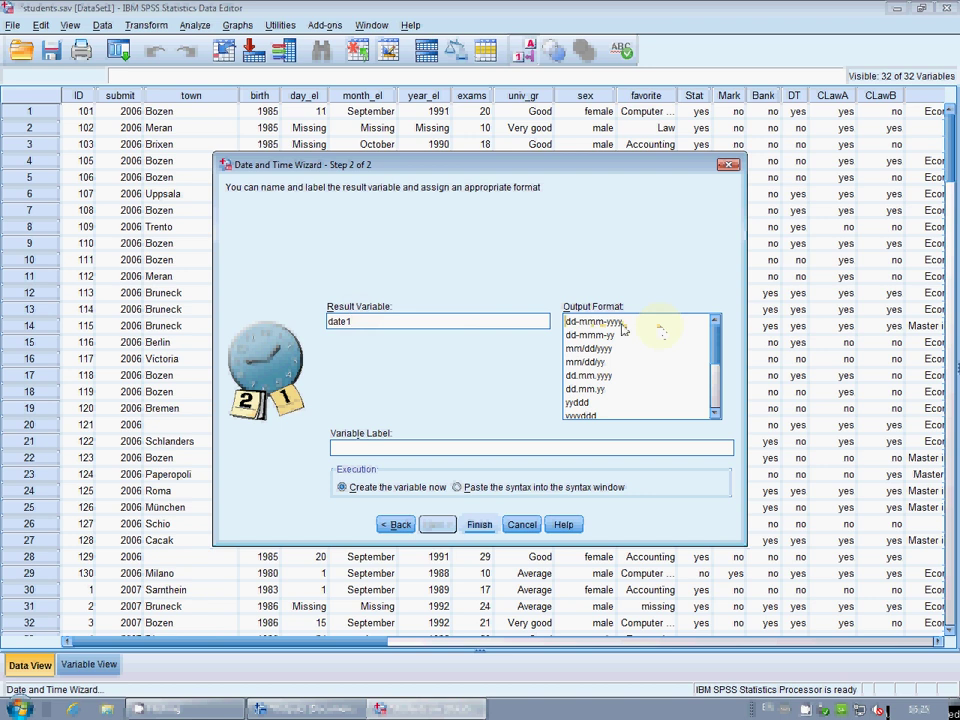
{"action": "left_click", "coordinate": [476, 527]}
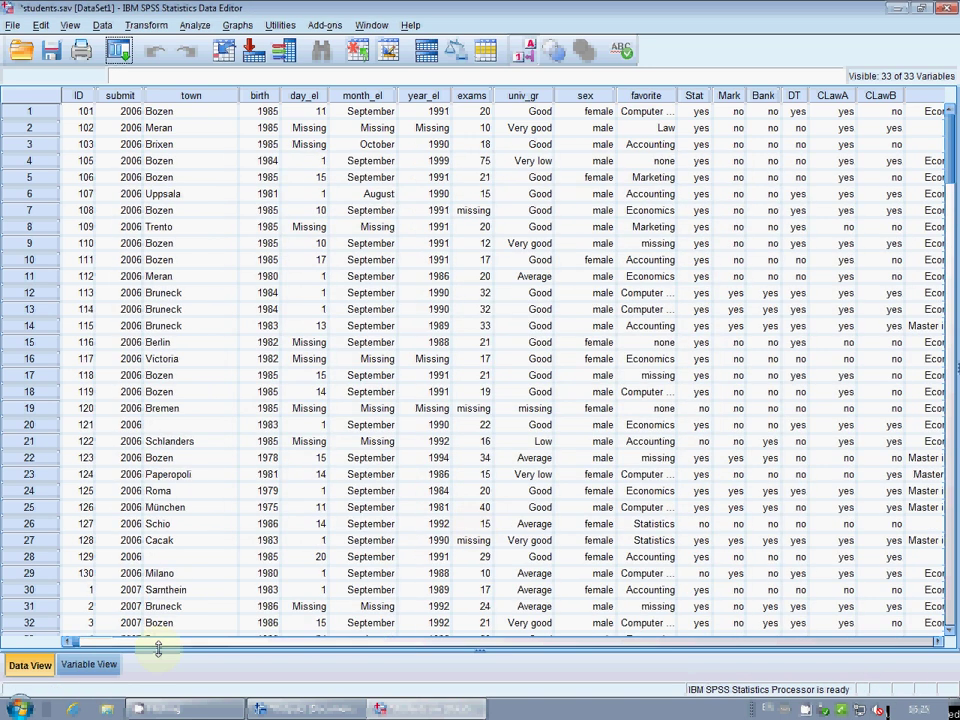
{"action": "left_click_drag", "start_coordinate": [74, 645], "coordinate": [48, 662]}
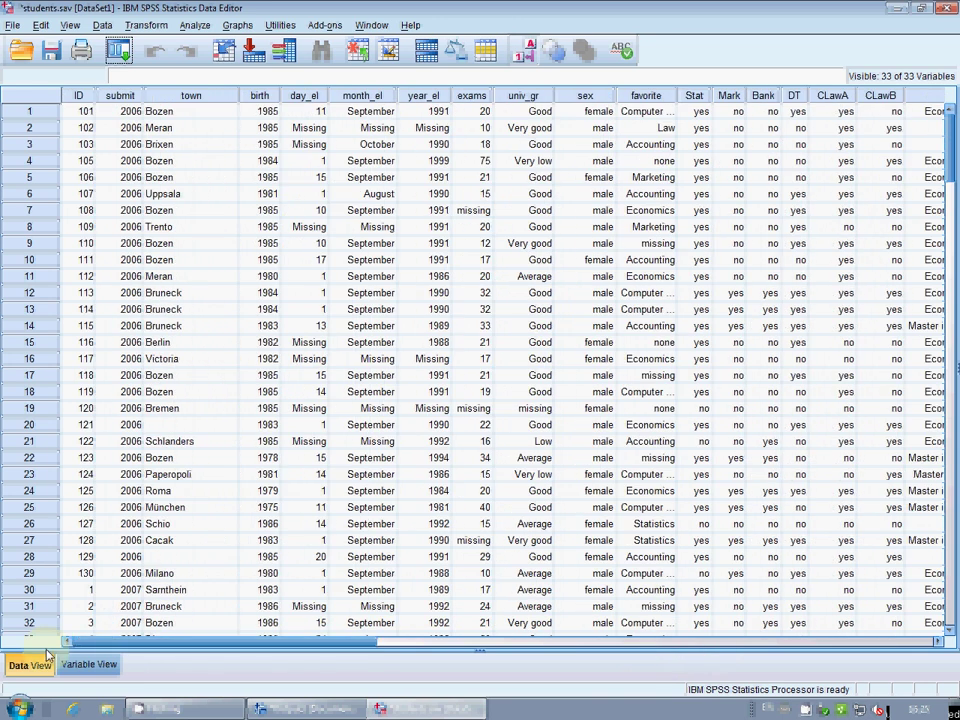
Step: Start Count Values within Cases and name the target variable notpassed
{"action": "left_click", "coordinate": [145, 26]}
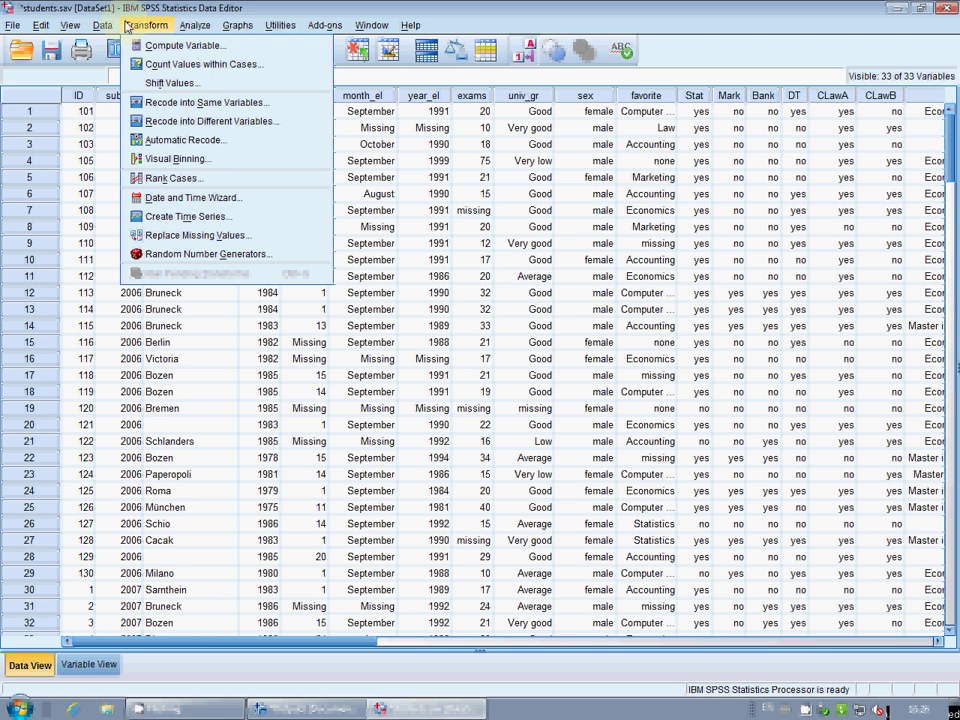
{"action": "mouse_move", "coordinate": [110, 28]}
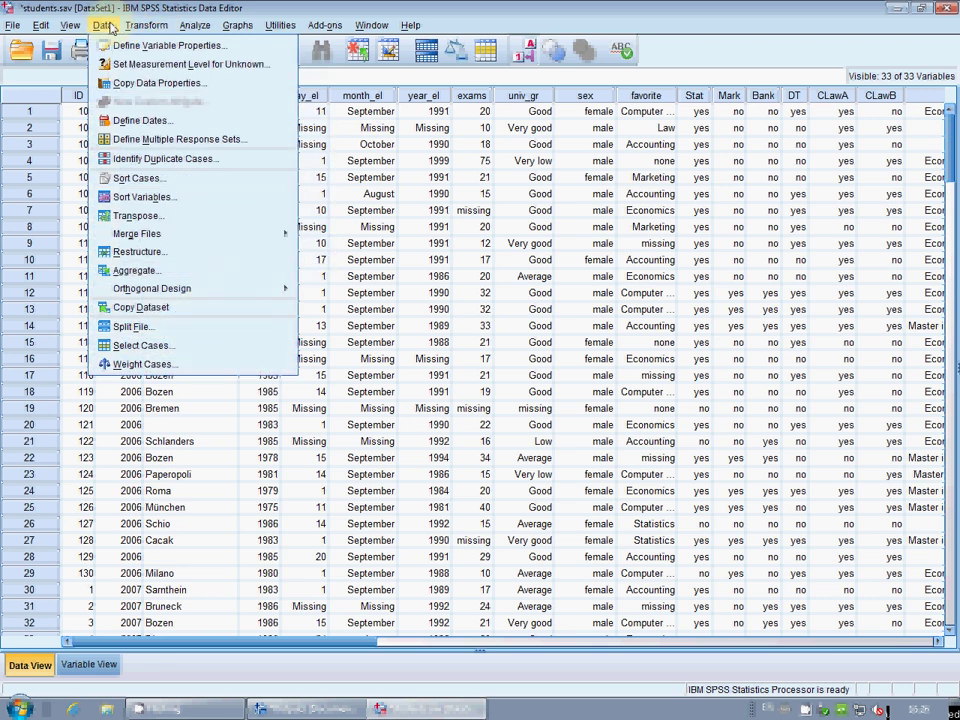
{"action": "mouse_move", "coordinate": [145, 26]}
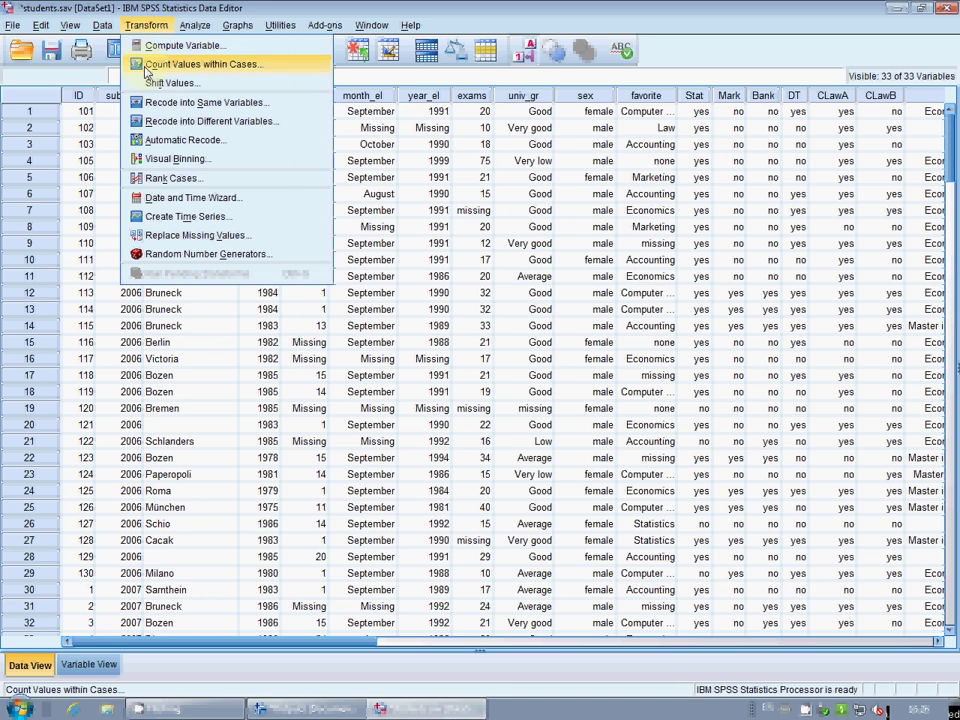
{"action": "left_click", "coordinate": [147, 66]}
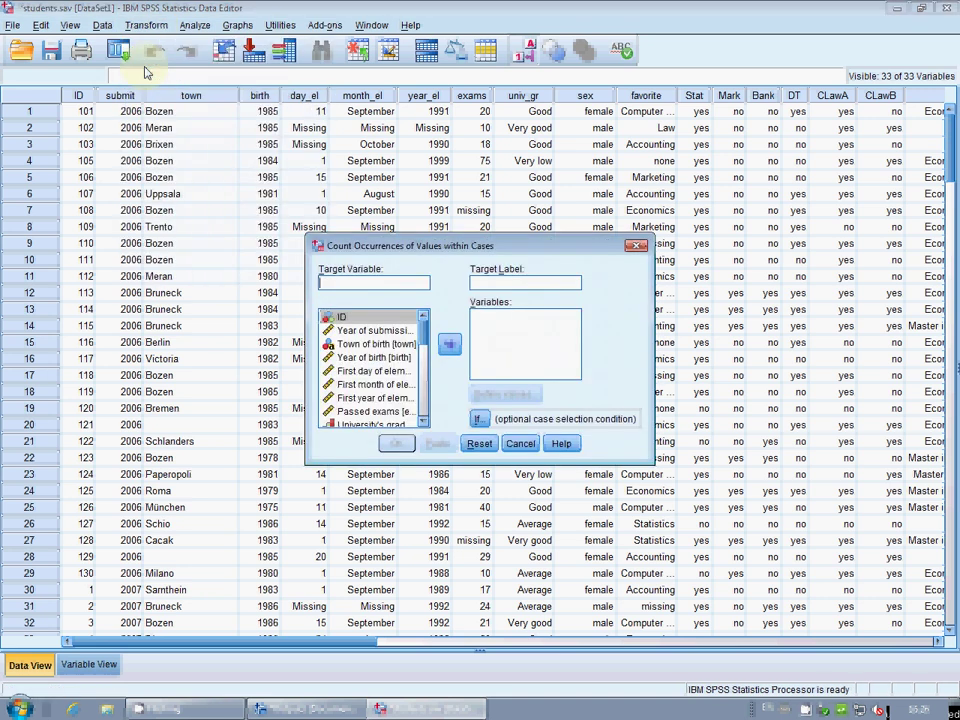
{"action": "left_click", "coordinate": [340, 284]}
{"action": "type", "text": "notpassed"}
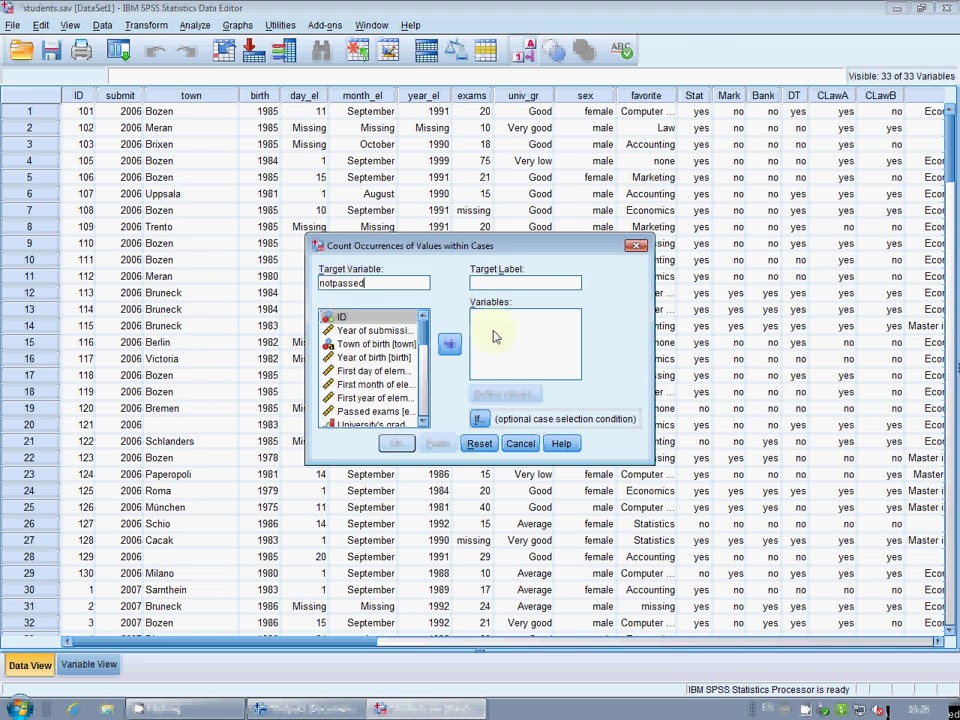
Step: Display variable names in the source list and add the exam variables Stat through CLawB to the variables counted
{"action": "right_click", "coordinate": [340, 360]}
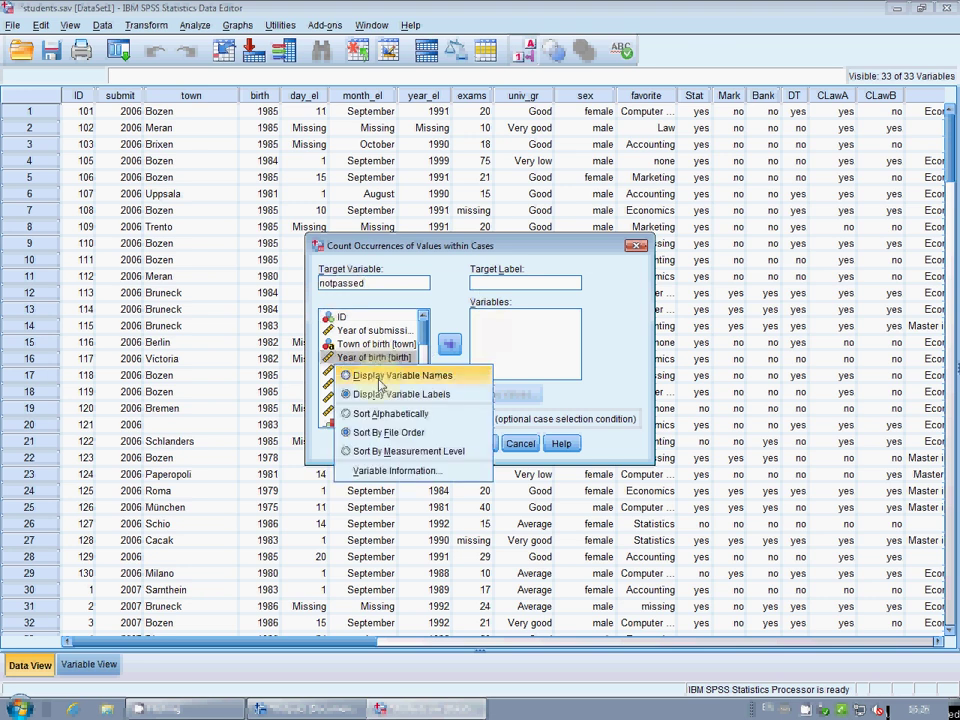
{"action": "left_click", "coordinate": [379, 378]}
{"action": "left_click_drag", "start_coordinate": [423, 330], "coordinate": [424, 365]}
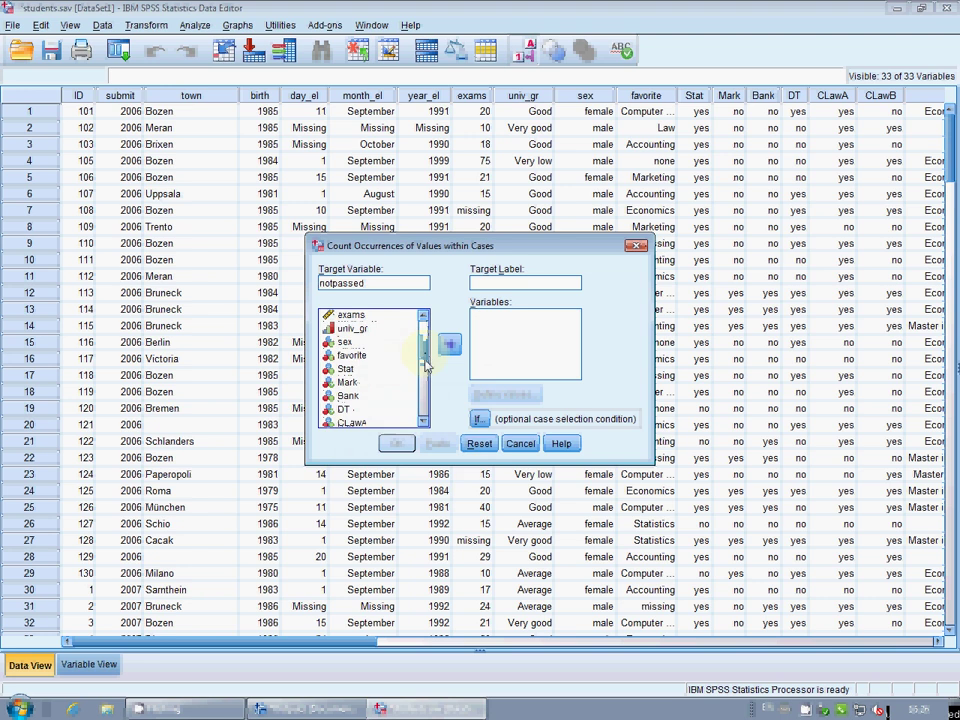
{"action": "left_click", "coordinate": [345, 368]}
{"action": "left_click", "coordinate": [424, 421]}
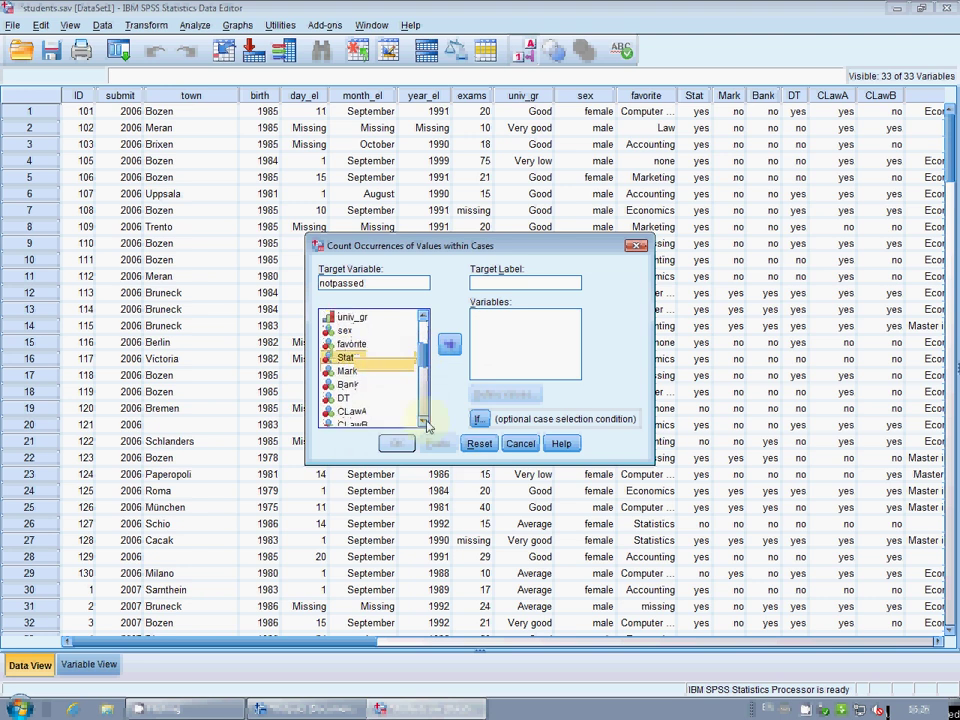
{"action": "left_click", "coordinate": [425, 421]}
{"action": "left_click", "coordinate": [352, 411], "text": "shift"}
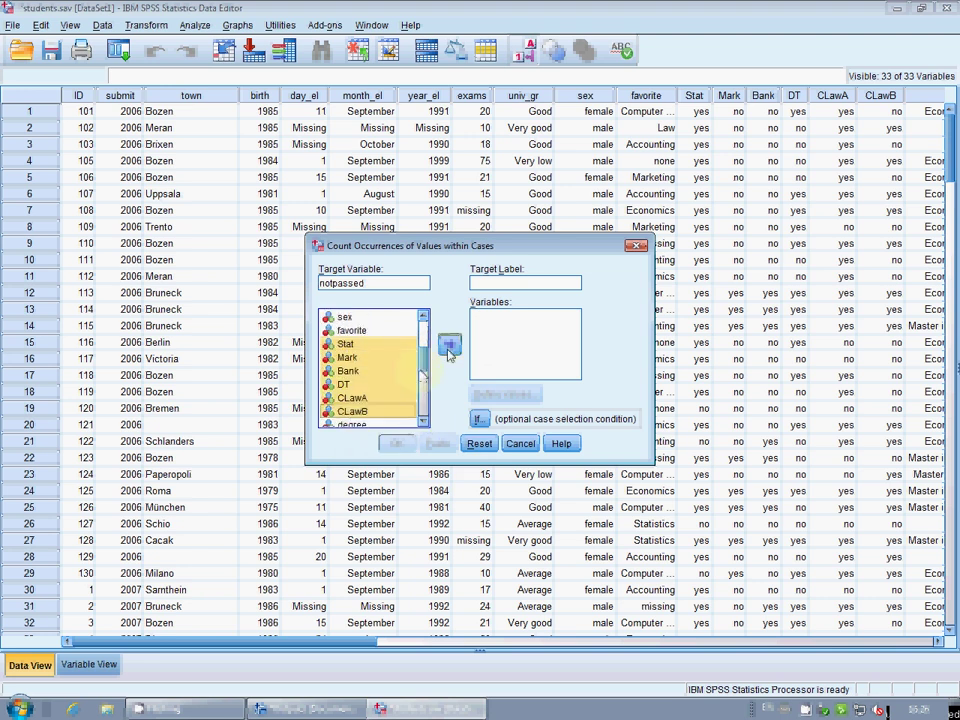
{"action": "left_click", "coordinate": [449, 346]}
Step: Define 0 as the value to count in the exam variables and run the count into notpassed
{"action": "left_click", "coordinate": [507, 394]}
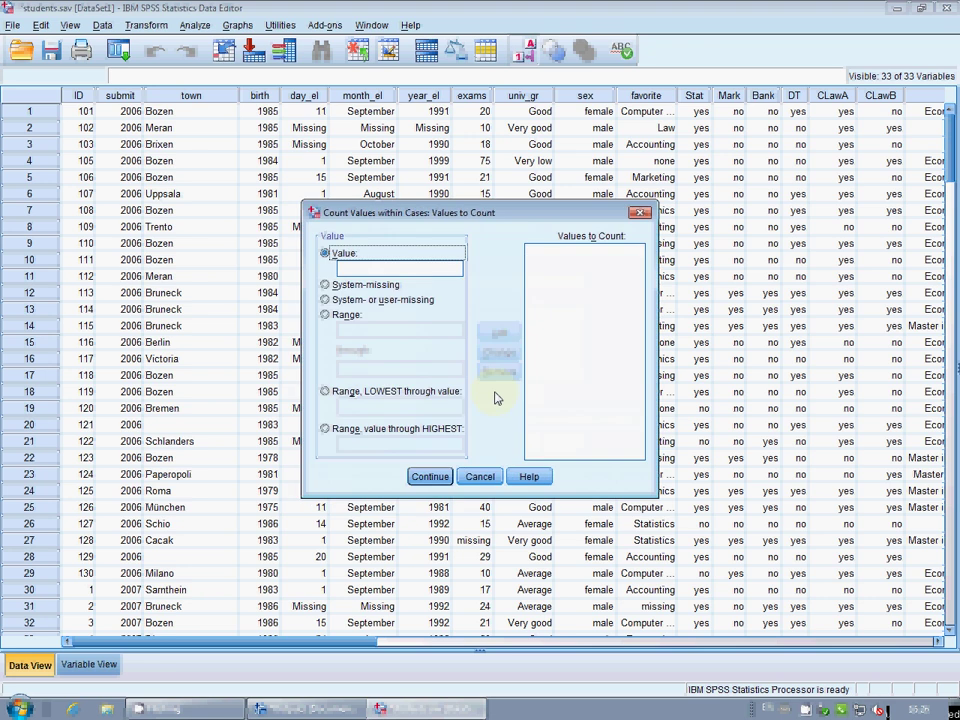
{"action": "left_click", "coordinate": [377, 269]}
{"action": "type", "text": "0"}
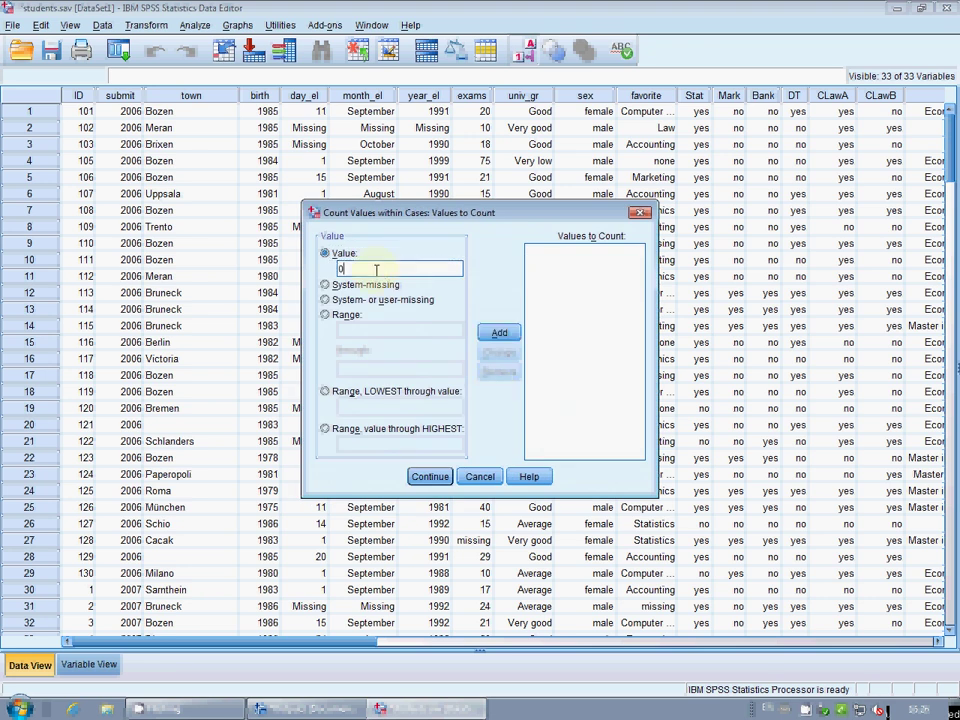
{"action": "left_click", "coordinate": [440, 477]}
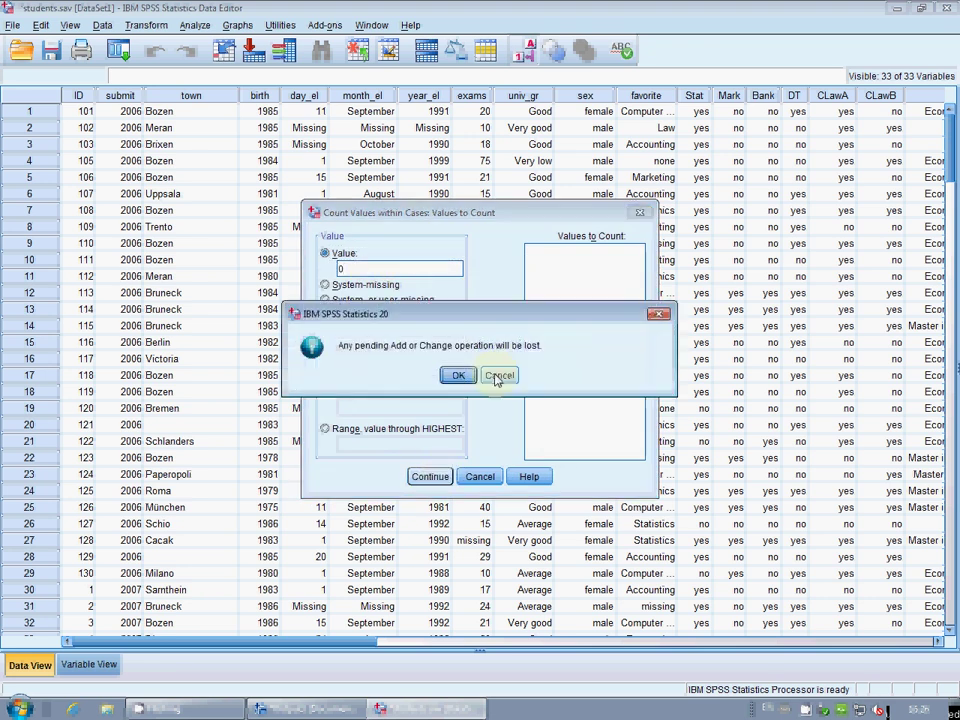
{"action": "left_click", "coordinate": [497, 375]}
{"action": "left_click", "coordinate": [359, 269]}
{"action": "left_click", "coordinate": [496, 334]}
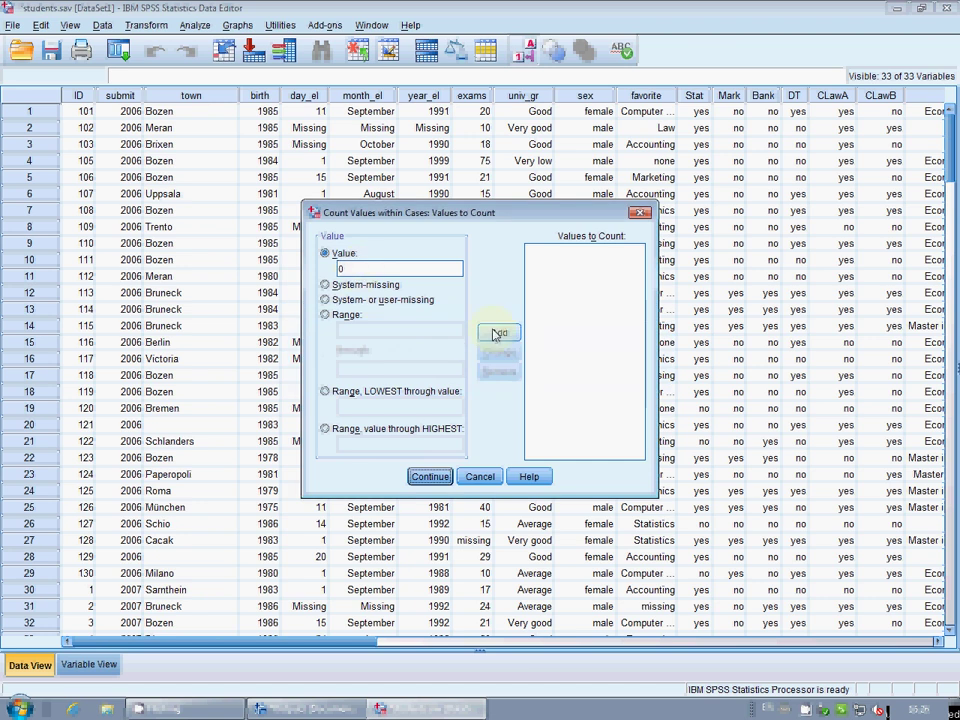
{"action": "left_click", "coordinate": [428, 477]}
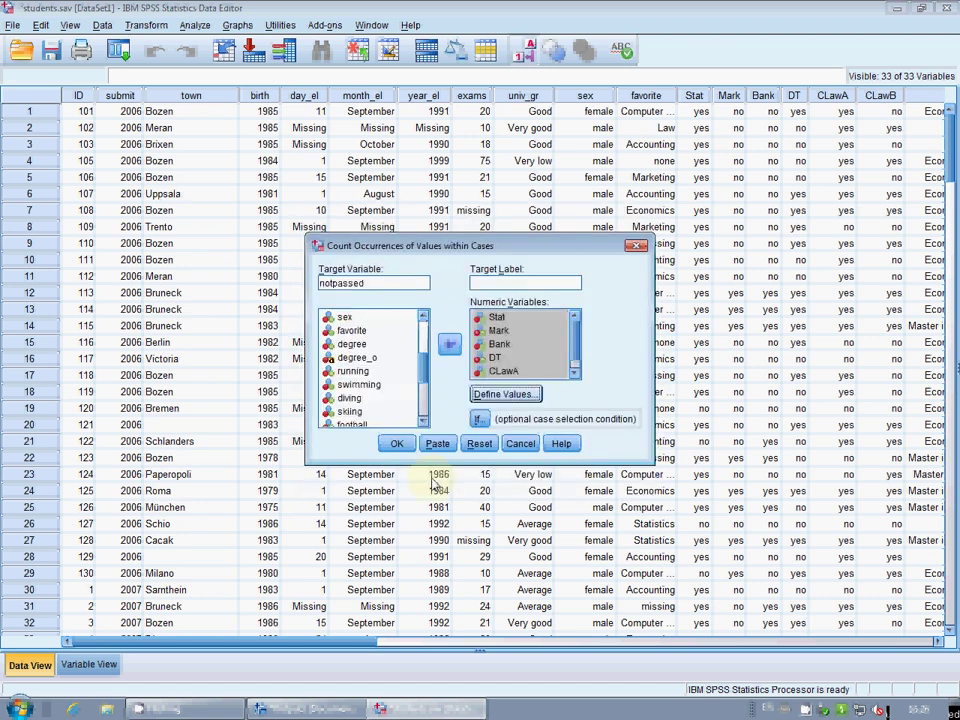
{"action": "left_click", "coordinate": [396, 443]}
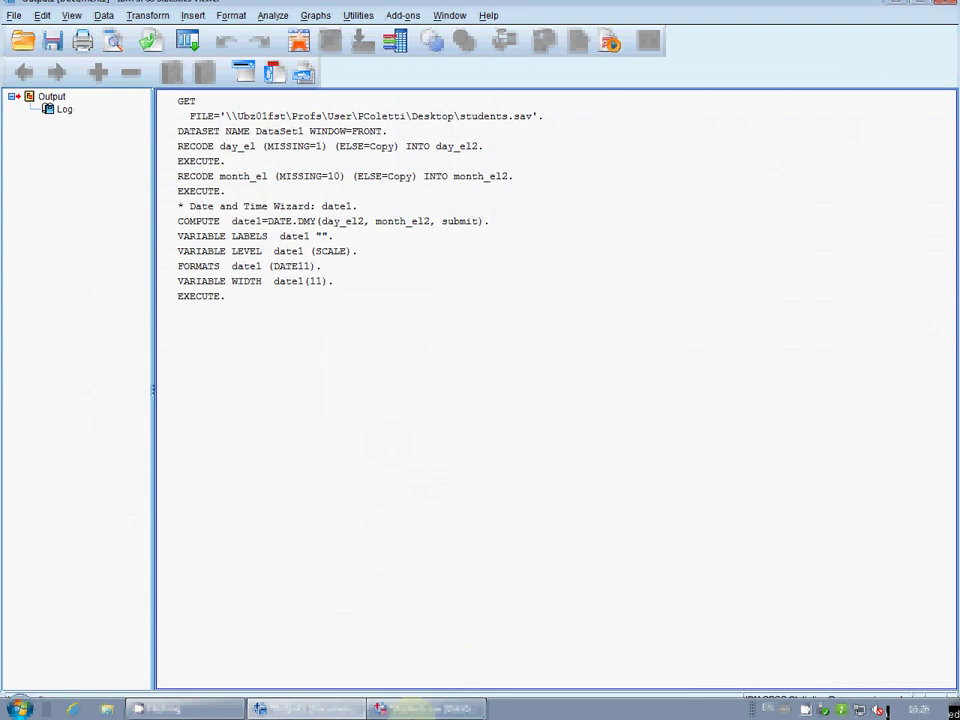
Step: Return to the data editor and examine the notpassed column, comparing case 12 with its exam values
{"action": "left_click", "coordinate": [425, 709]}
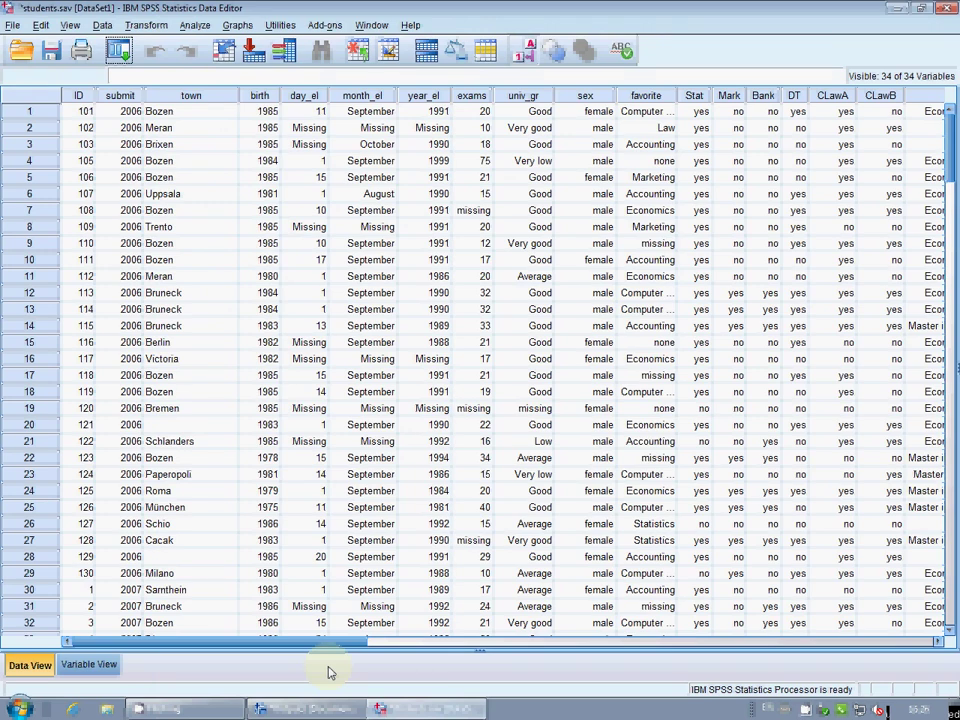
{"action": "left_click_drag", "start_coordinate": [330, 641], "coordinate": [757, 637]}
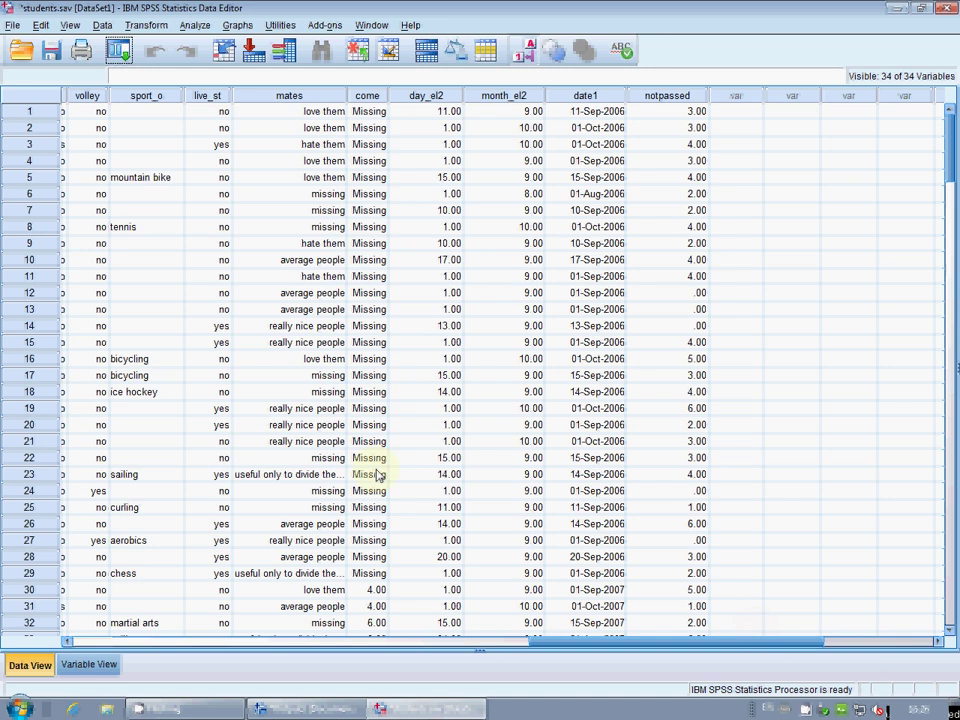
{"action": "left_click", "coordinate": [26, 293]}
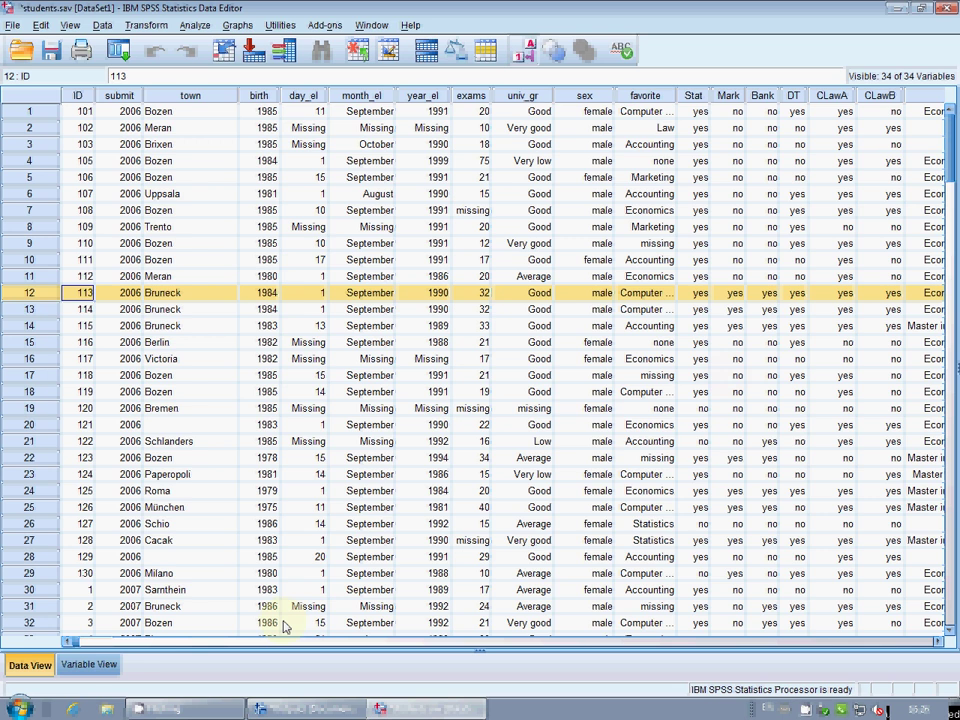
Step: Start an Independent-Samples T Test with Passed exams as the test variable and Sex as the grouping variable
{"action": "left_click", "coordinate": [186, 27]}
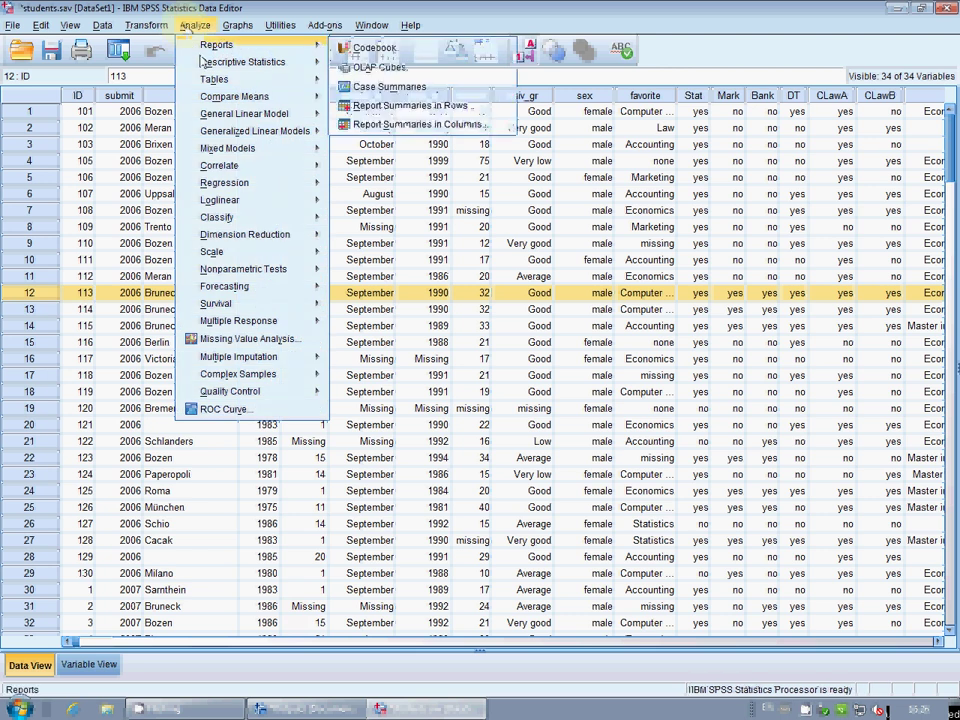
{"action": "mouse_move", "coordinate": [300, 97]}
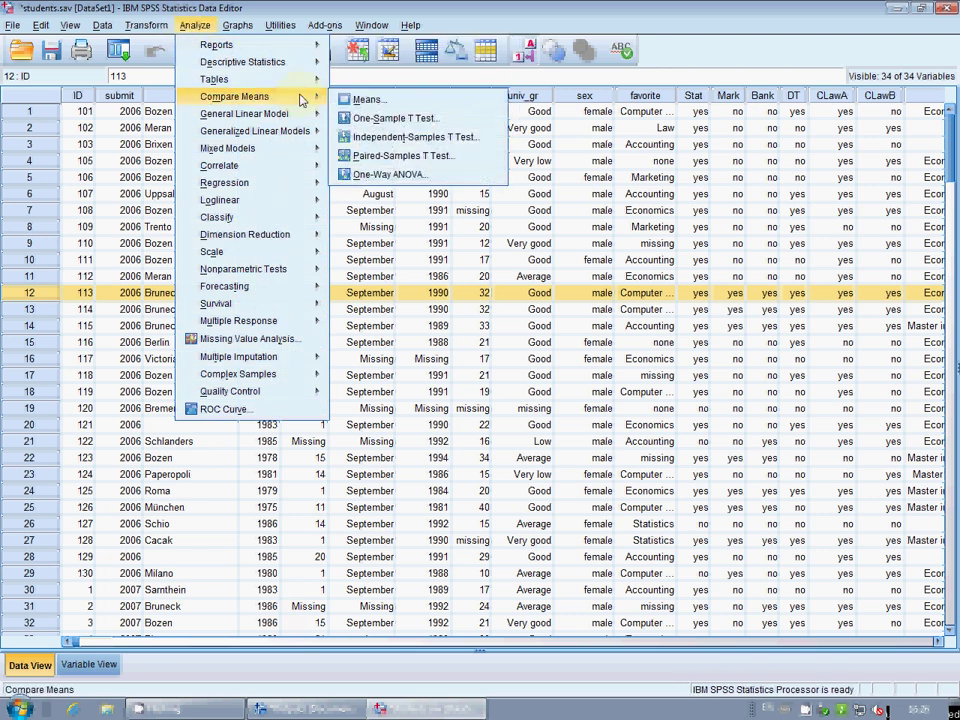
{"action": "left_click", "coordinate": [395, 140]}
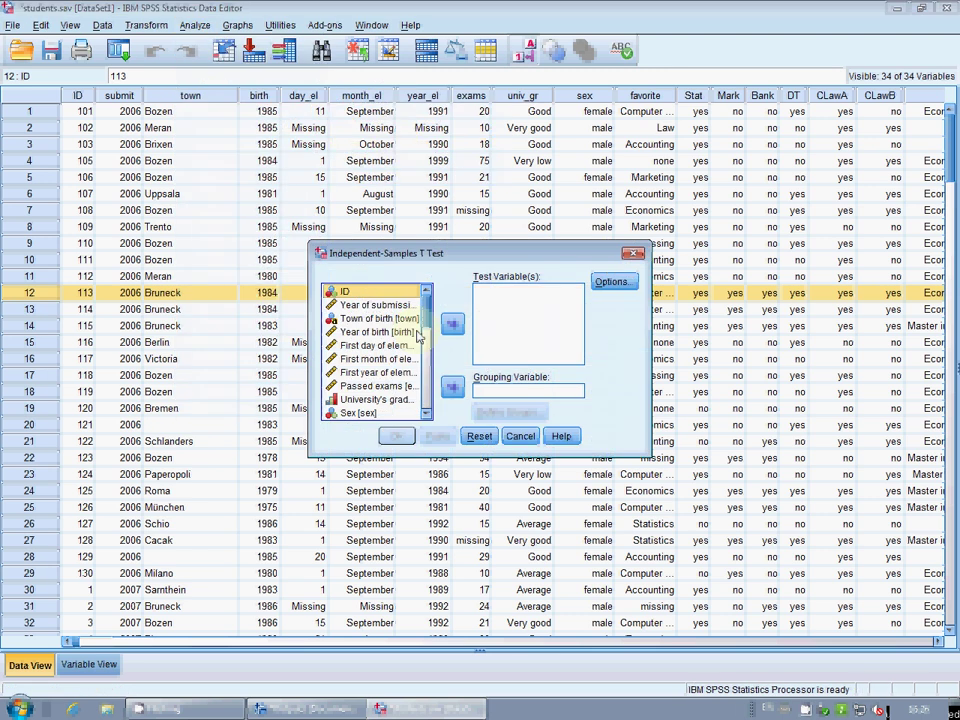
{"action": "double_click", "coordinate": [380, 387]}
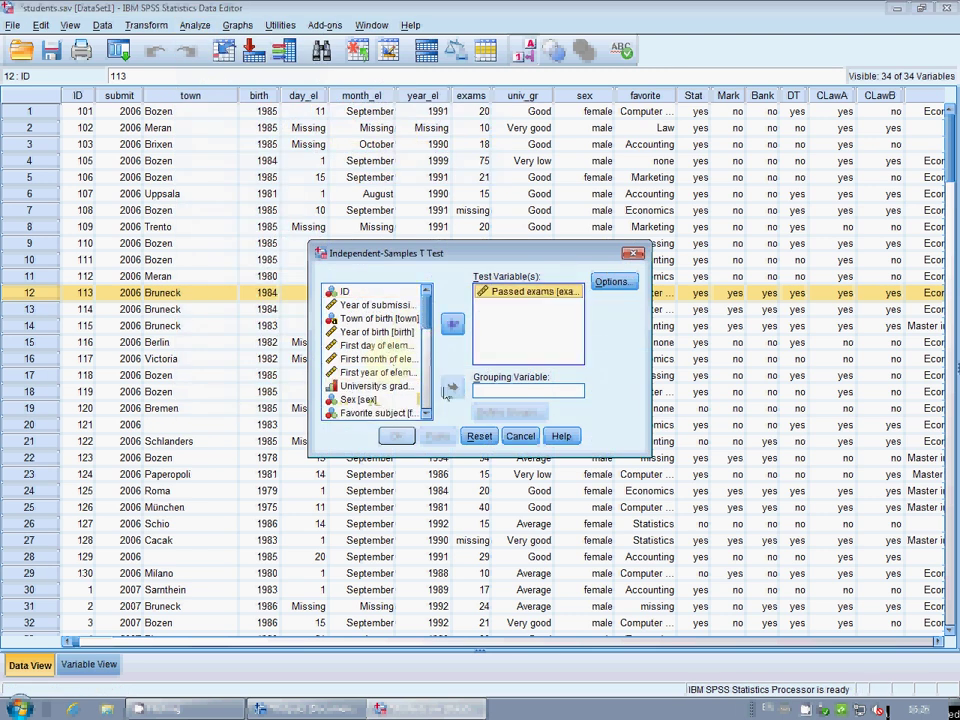
{"action": "double_click", "coordinate": [358, 399]}
Step: Define group 1 as 0 and group 2 as 1 for the sex variable and run the t test
{"action": "left_click", "coordinate": [500, 418]}
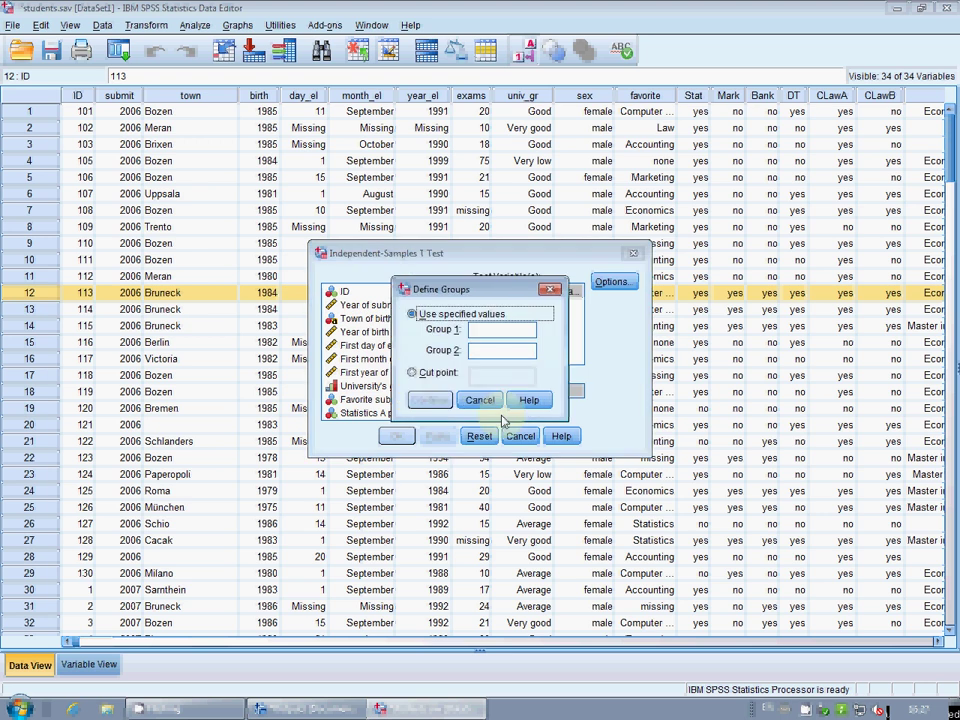
{"action": "type", "text": "0"}
{"action": "left_click", "coordinate": [486, 352]}
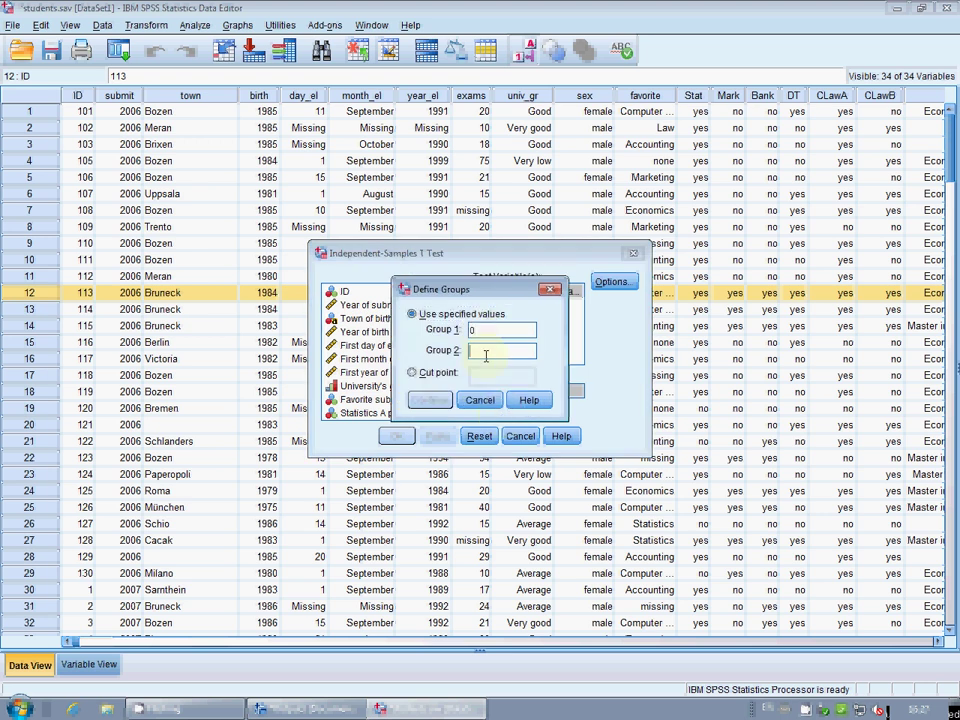
{"action": "type", "text": "1"}
{"action": "left_click", "coordinate": [430, 400]}
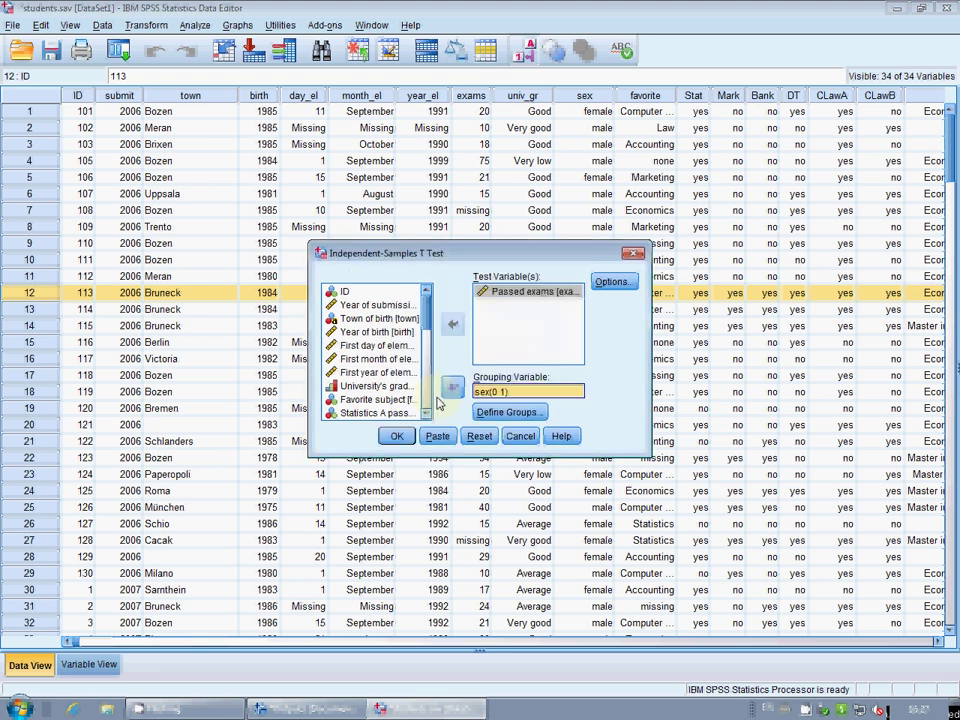
{"action": "left_click", "coordinate": [397, 437]}
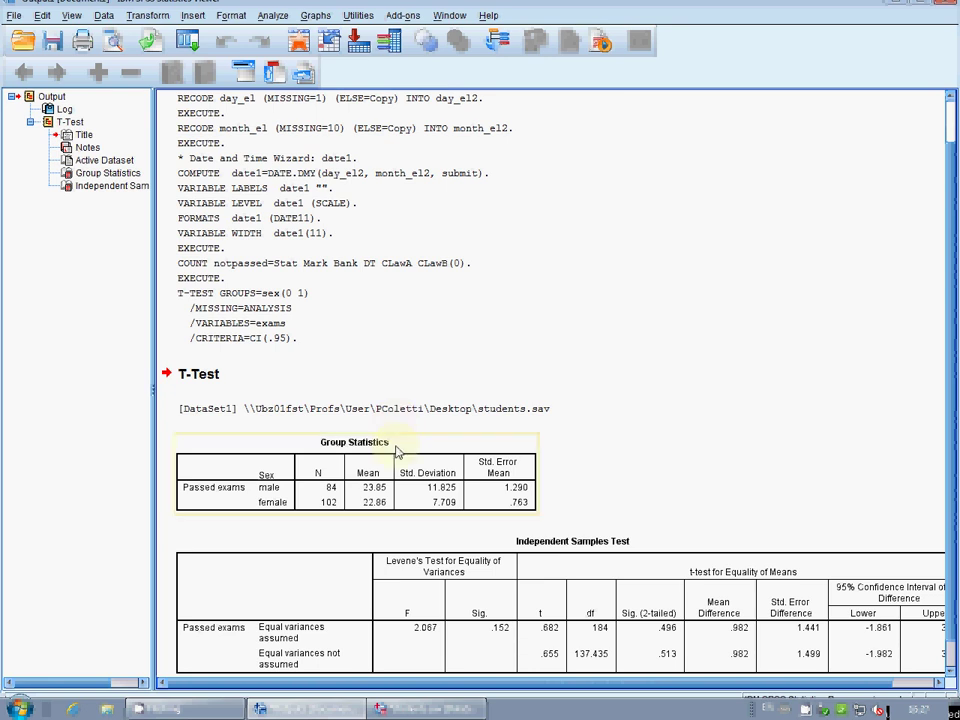
Step: Maximize the output window and set up a histogram in the Chart Builder with Passed exams on the x-axis
{"action": "left_click", "coordinate": [270, 188]}
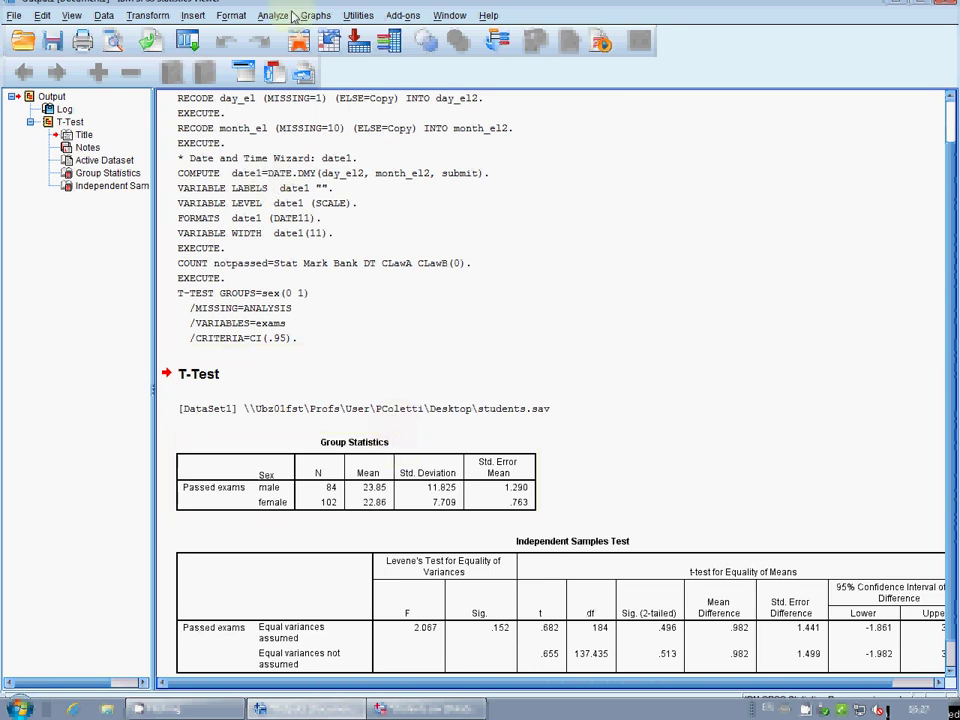
{"action": "left_click", "coordinate": [921, 3]}
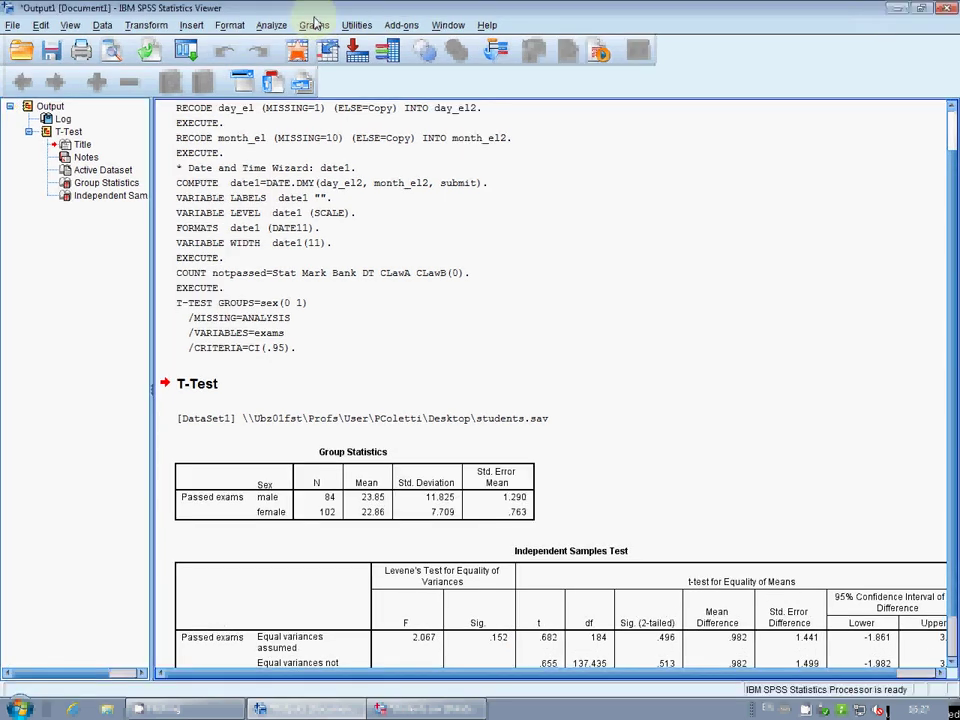
{"action": "left_click", "coordinate": [315, 24]}
{"action": "left_click", "coordinate": [320, 46]}
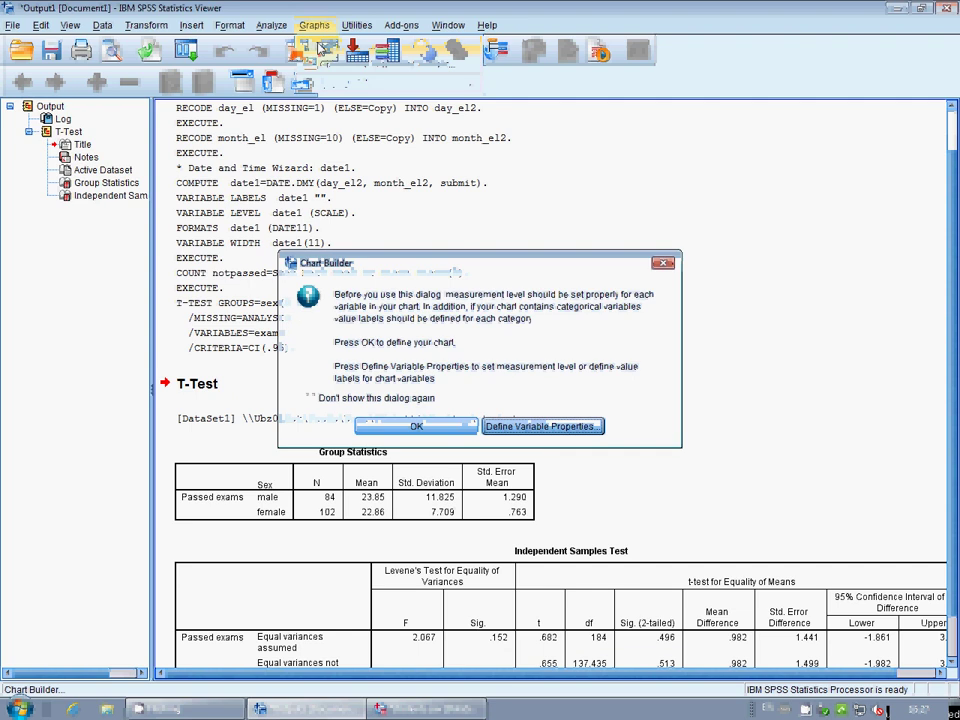
{"action": "left_click", "coordinate": [424, 428]}
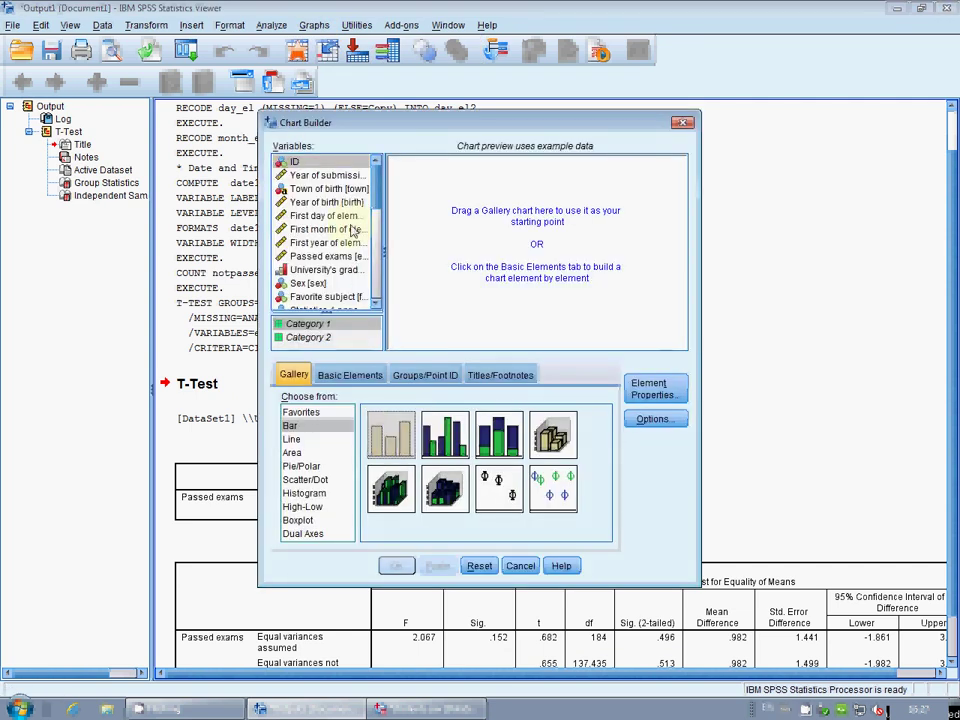
{"action": "left_click", "coordinate": [345, 256]}
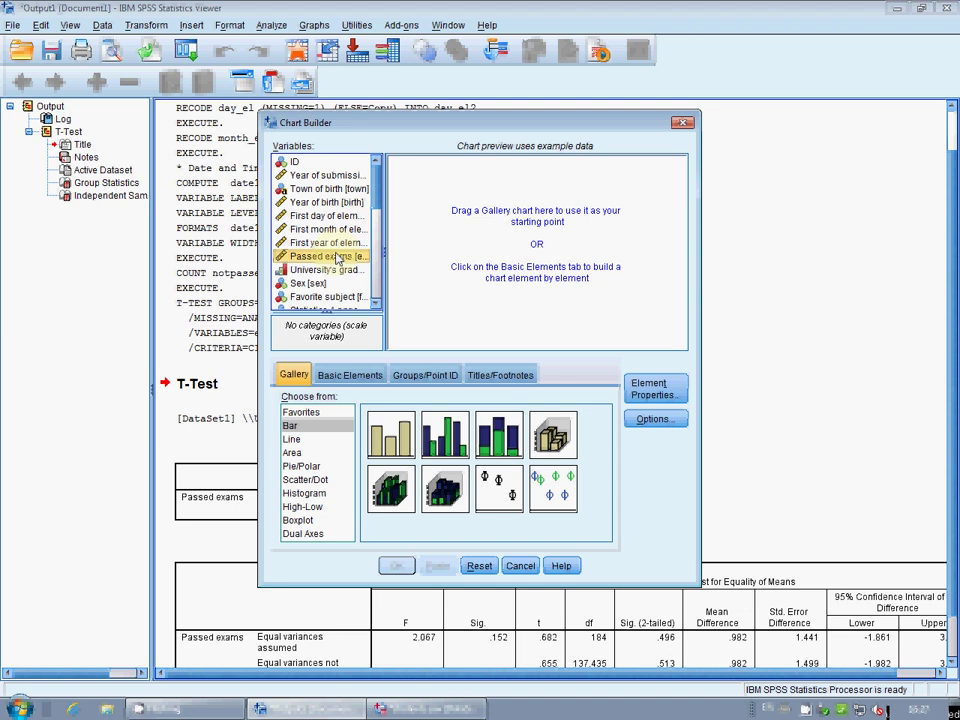
{"action": "double_click", "coordinate": [395, 440]}
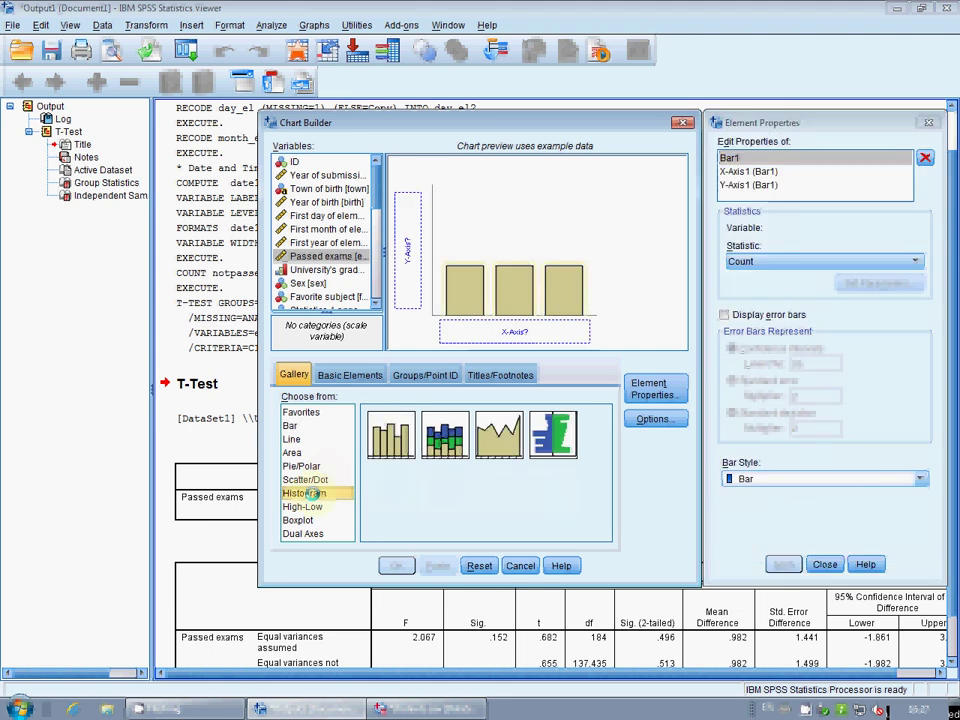
{"action": "left_click", "coordinate": [306, 492]}
{"action": "left_click_drag", "start_coordinate": [322, 256], "coordinate": [492, 330]}
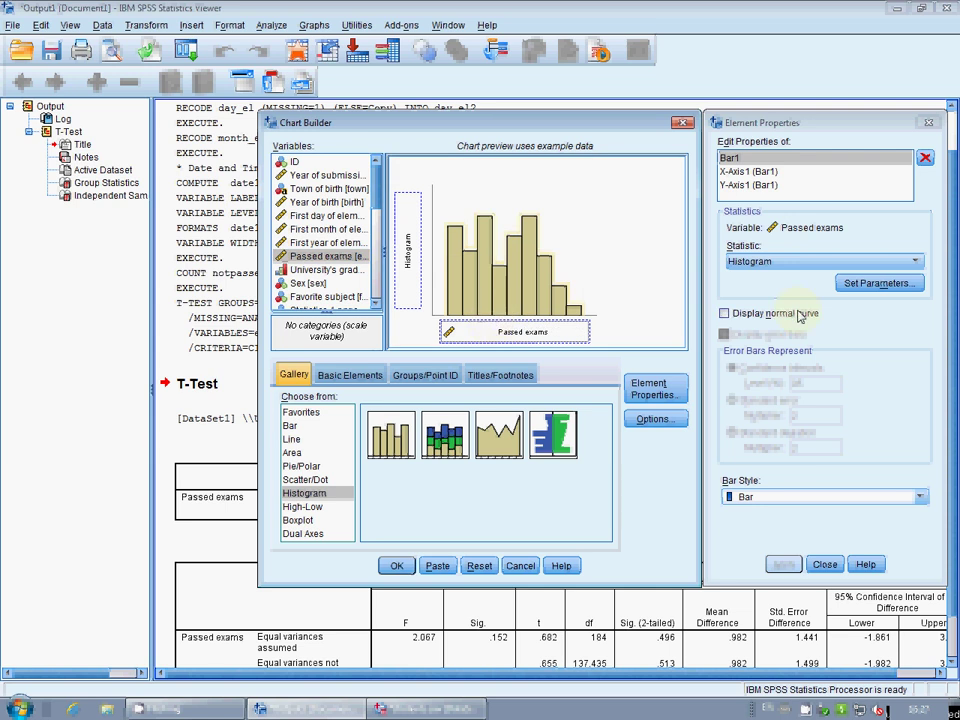
Step: Give the histogram bars a custom interval width of 10, apply it and create the chart
{"action": "left_click", "coordinate": [868, 282]}
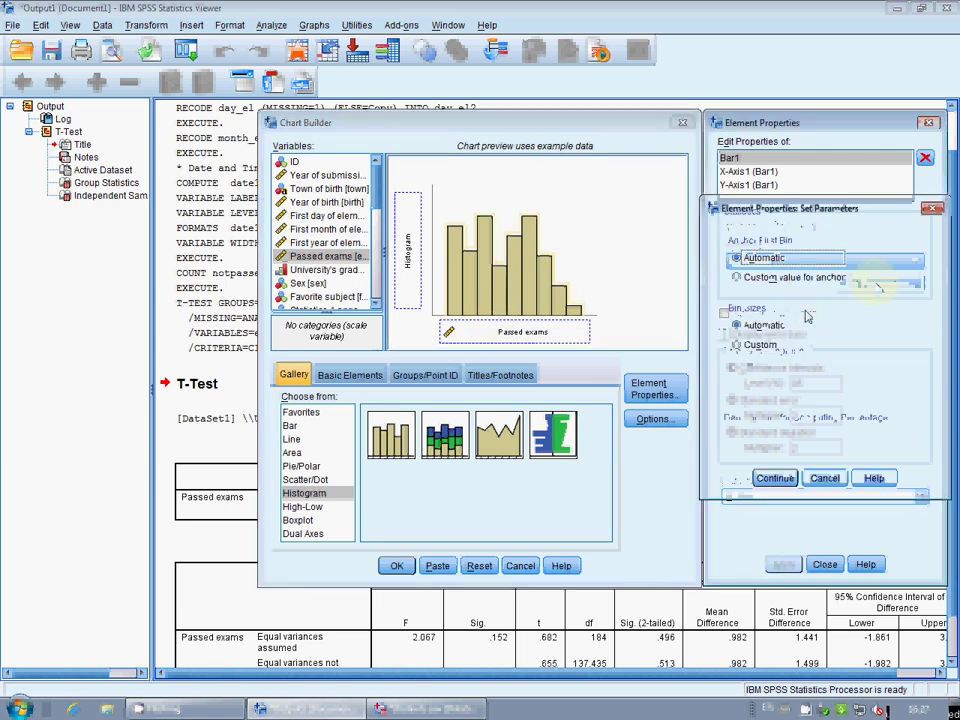
{"action": "left_click", "coordinate": [742, 345]}
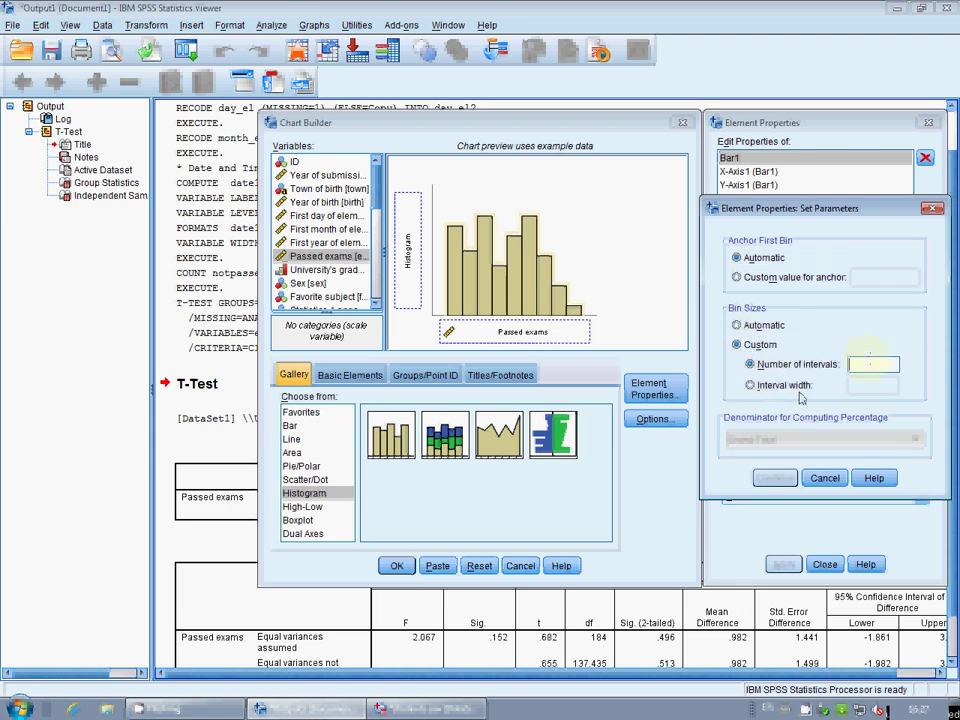
{"action": "left_click", "coordinate": [795, 388]}
{"action": "left_click", "coordinate": [858, 386]}
{"action": "type", "text": "10"}
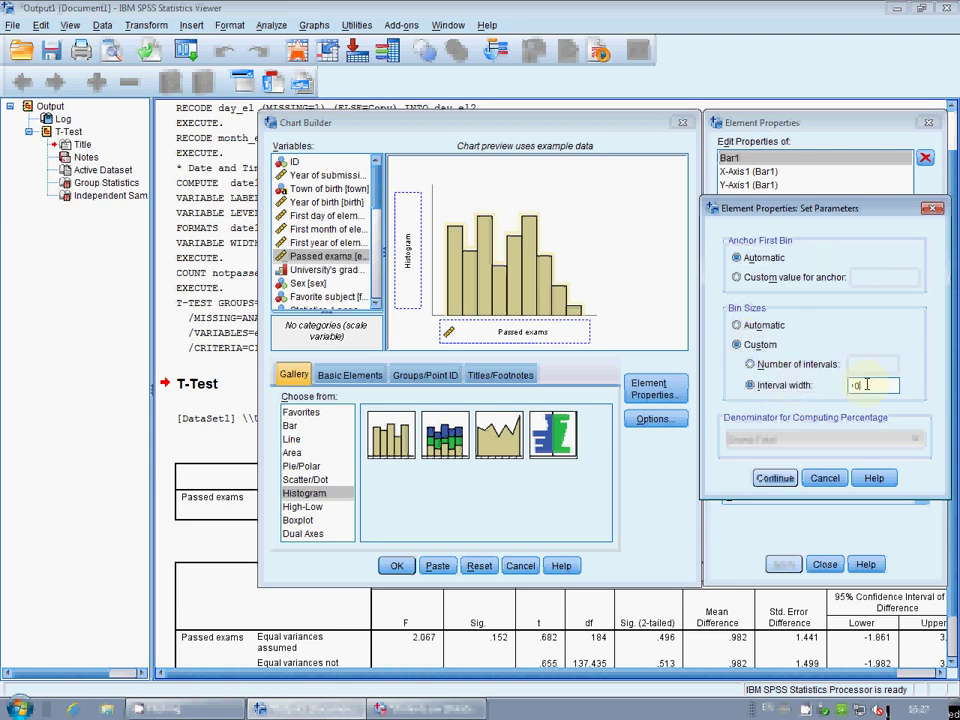
{"action": "left_click", "coordinate": [789, 479]}
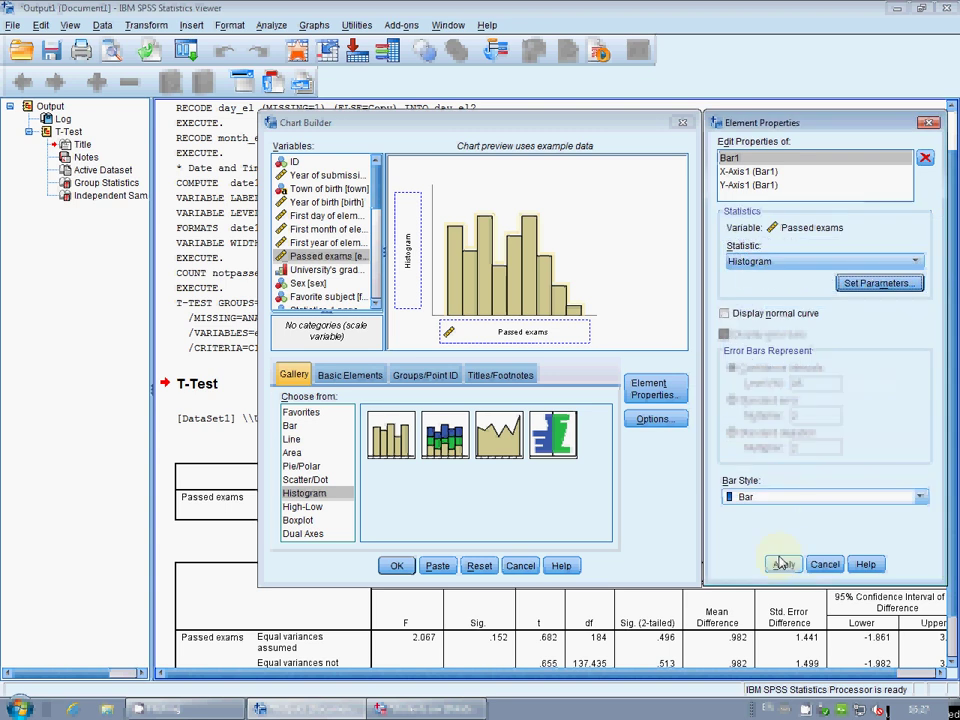
{"action": "left_click", "coordinate": [805, 504]}
{"action": "left_click", "coordinate": [802, 513]}
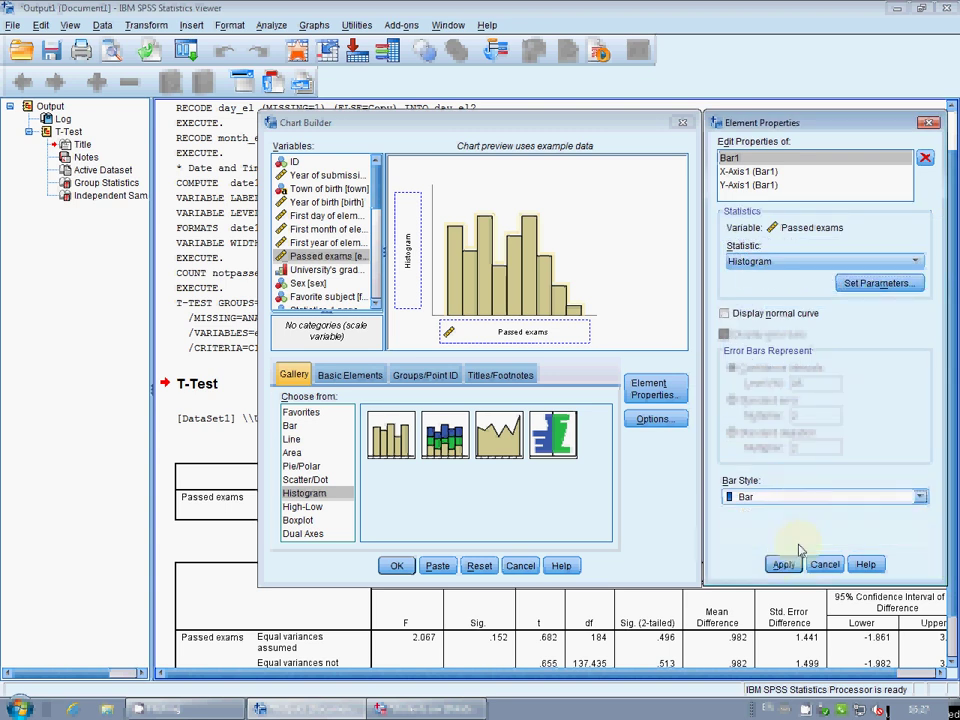
{"action": "left_click", "coordinate": [783, 565]}
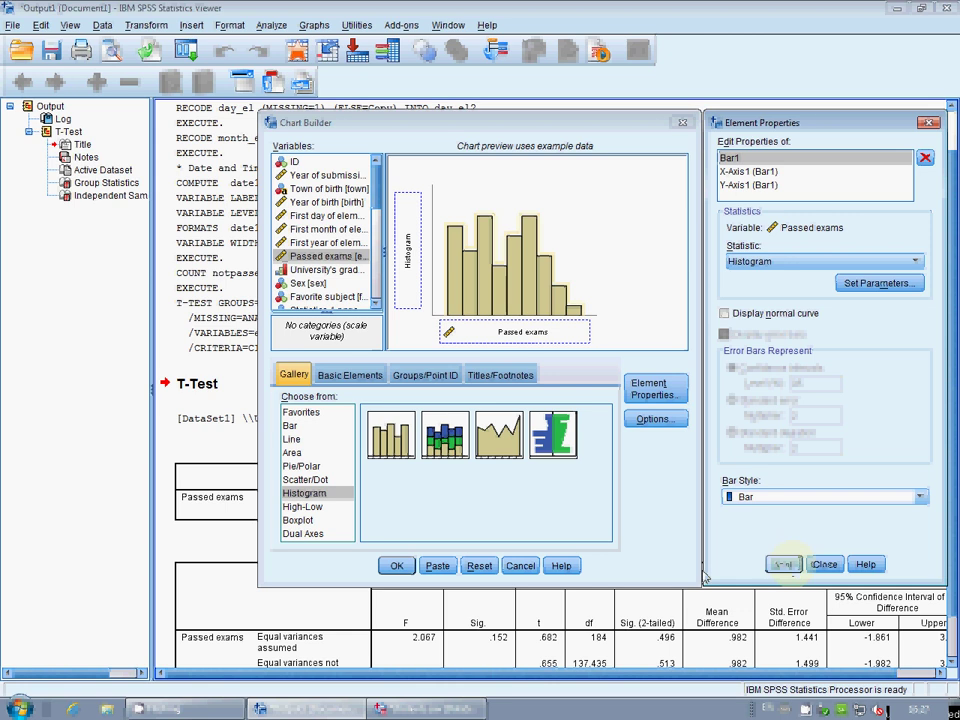
{"action": "left_click", "coordinate": [397, 565]}
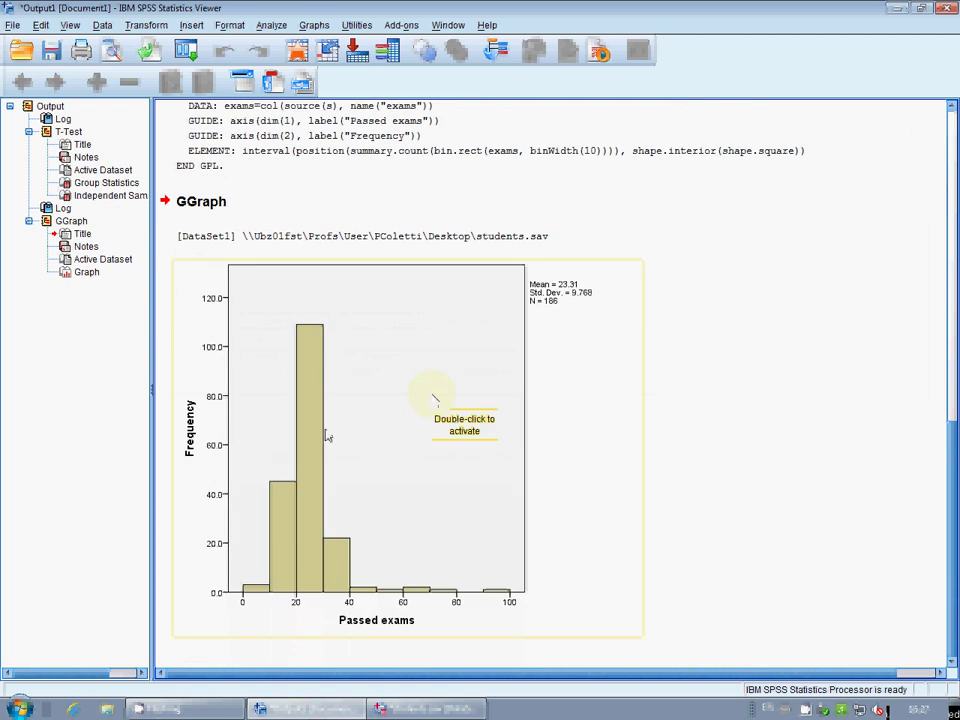
Step: Open the histogram for editing, fill its bars with green (46, 184, 72), apply the colour and close the chart editor
{"action": "double_click", "coordinate": [306, 441]}
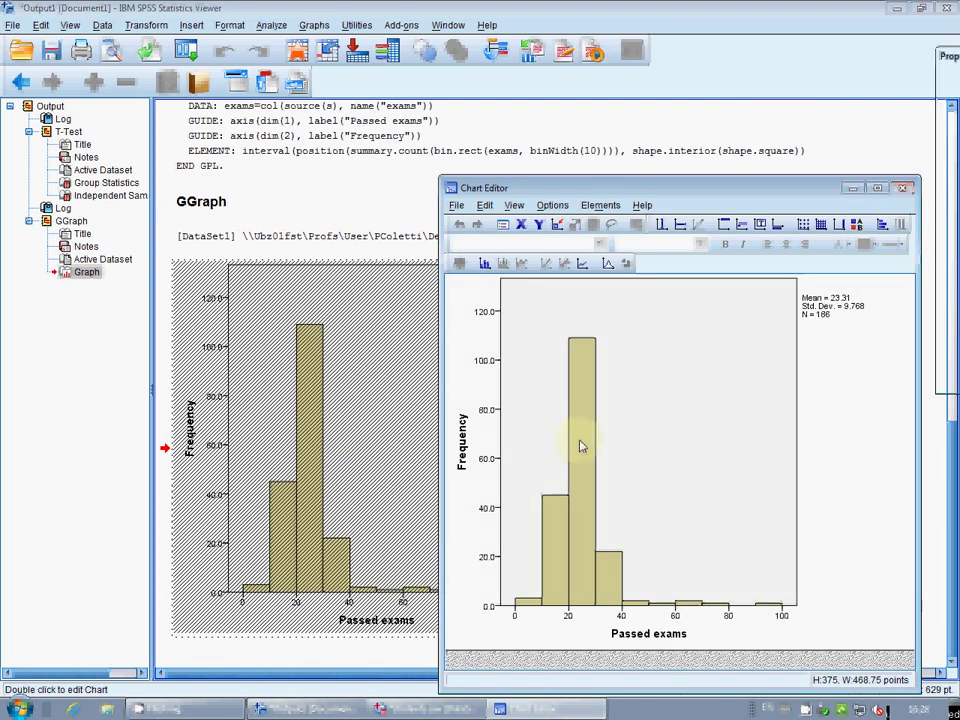
{"action": "left_click", "coordinate": [581, 446]}
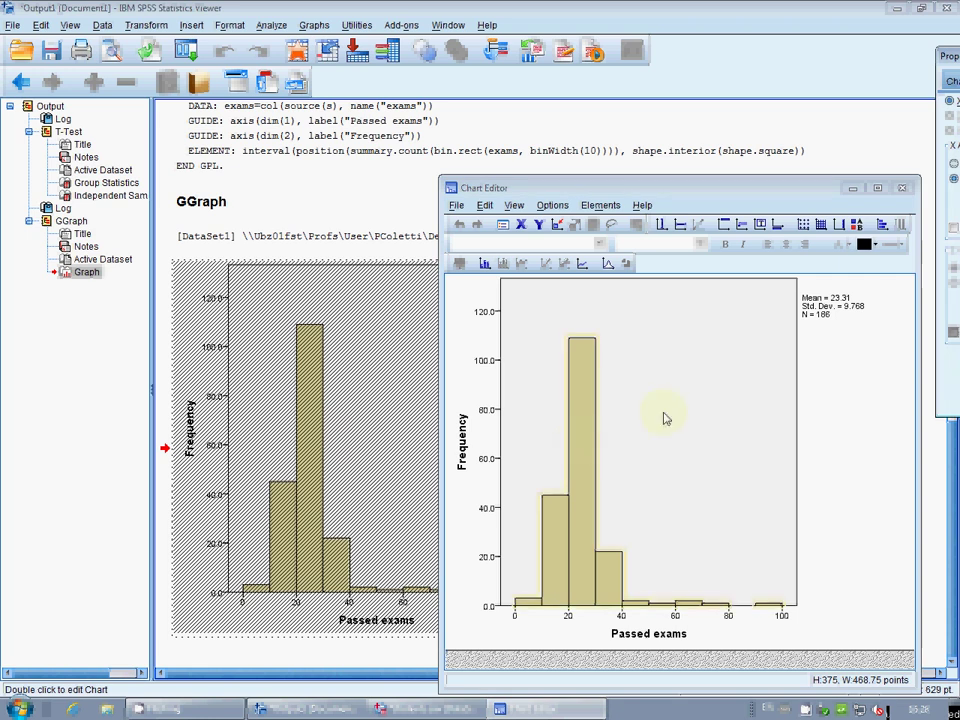
{"action": "left_click_drag", "start_coordinate": [949, 60], "coordinate": [163, 116]}
{"action": "left_click", "coordinate": [236, 136]}
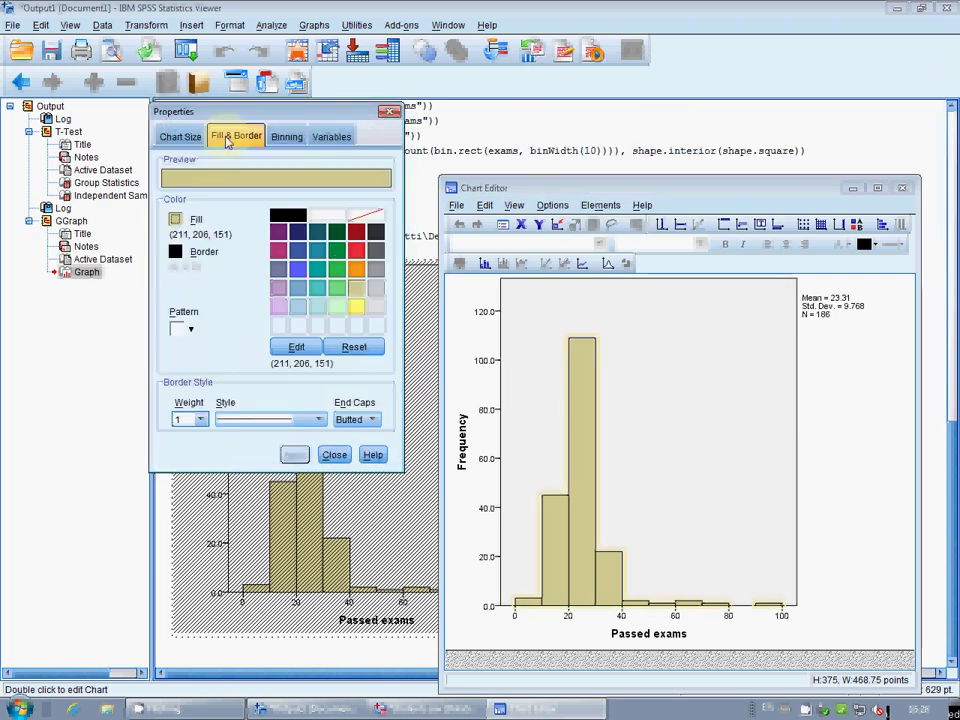
{"action": "left_click", "coordinate": [337, 269]}
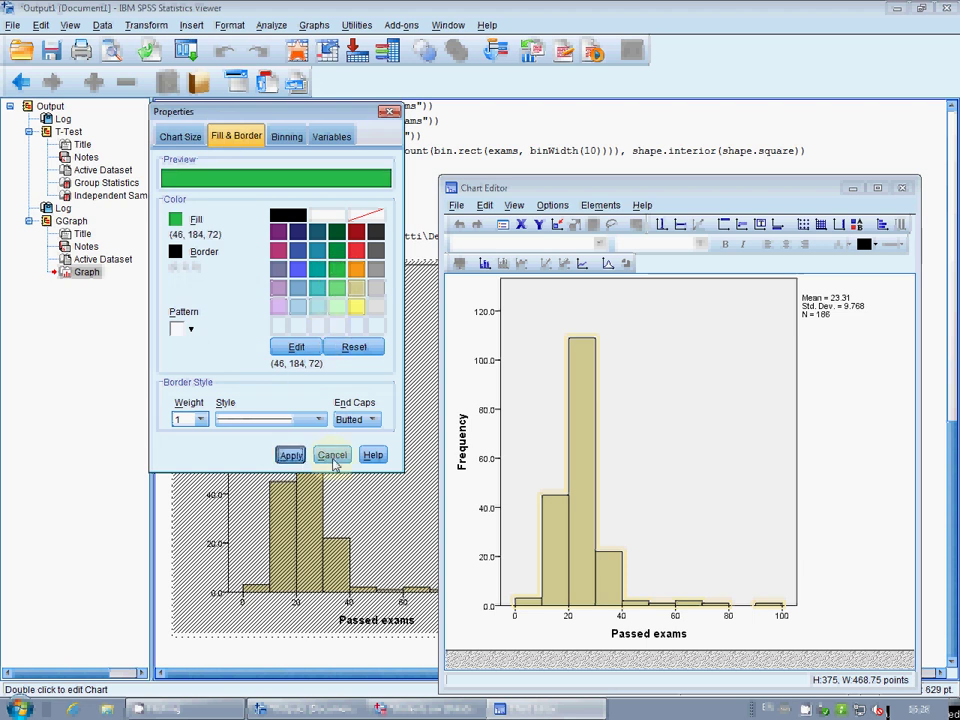
{"action": "left_click", "coordinate": [290, 454]}
{"action": "left_click", "coordinate": [332, 454]}
{"action": "left_click", "coordinate": [456, 205]}
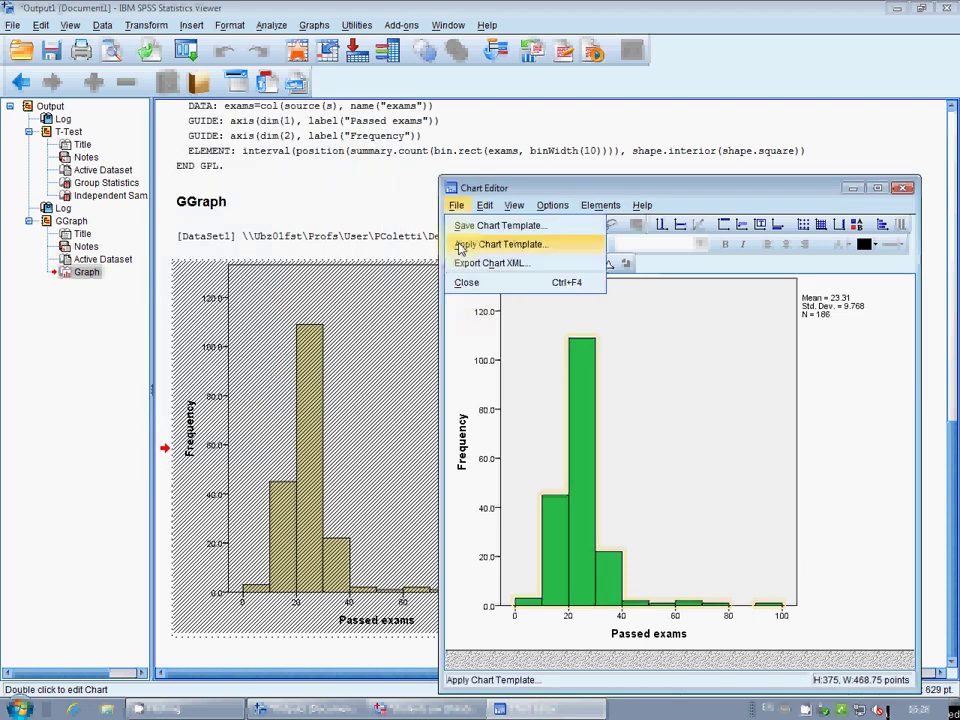
{"action": "left_click", "coordinate": [463, 273]}
{"action": "left_click", "coordinate": [717, 380]}
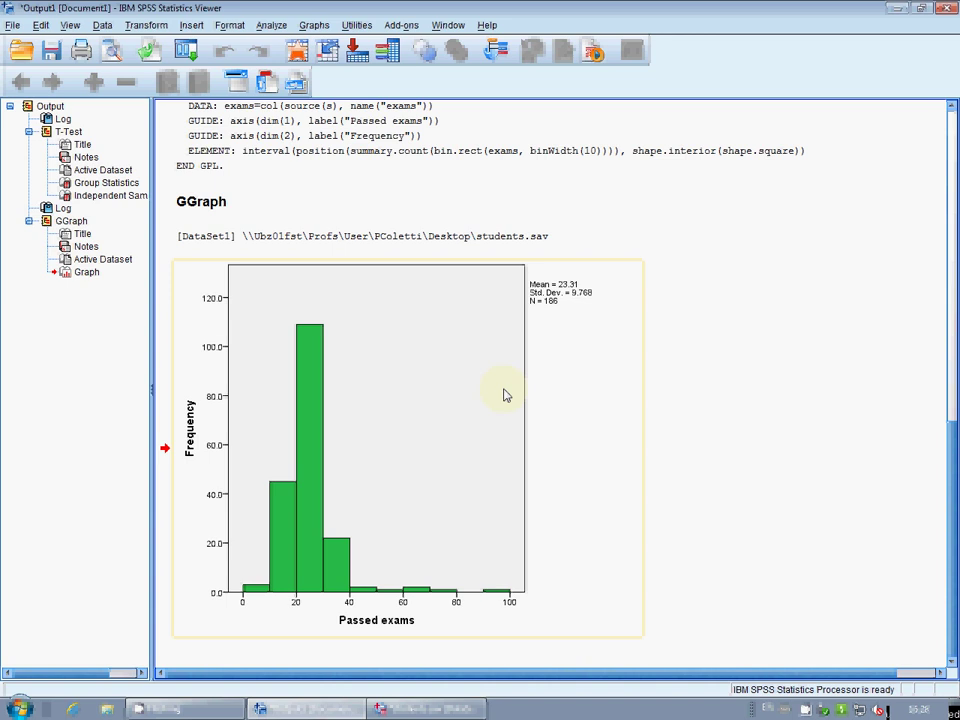
Step: Set up a linear regression with Passed exams as the dependent variable and Year of birth as the independent variable
{"action": "left_click", "coordinate": [330, 165]}
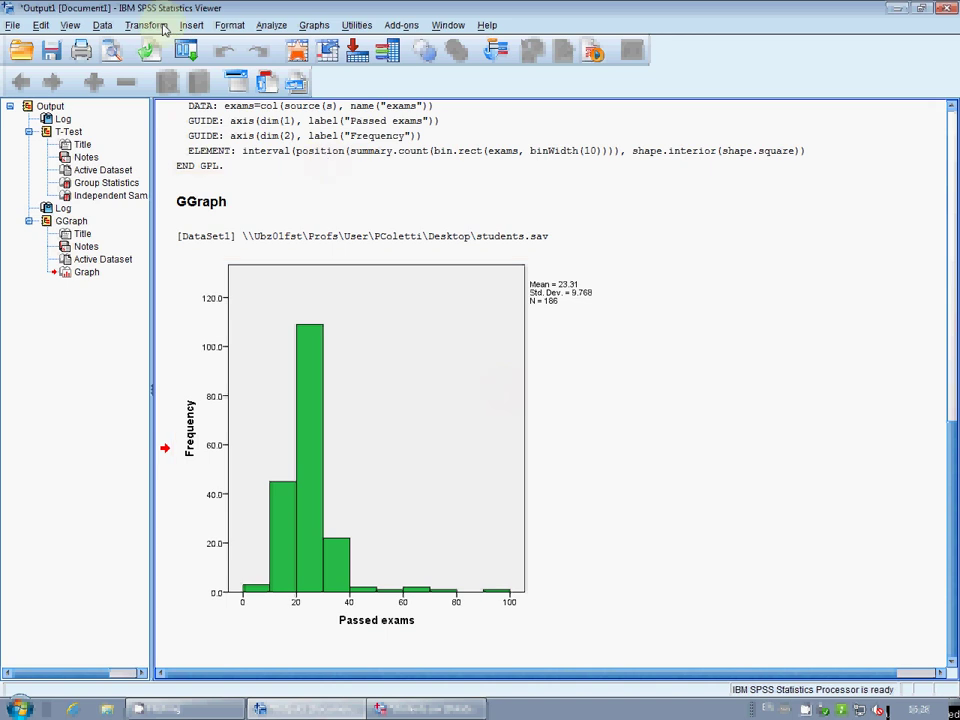
{"action": "left_click", "coordinate": [163, 29]}
{"action": "left_click", "coordinate": [150, 25]}
{"action": "left_click", "coordinate": [271, 25]}
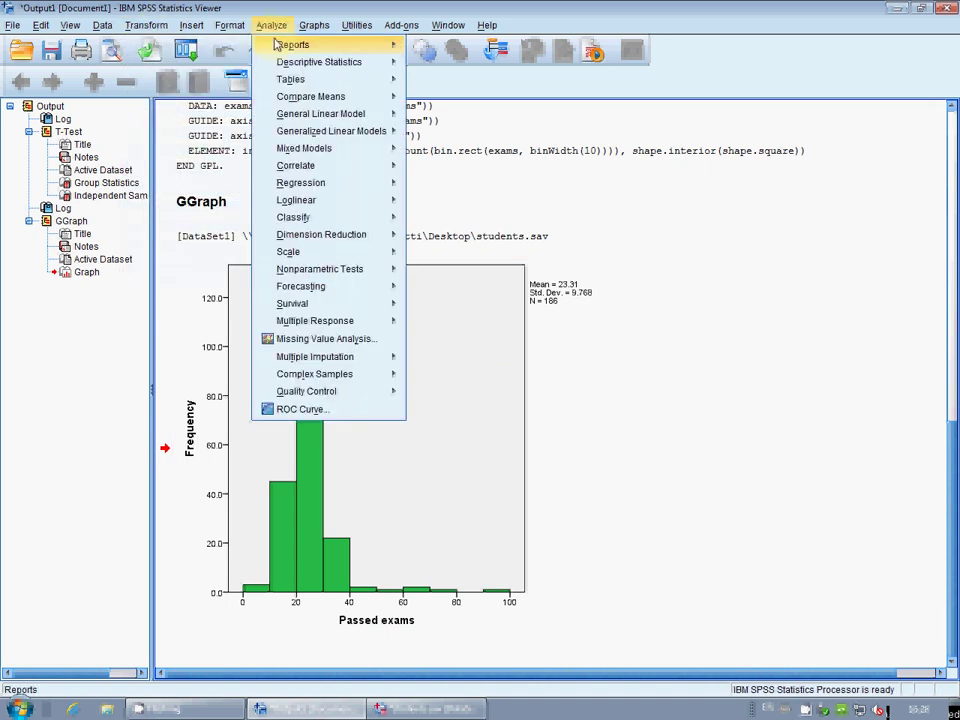
{"action": "mouse_move", "coordinate": [300, 183]}
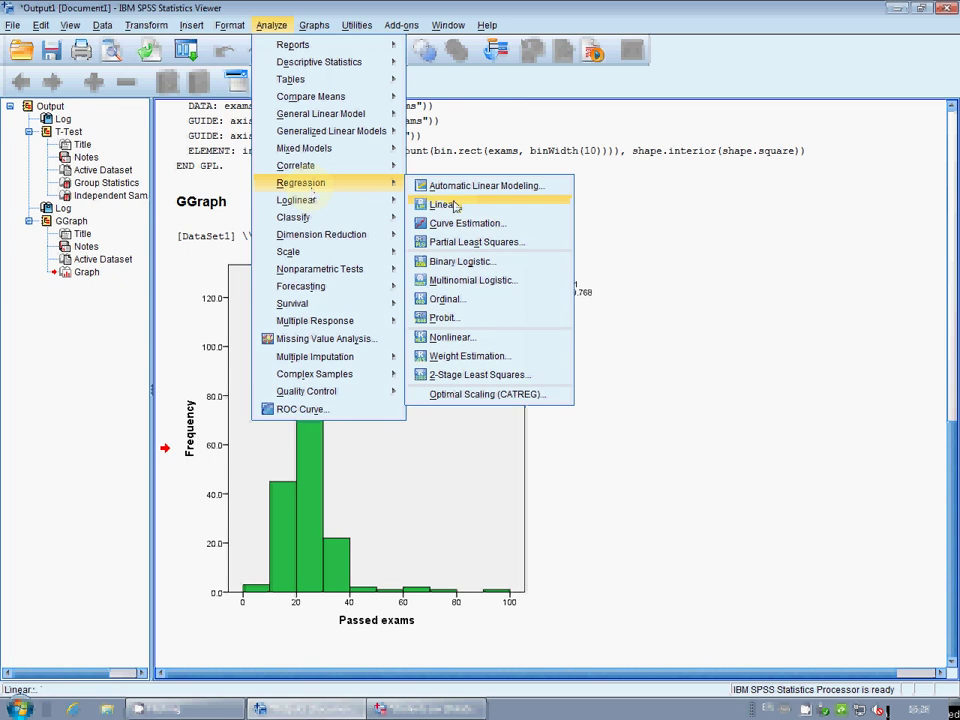
{"action": "left_click", "coordinate": [444, 204]}
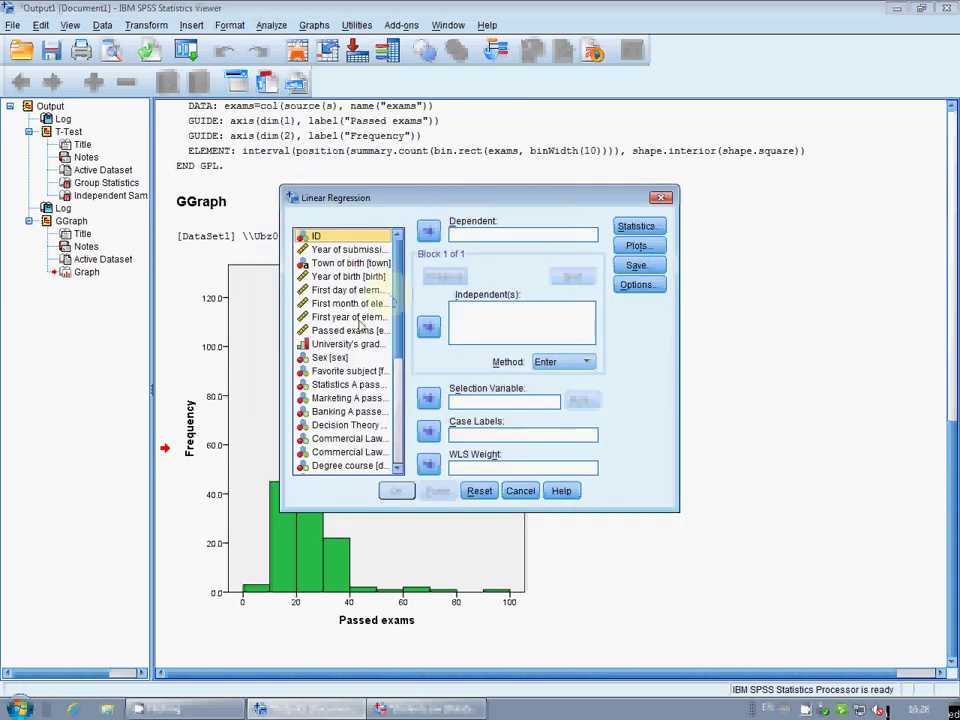
{"action": "left_click", "coordinate": [350, 330]}
{"action": "left_click", "coordinate": [428, 231]}
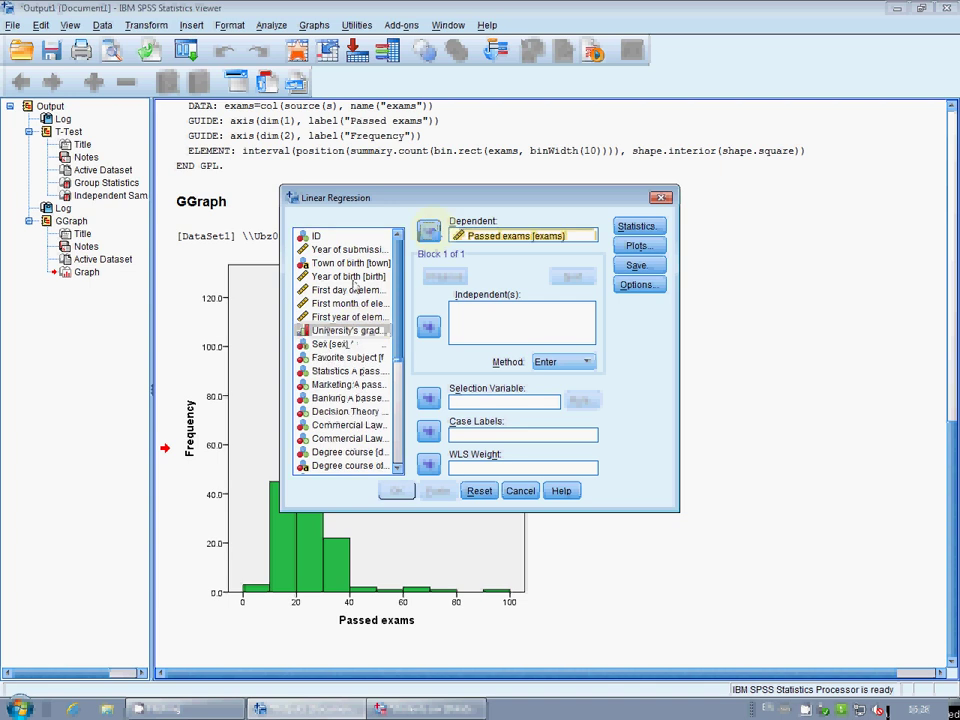
{"action": "left_click", "coordinate": [350, 276]}
{"action": "left_click", "coordinate": [428, 326]}
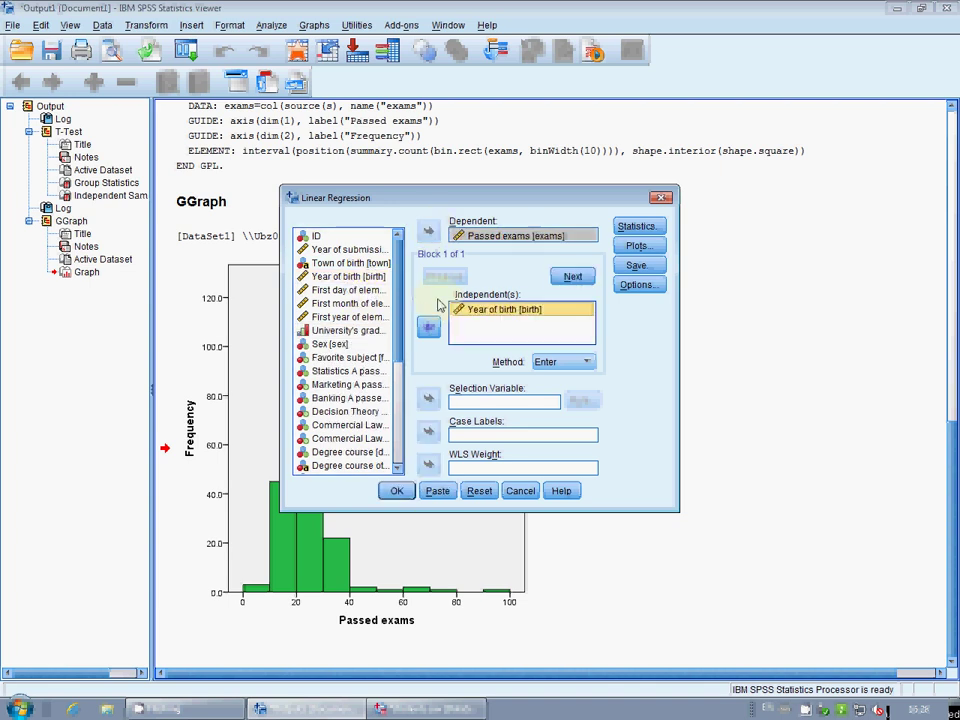
Step: Choose to save the unstandardized predicted values as a new variable and run the linear regression
{"action": "left_click", "coordinate": [637, 266]}
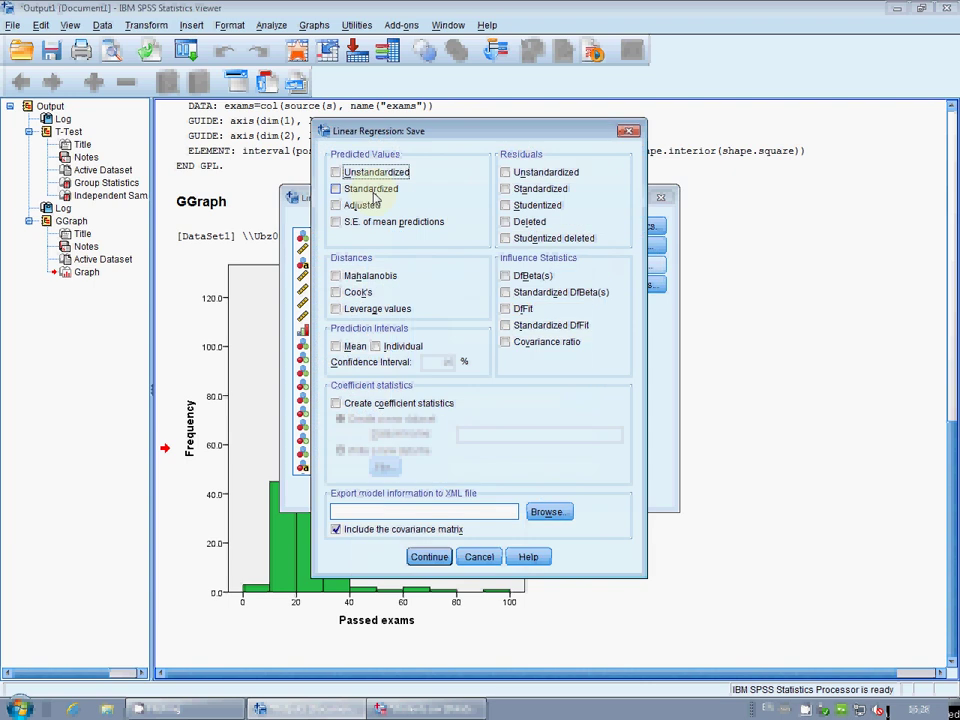
{"action": "left_click", "coordinate": [370, 176]}
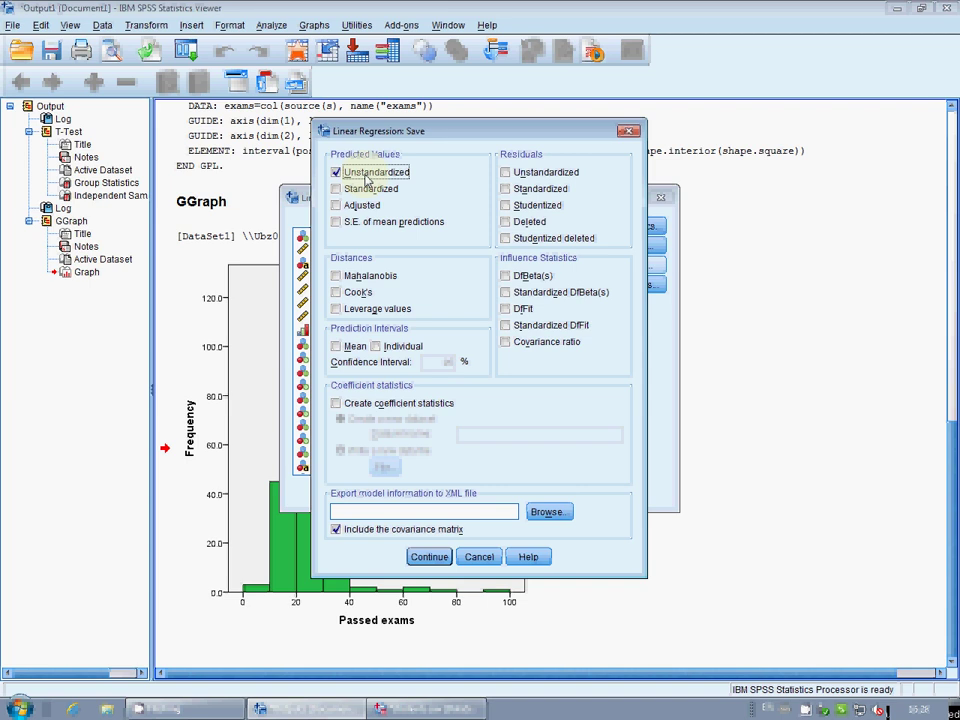
{"action": "left_click", "coordinate": [429, 556]}
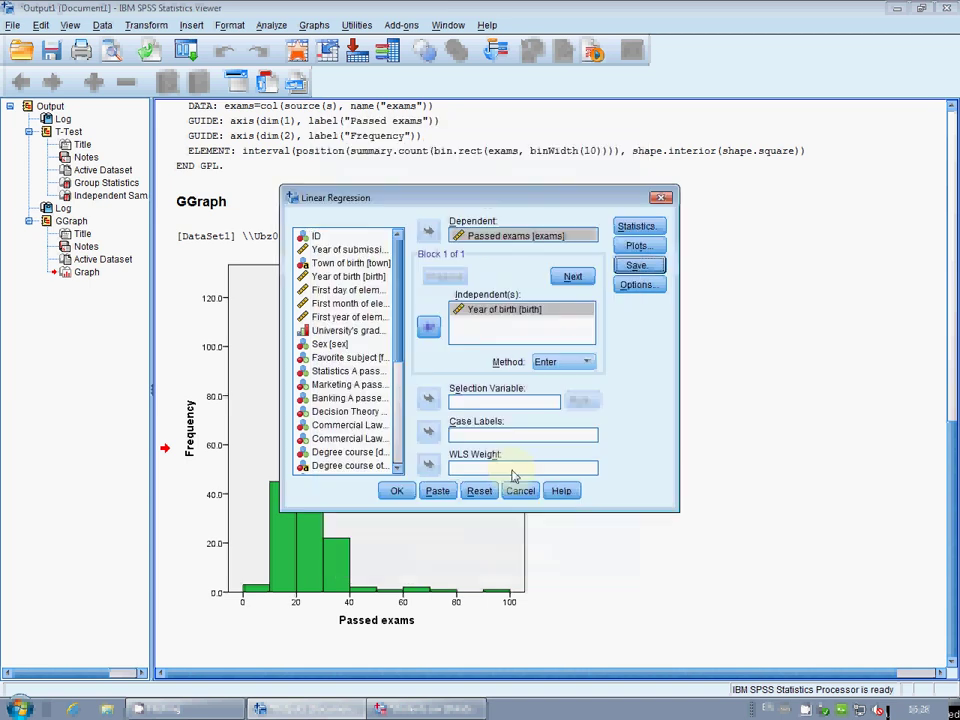
{"action": "left_click", "coordinate": [392, 495]}
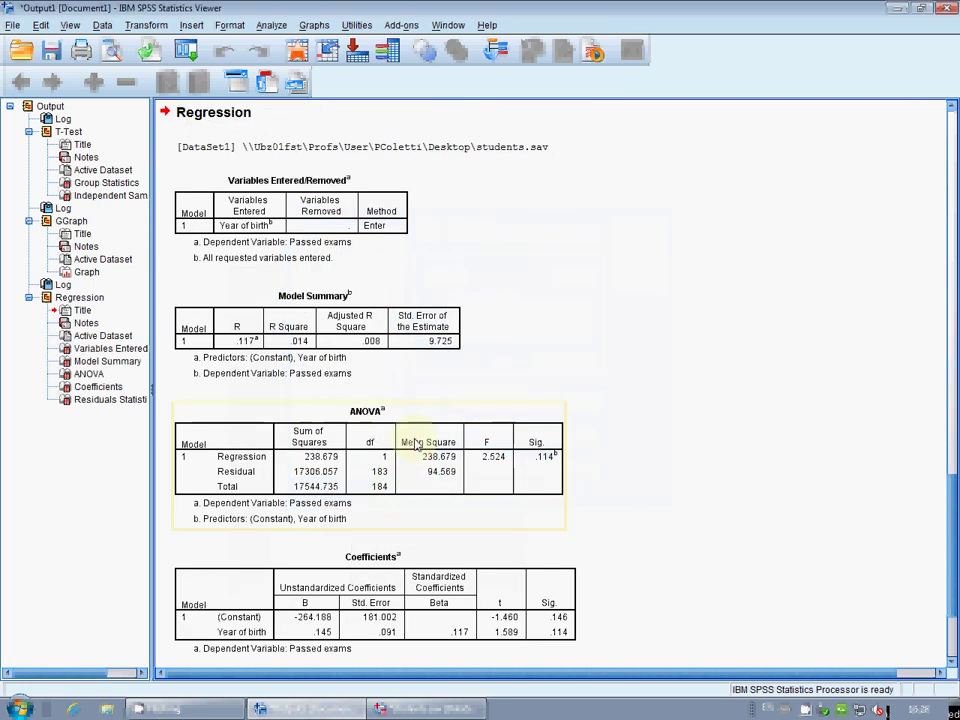
Step: Review the regression tables and examine the saved predicted values column in the students.sav data
{"action": "scroll", "coordinate": [415, 445], "scroll_direction": "down", "scroll_amount": 3}
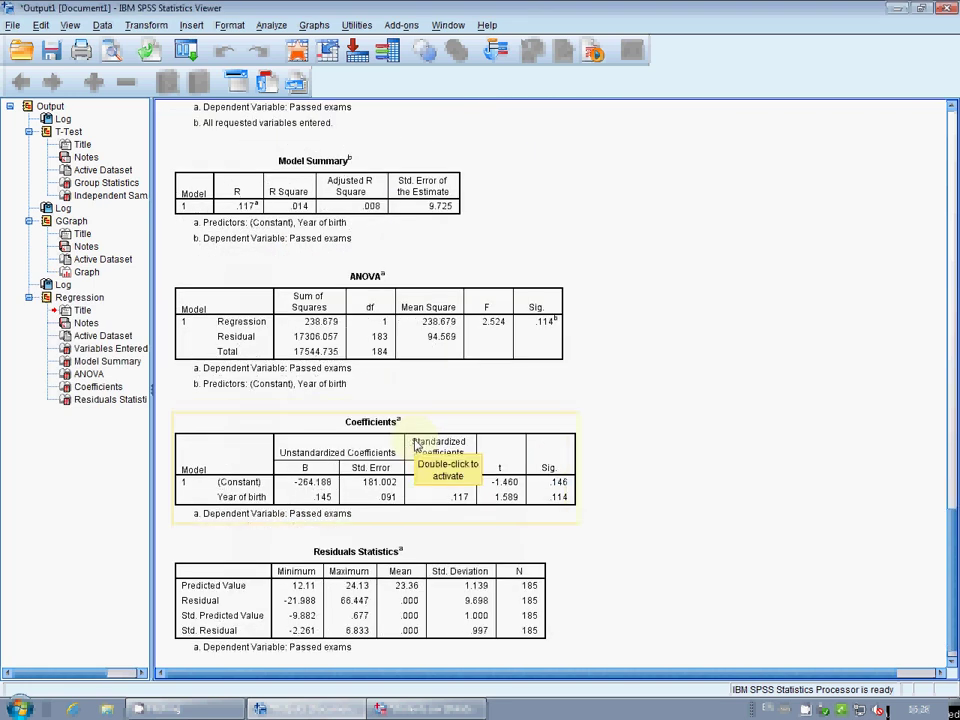
{"action": "left_click", "coordinate": [437, 711]}
{"action": "left_click_drag", "start_coordinate": [252, 648], "coordinate": [788, 638]}
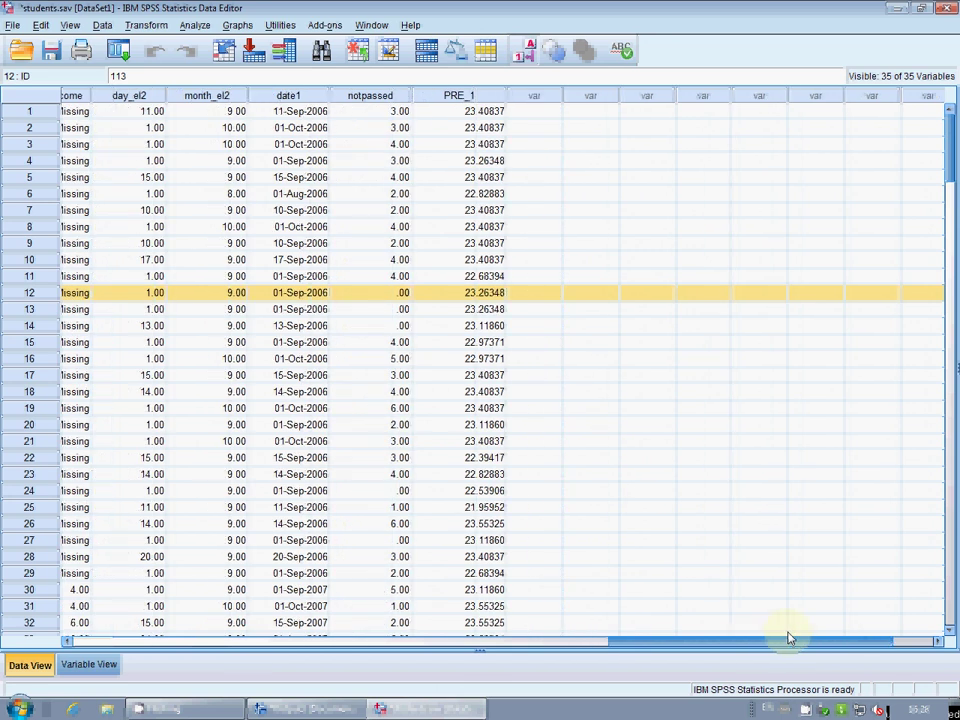
{"action": "mouse_move", "coordinate": [951, 161]}
{"action": "left_mouse_down"}
{"action": "mouse_move", "coordinate": [952, 585]}
{"action": "mouse_move", "coordinate": [945, 150]}
{"action": "left_mouse_up"}
{"action": "left_click", "coordinate": [634, 641]}
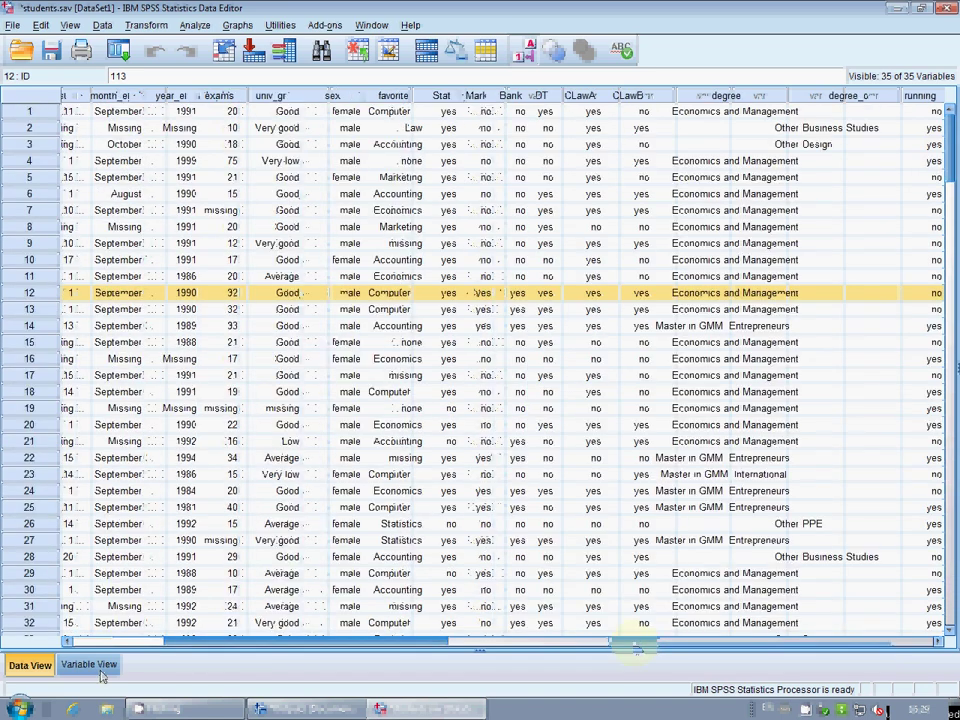
{"action": "left_click", "coordinate": [50, 664]}
Step: Rerun the linear regression, saving unstandardized residuals instead of the unstandardized predicted values
{"action": "left_click", "coordinate": [194, 25]}
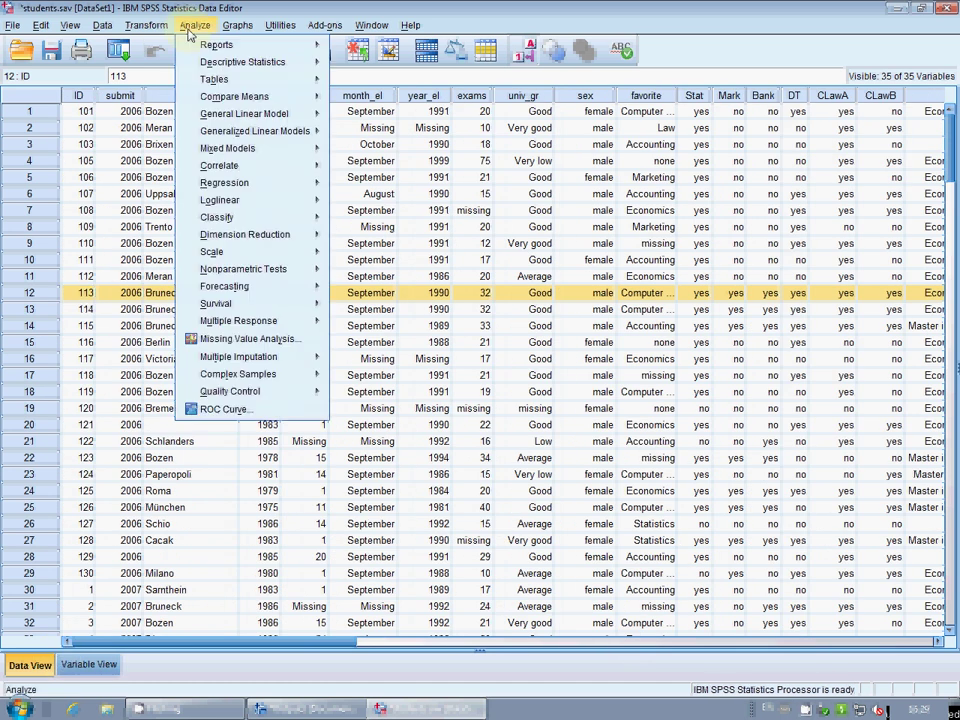
{"action": "mouse_move", "coordinate": [233, 170]}
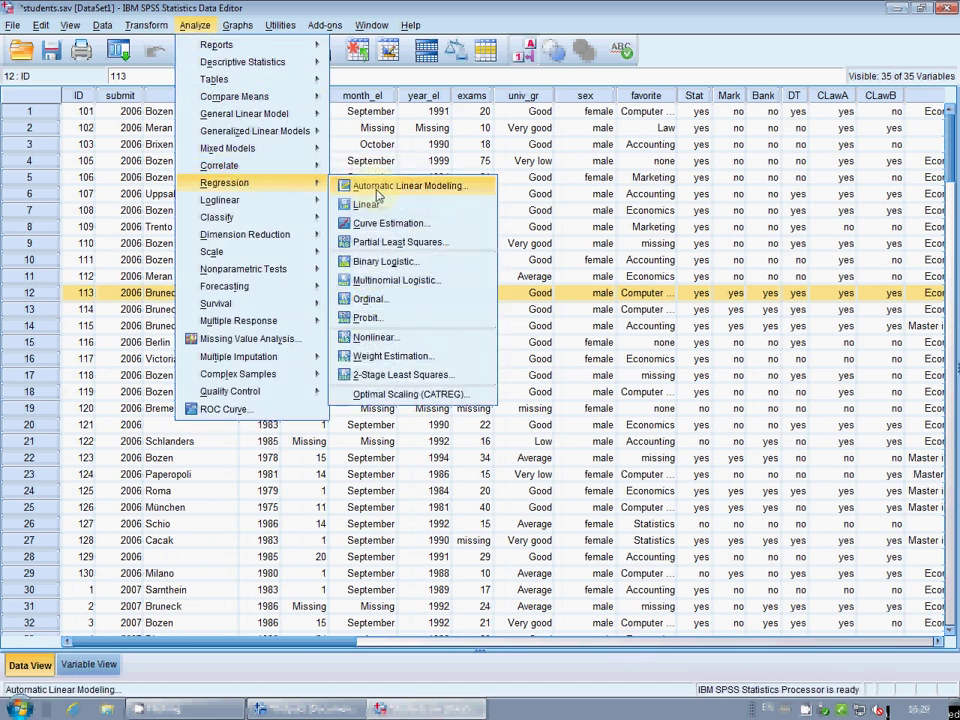
{"action": "left_click", "coordinate": [380, 204]}
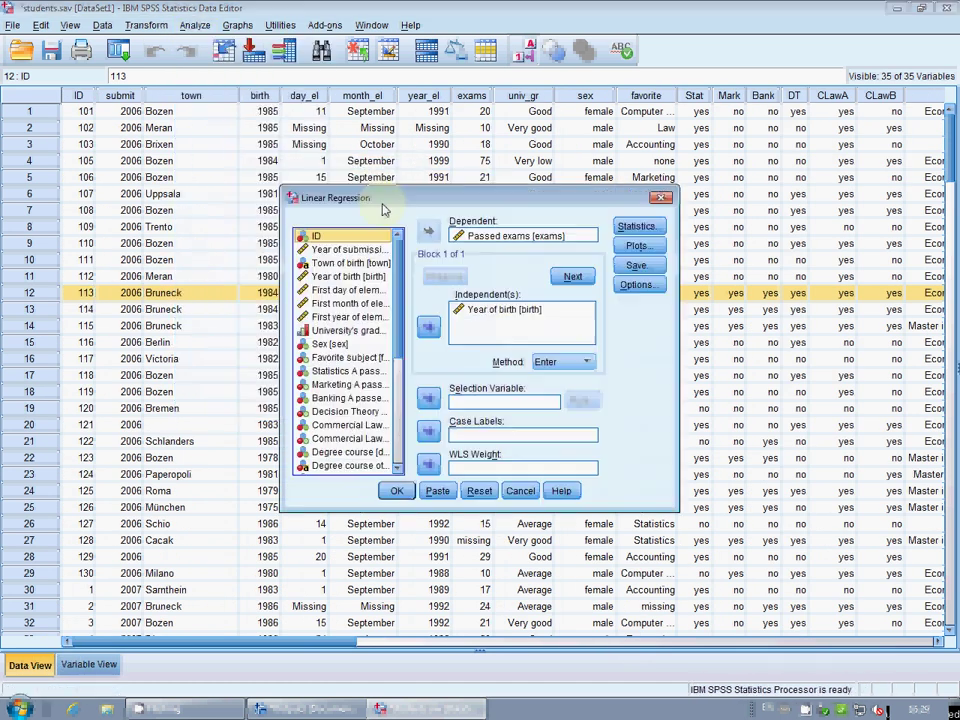
{"action": "left_click", "coordinate": [654, 263]}
{"action": "left_click", "coordinate": [337, 172]}
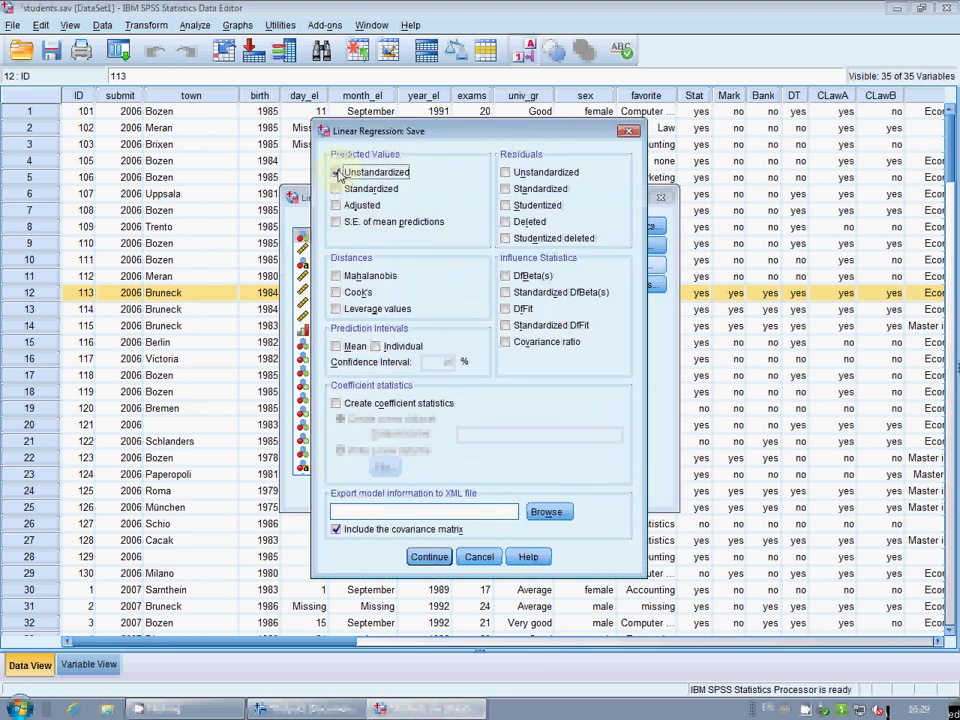
{"action": "left_click", "coordinate": [337, 172]}
{"action": "left_click", "coordinate": [506, 172]}
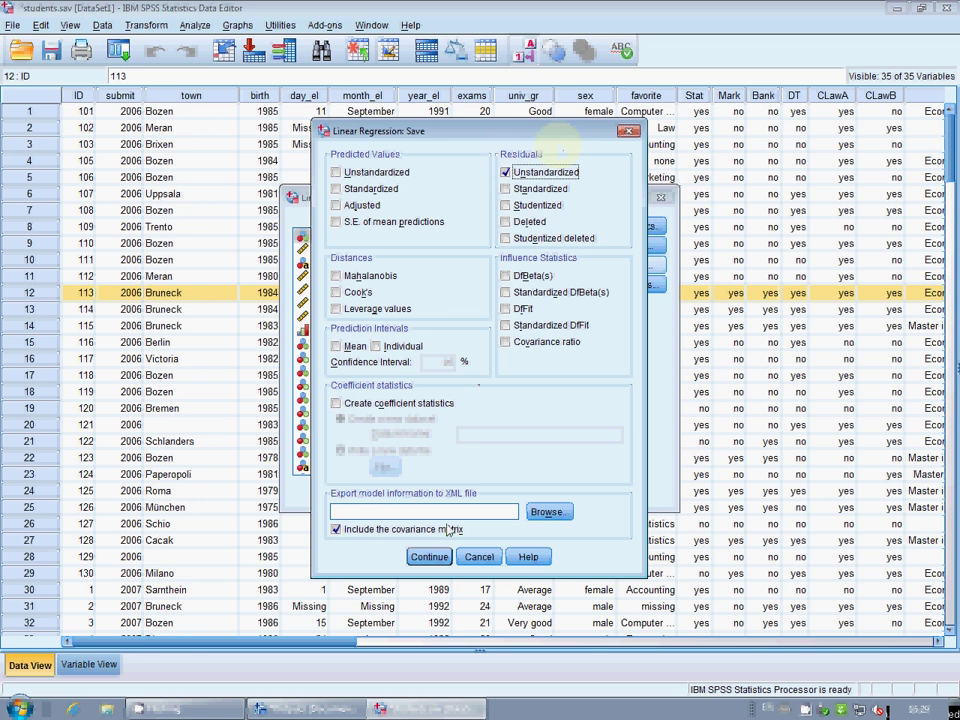
{"action": "left_click", "coordinate": [428, 557]}
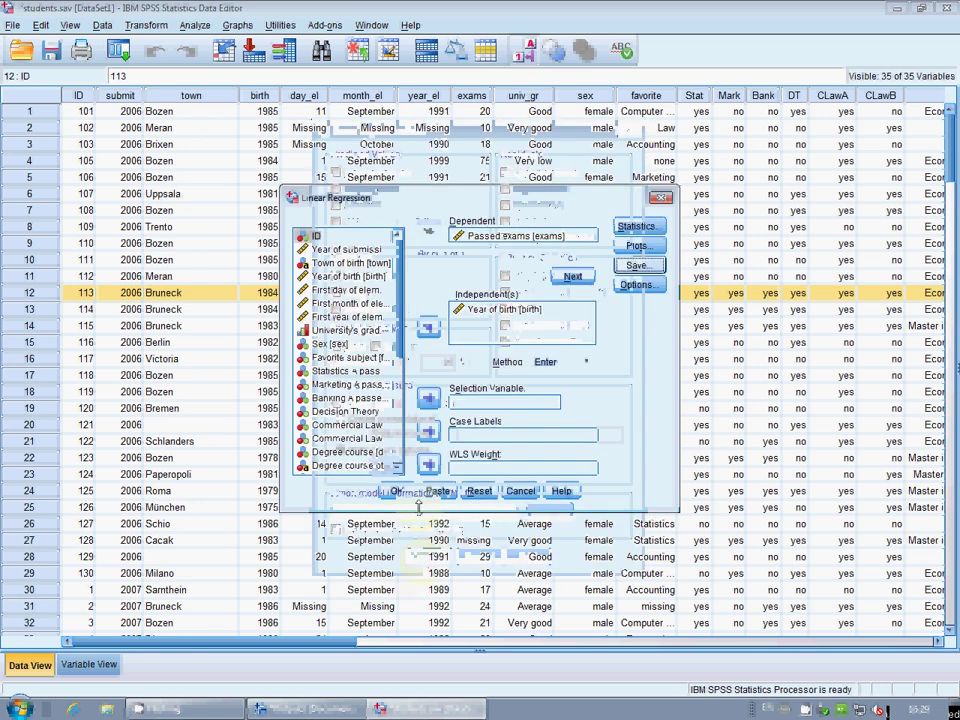
{"action": "left_click", "coordinate": [396, 491]}
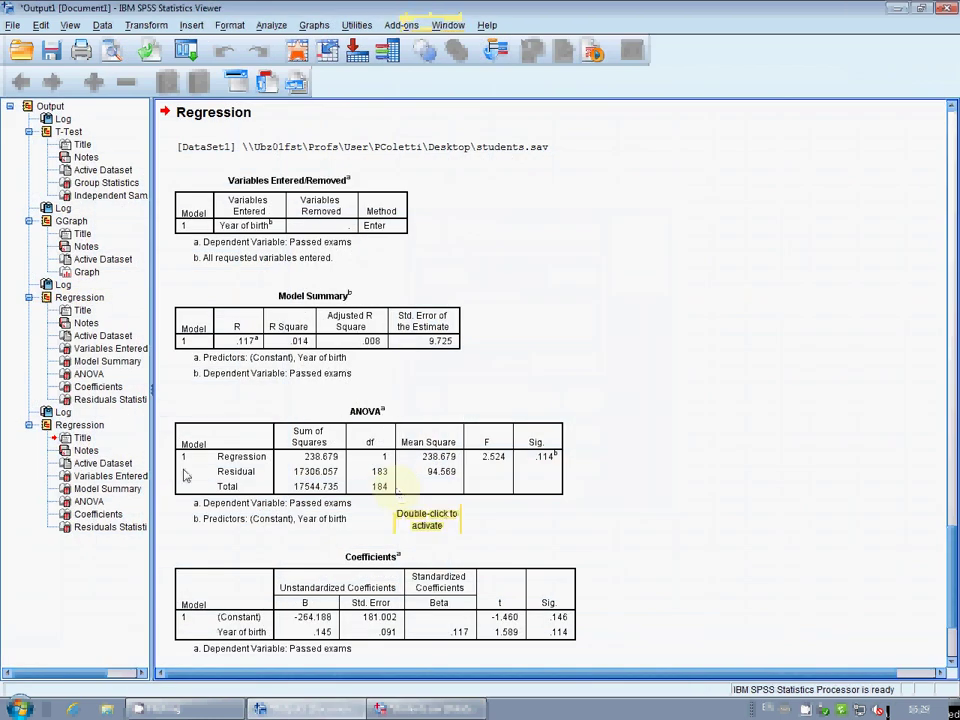
Step: Remove the first Regression section and its log from the output outline
{"action": "left_click", "coordinate": [50, 300]}
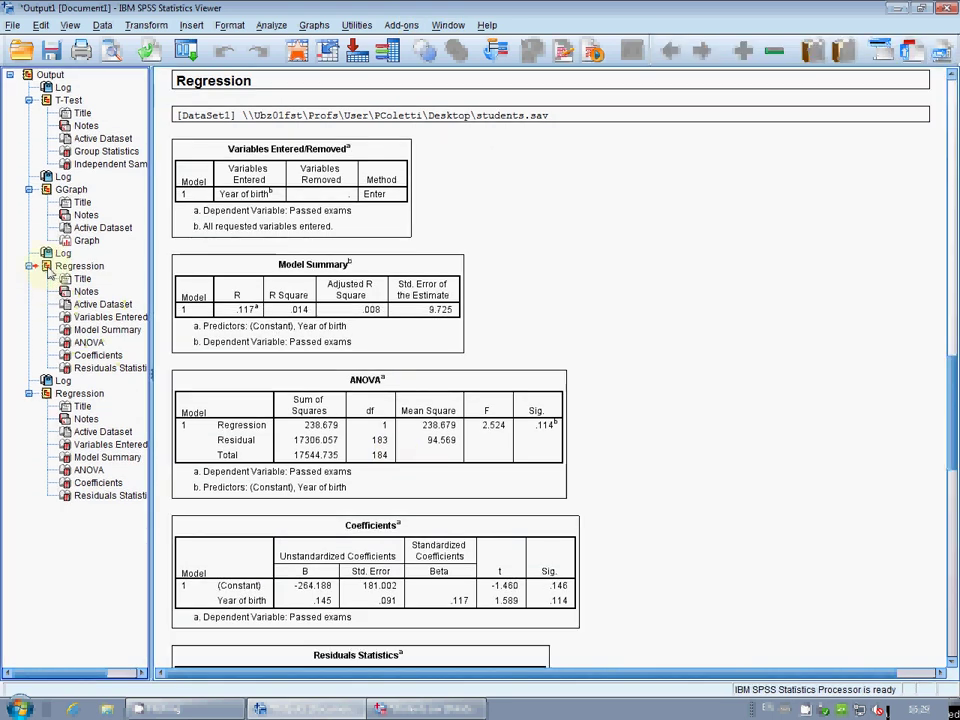
{"action": "right_click", "coordinate": [52, 272]}
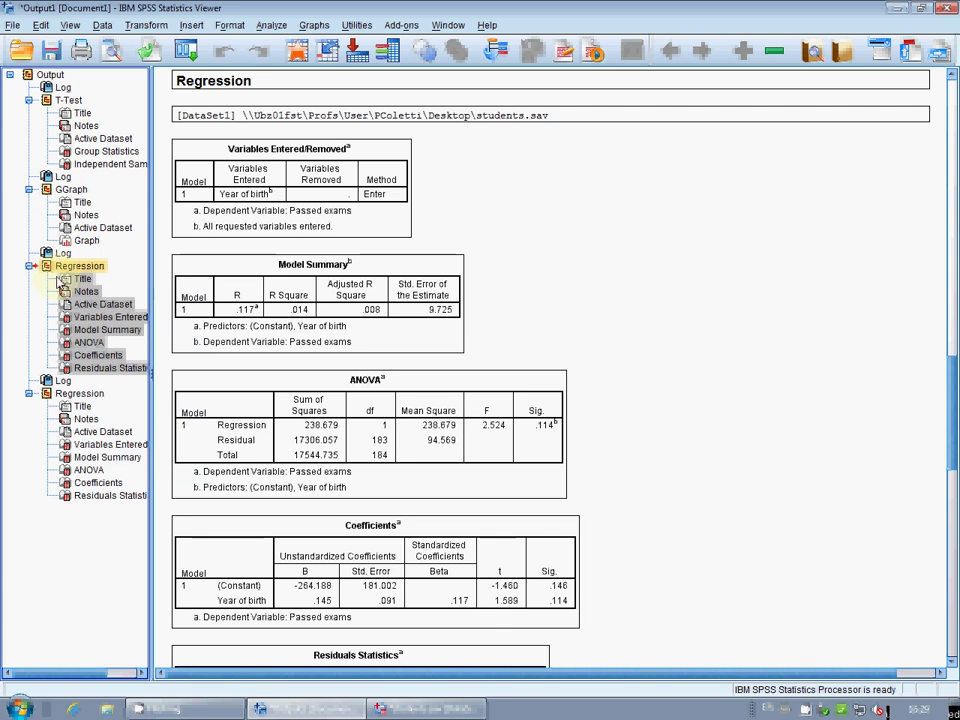
{"action": "key", "text": "Delete"}
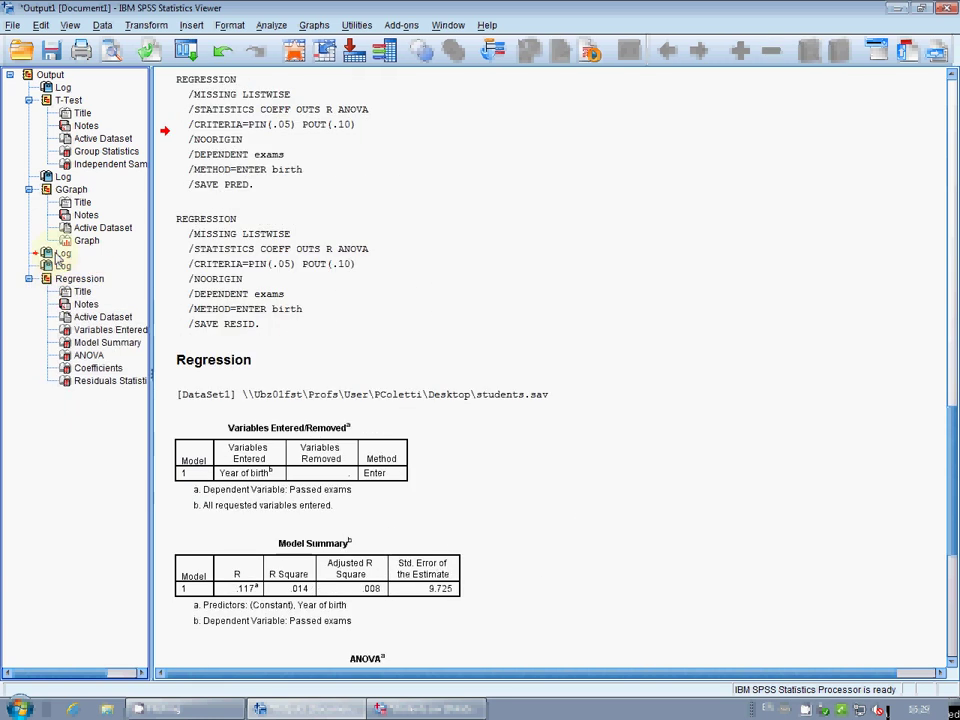
{"action": "right_click", "coordinate": [57, 258]}
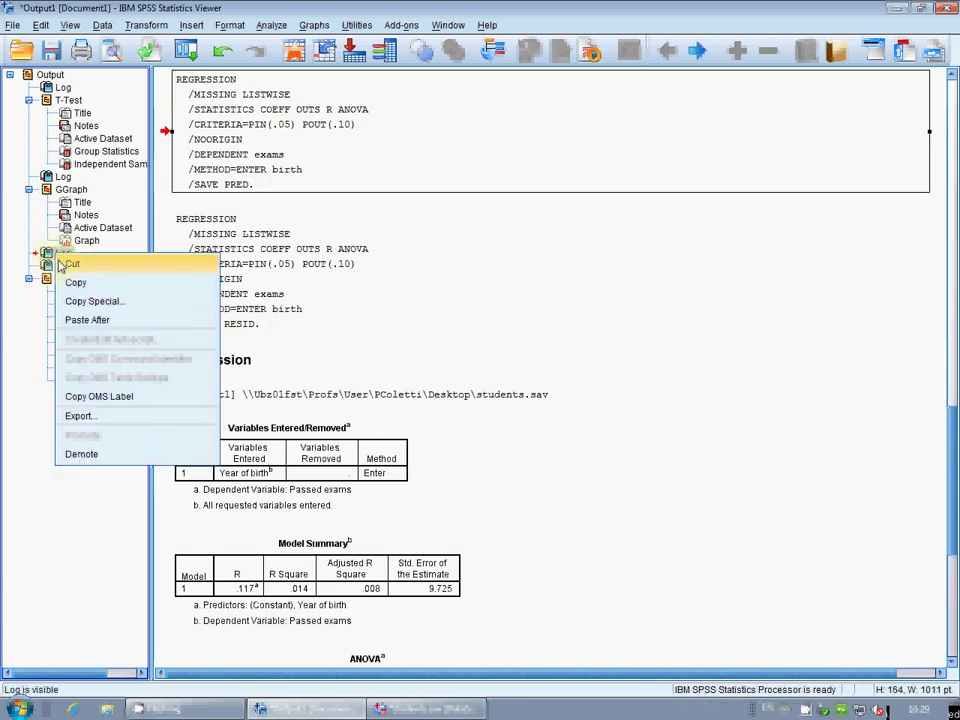
{"action": "left_click", "coordinate": [70, 263]}
Step: Switch to the students.sav data, remove the PRE_1 variable and save the data file
{"action": "left_click", "coordinate": [428, 710]}
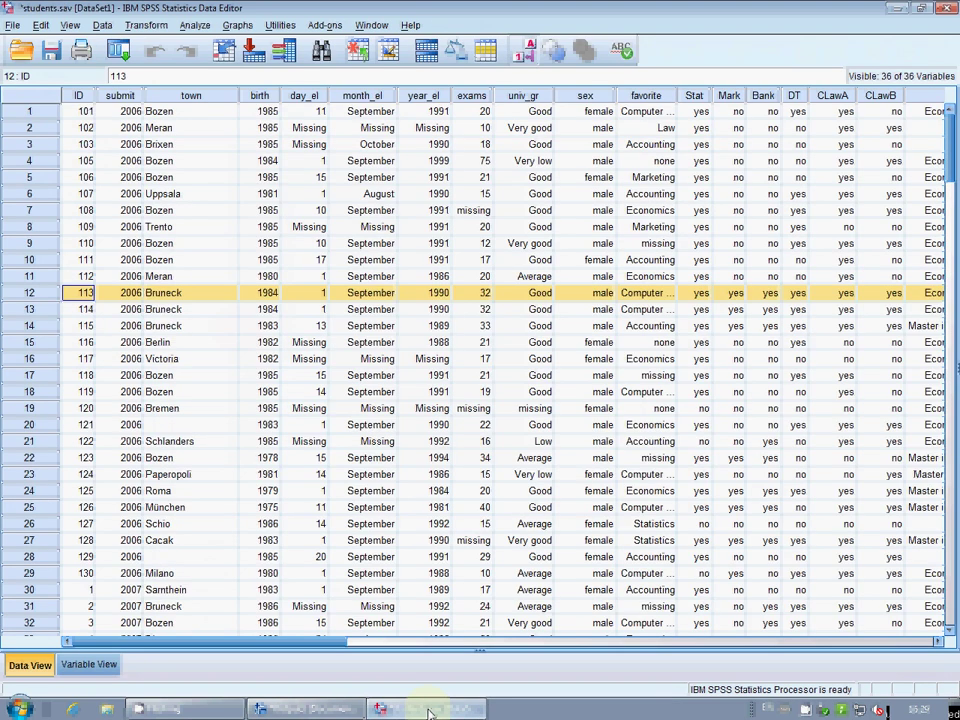
{"action": "left_click_drag", "start_coordinate": [290, 642], "coordinate": [864, 642]}
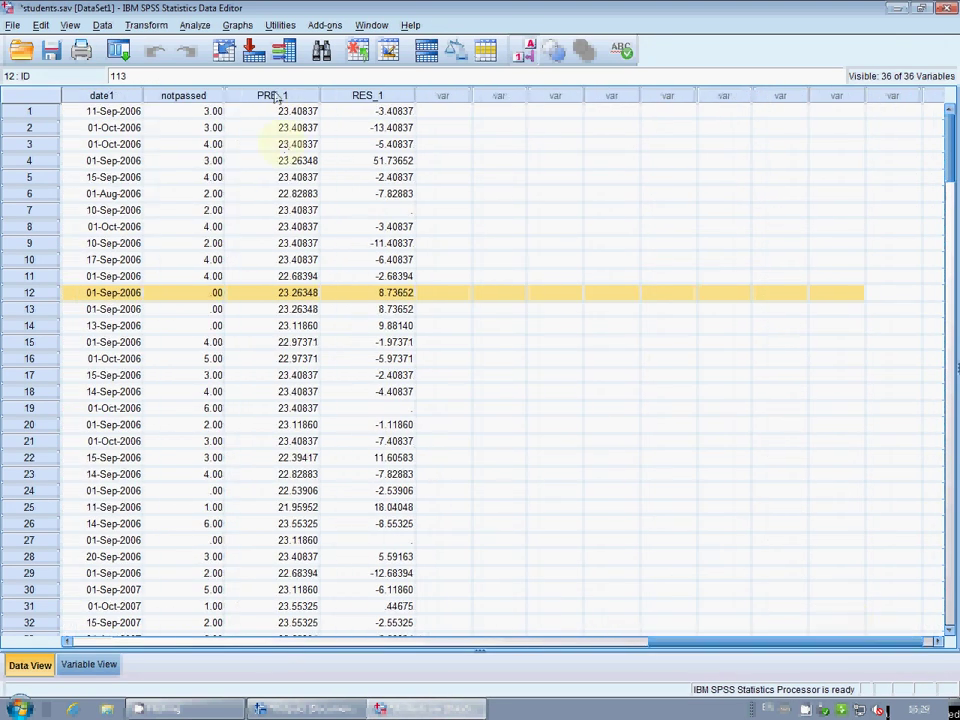
{"action": "left_click", "coordinate": [275, 95]}
{"action": "right_click", "coordinate": [272, 95]}
{"action": "left_click", "coordinate": [285, 104]}
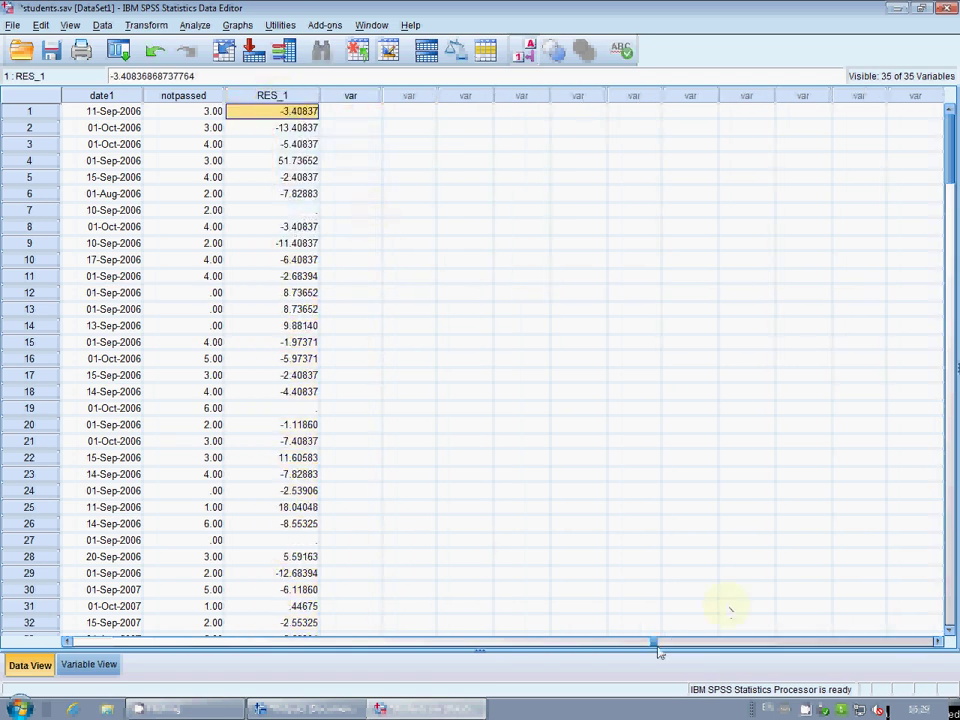
{"action": "left_click_drag", "start_coordinate": [656, 643], "coordinate": [70, 643]}
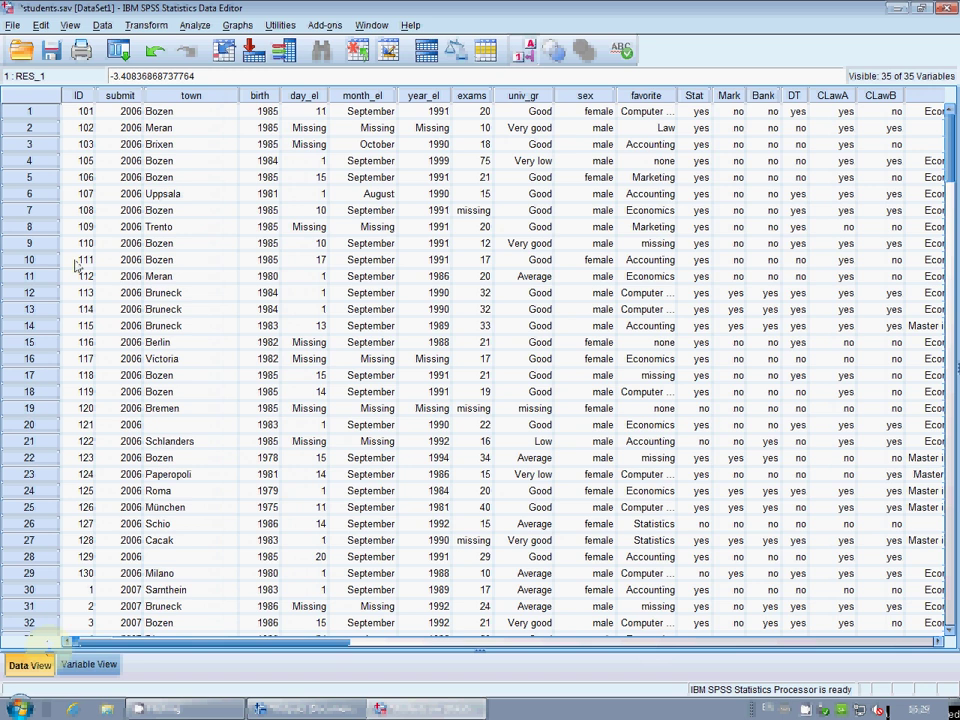
{"action": "left_click", "coordinate": [49, 53]}
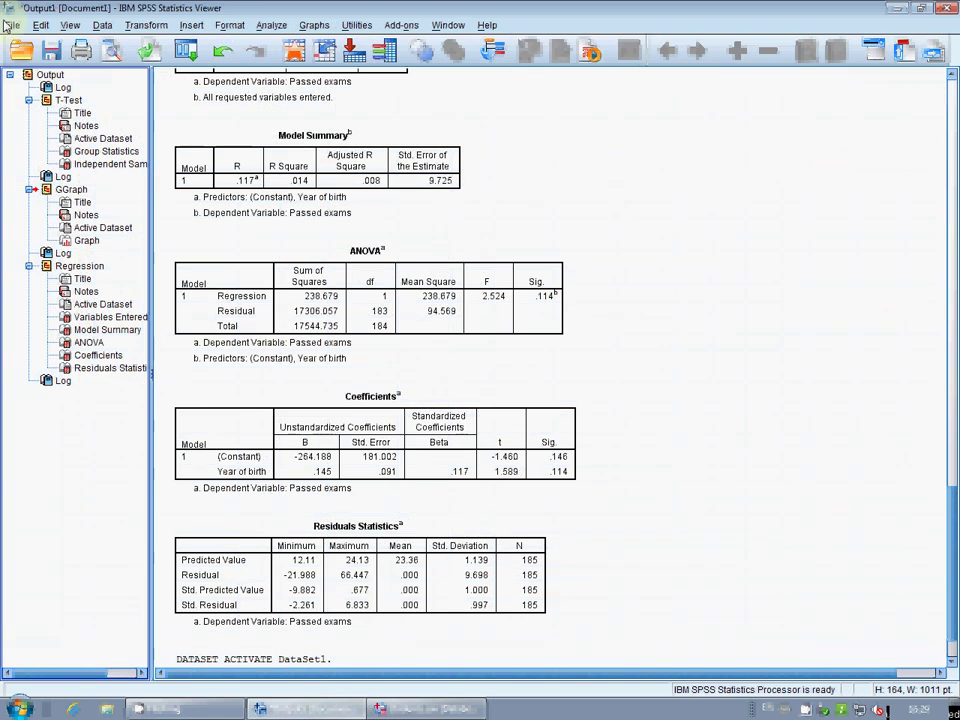
Step: Save the output document to the Desktop as a viewer file named students
{"action": "left_click", "coordinate": [7, 25]}
{"action": "left_click", "coordinate": [20, 149]}
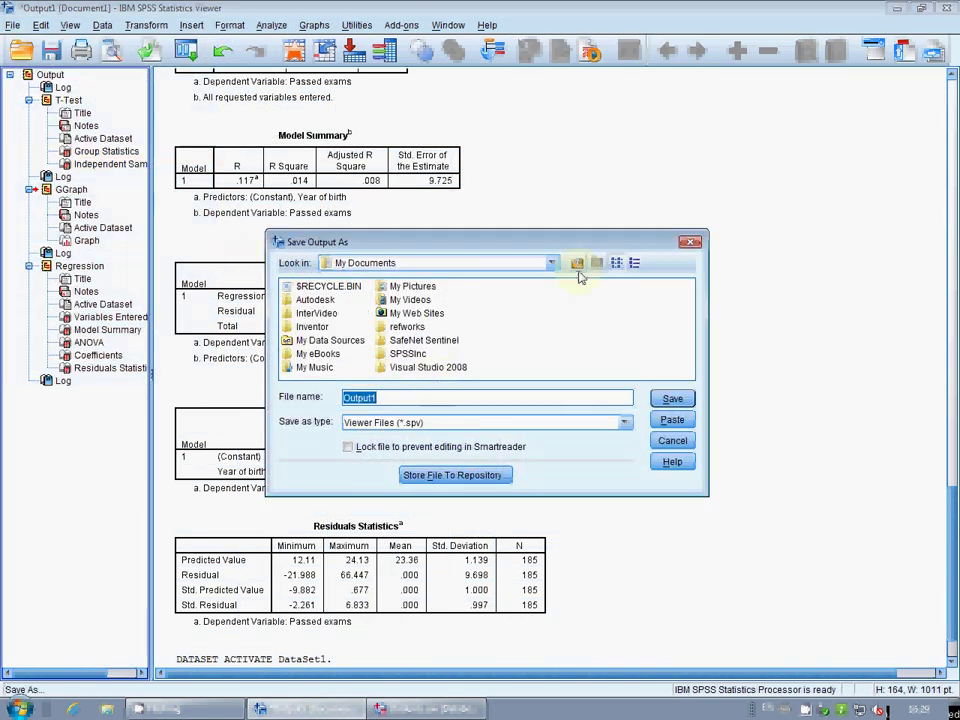
{"action": "left_click", "coordinate": [551, 263]}
{"action": "scroll", "coordinate": [553, 330], "scroll_direction": "up", "scroll_amount": 4}
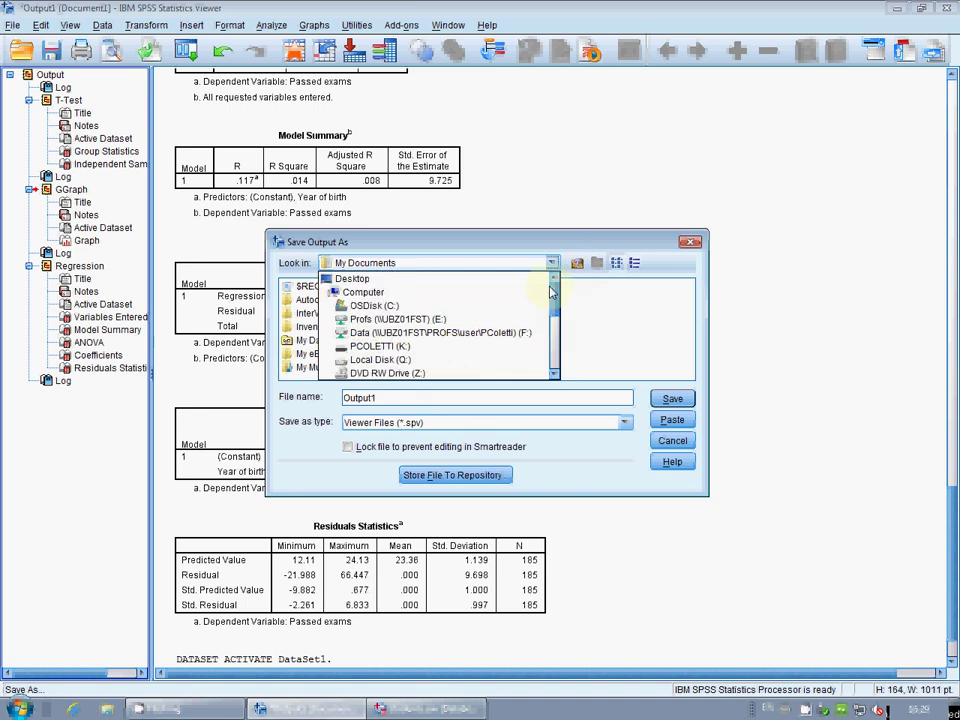
{"action": "left_click", "coordinate": [352, 278]}
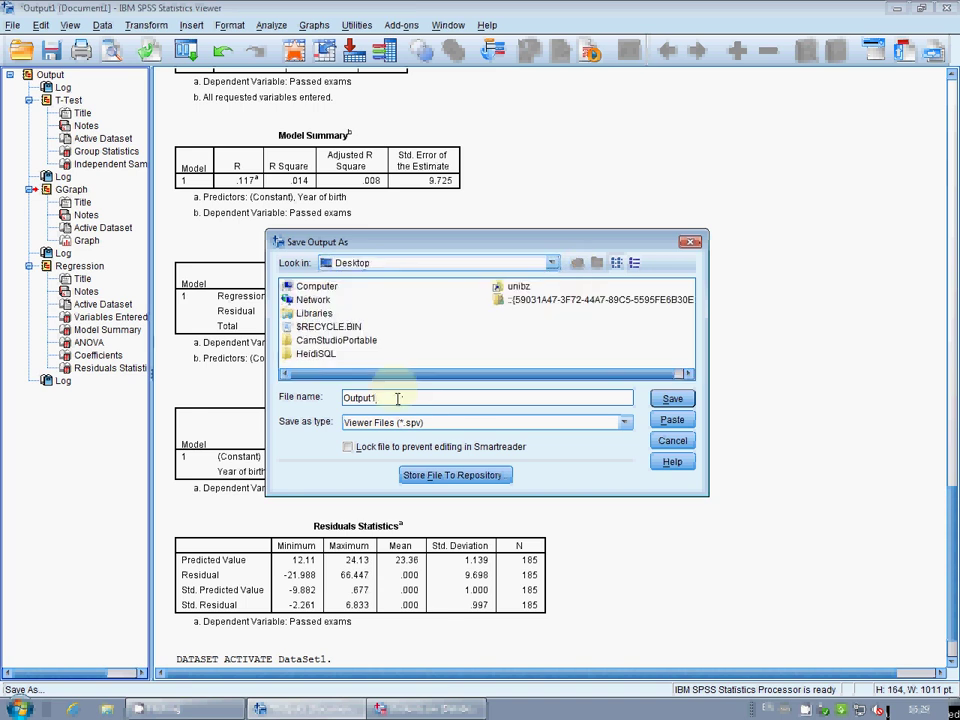
{"action": "double_click", "coordinate": [397, 398]}
{"action": "type", "text": "studen"}
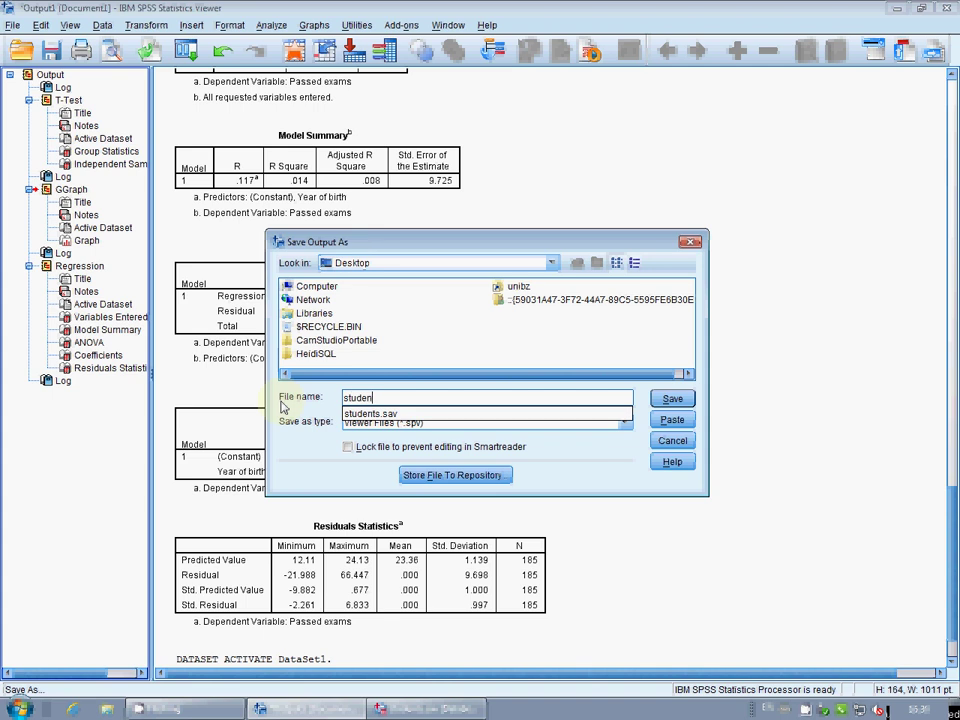
{"action": "type", "text": "ts"}
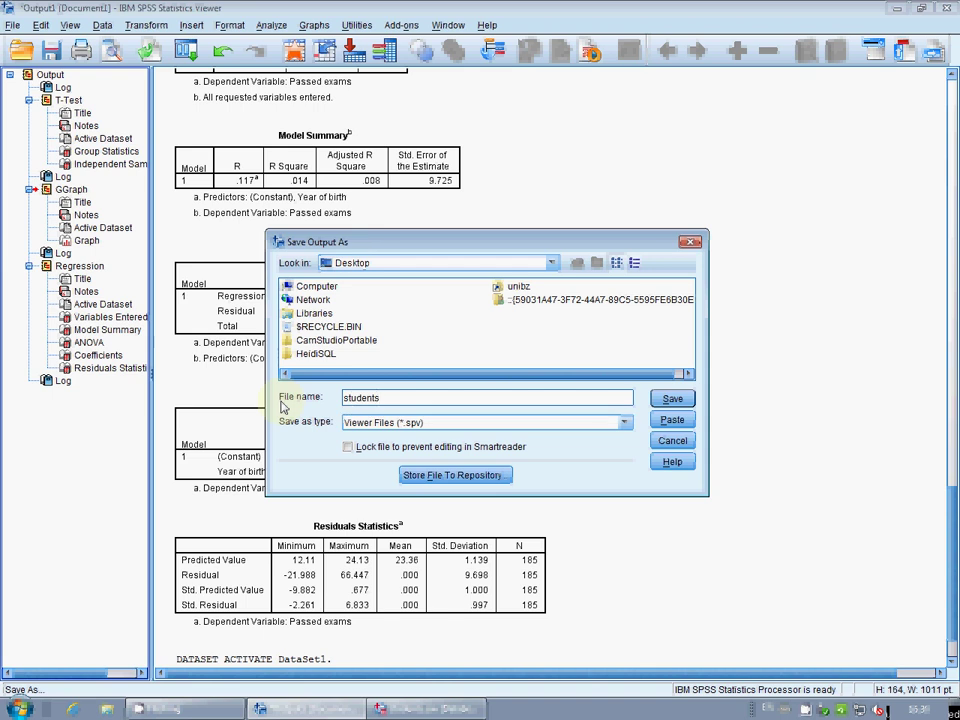
{"action": "left_click", "coordinate": [686, 400]}
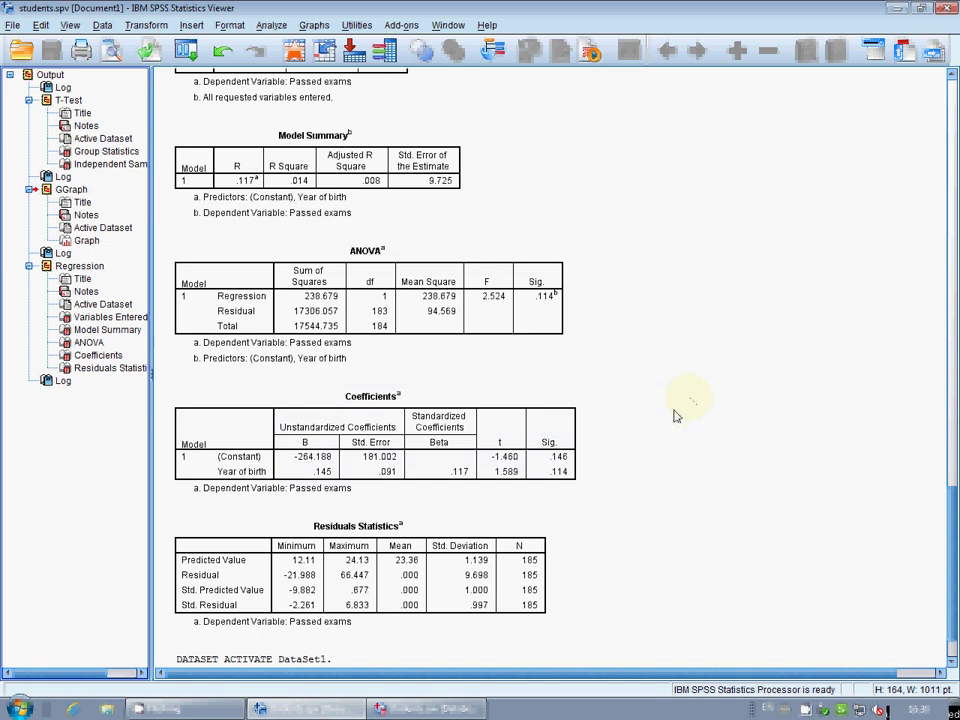
Step: Open the Chart Builder and show its variable list by variable names instead of labels
{"action": "left_click", "coordinate": [314, 26]}
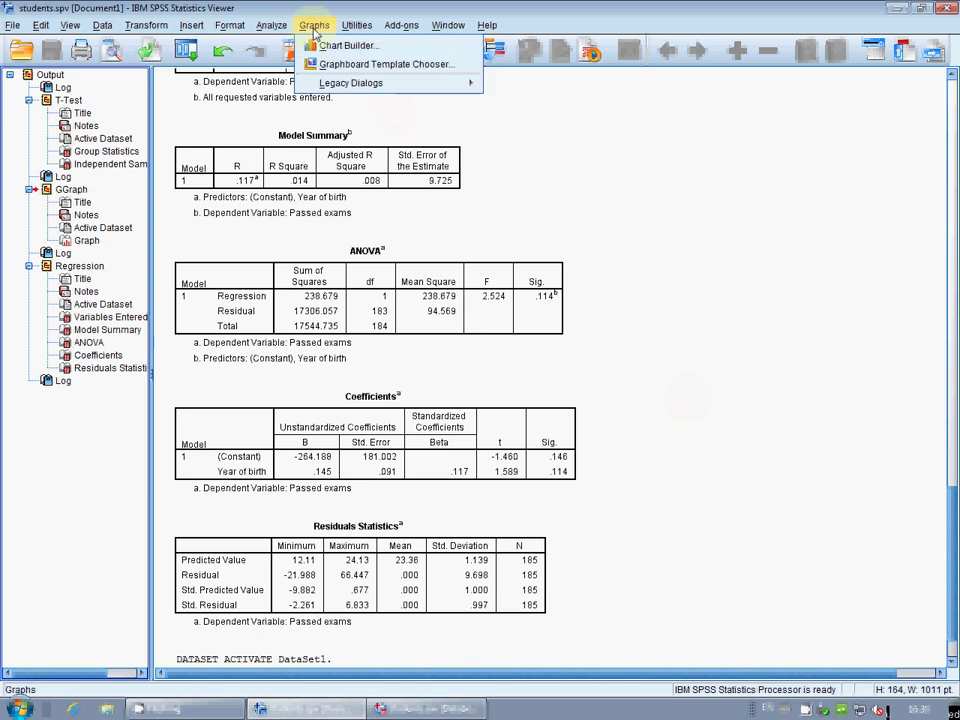
{"action": "left_click", "coordinate": [345, 45]}
{"action": "left_click", "coordinate": [434, 425]}
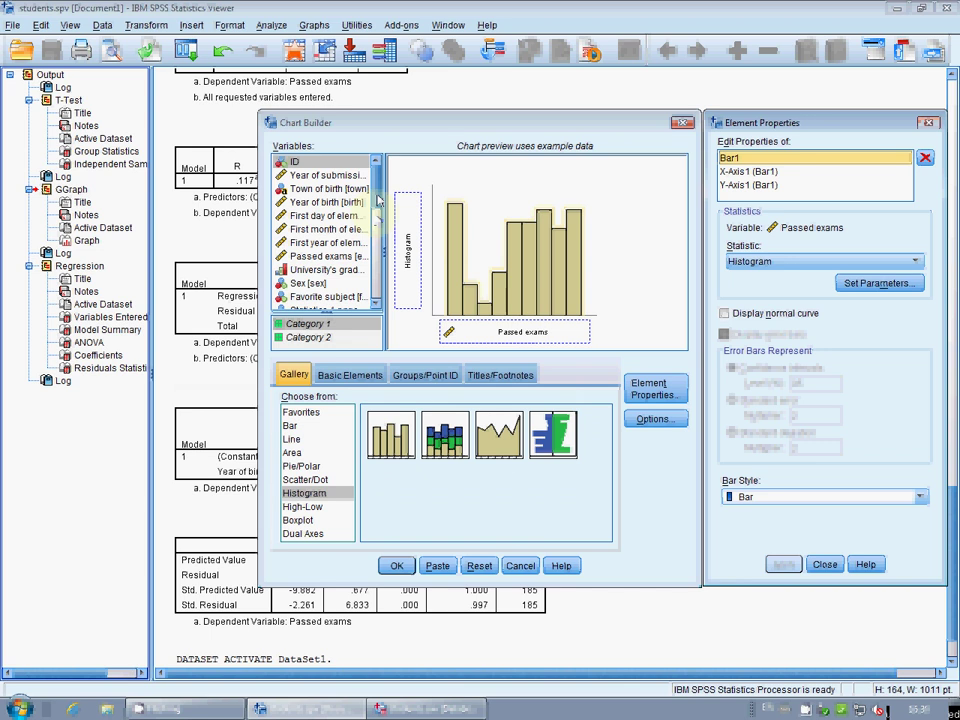
{"action": "scroll", "coordinate": [375, 200], "scroll_direction": "down", "scroll_amount": 3}
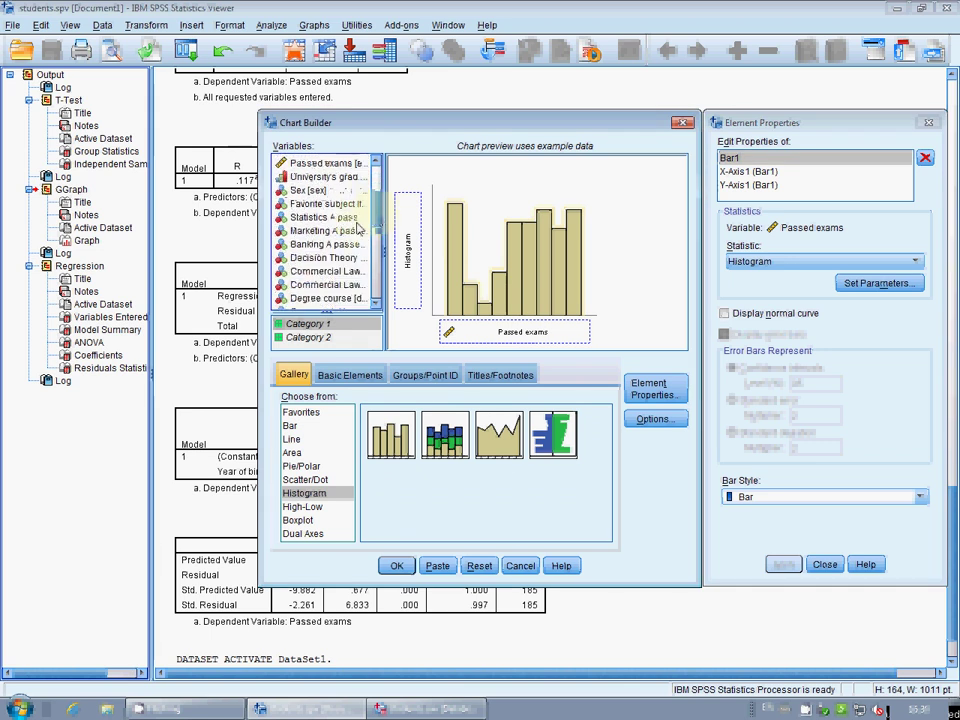
{"action": "right_click", "coordinate": [282, 234]}
{"action": "left_click", "coordinate": [340, 248]}
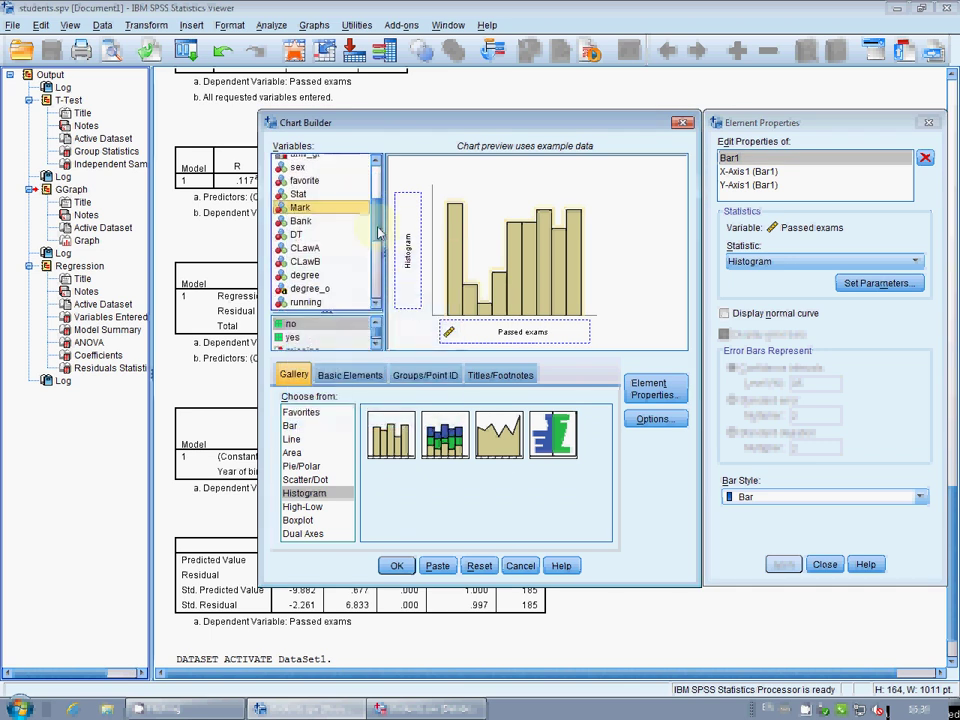
Step: Create a pie chart of counts sliced by the mates variable
{"action": "scroll", "coordinate": [378, 232], "scroll_direction": "down", "scroll_amount": 3}
{"action": "scroll", "coordinate": [330, 260], "scroll_direction": "down", "scroll_amount": 2}
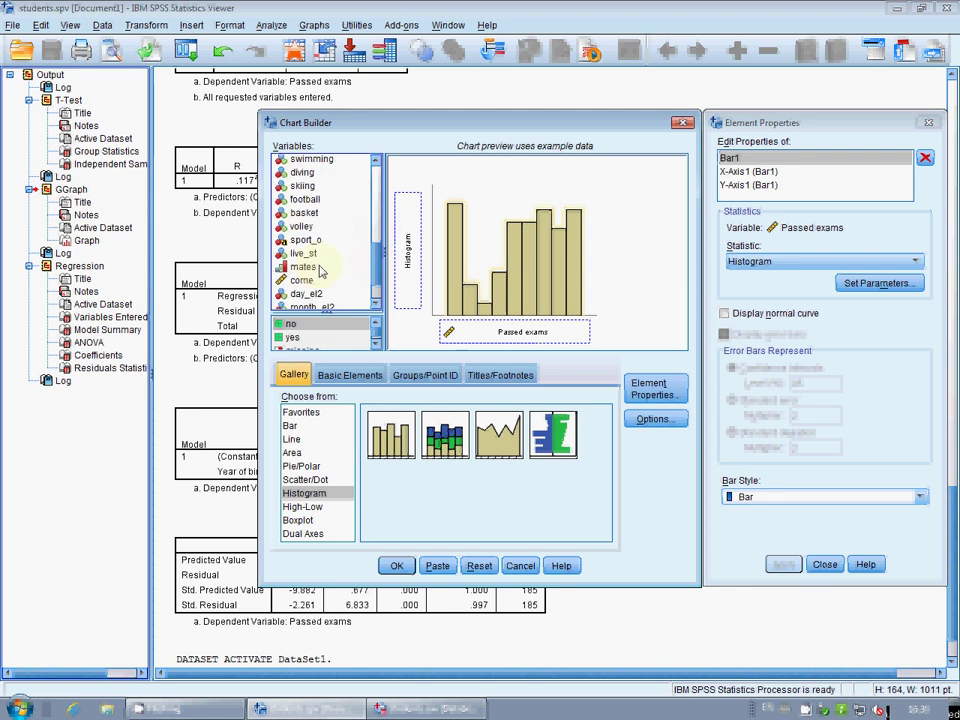
{"action": "left_click", "coordinate": [315, 268]}
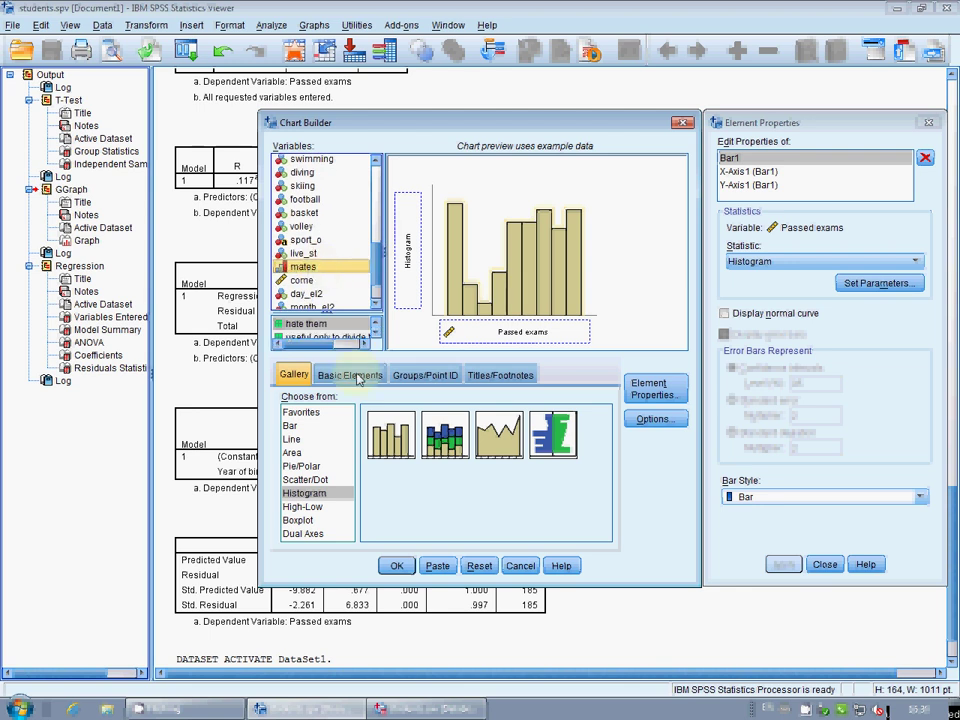
{"action": "left_click", "coordinate": [301, 466]}
{"action": "double_click", "coordinate": [404, 452]}
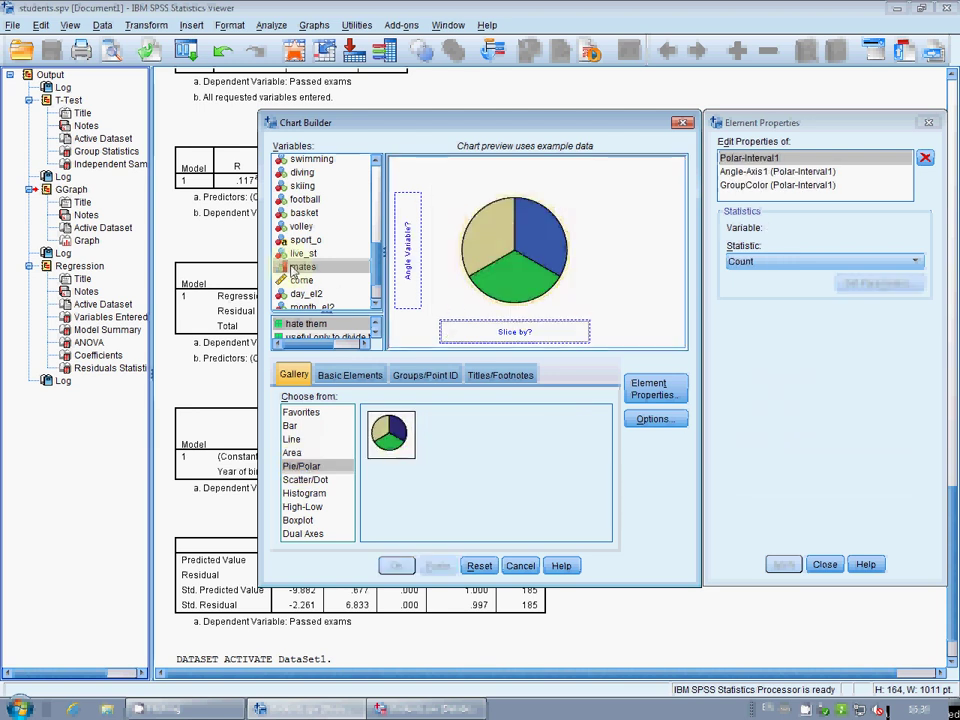
{"action": "left_click_drag", "start_coordinate": [303, 267], "coordinate": [503, 337]}
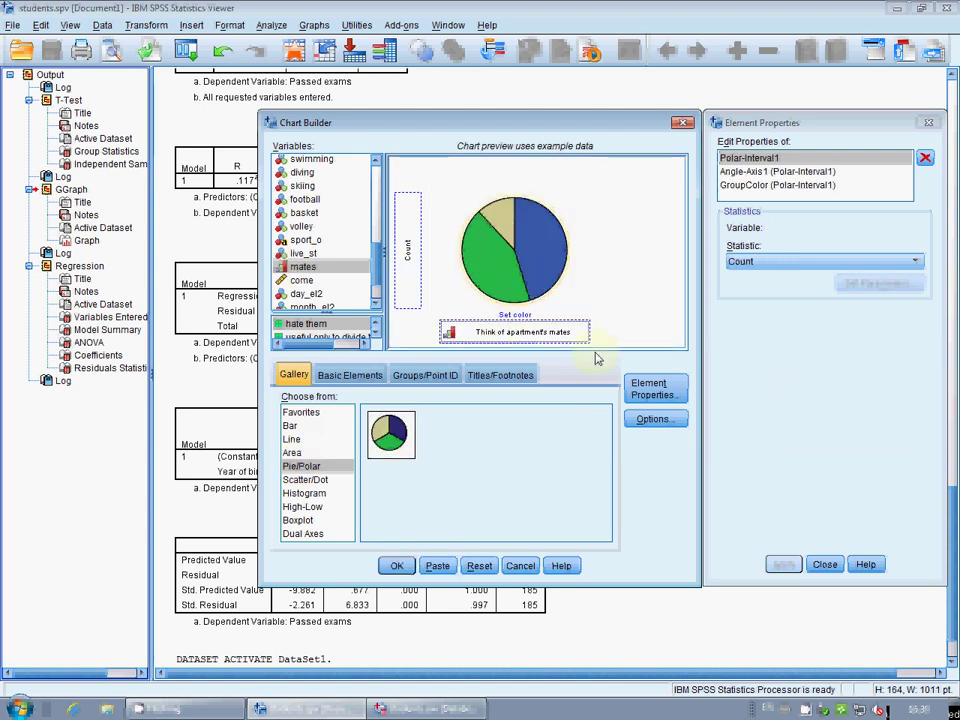
{"action": "left_click", "coordinate": [396, 565]}
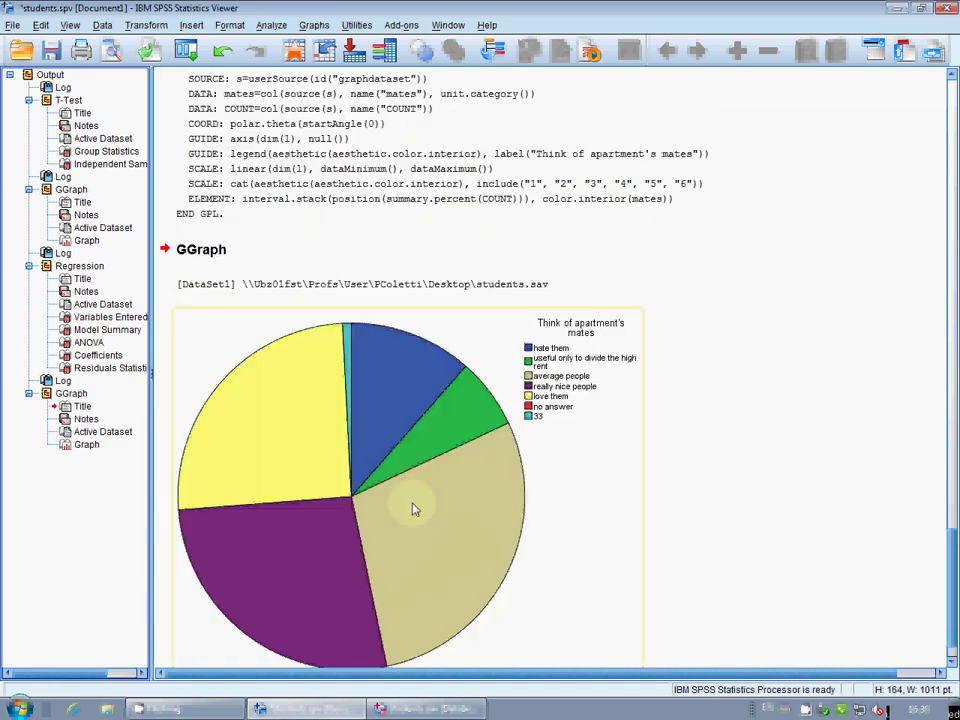
Step: Open the new pie chart in the Chart Editor and show the fill and border properties of its slices
{"action": "left_click", "coordinate": [393, 384]}
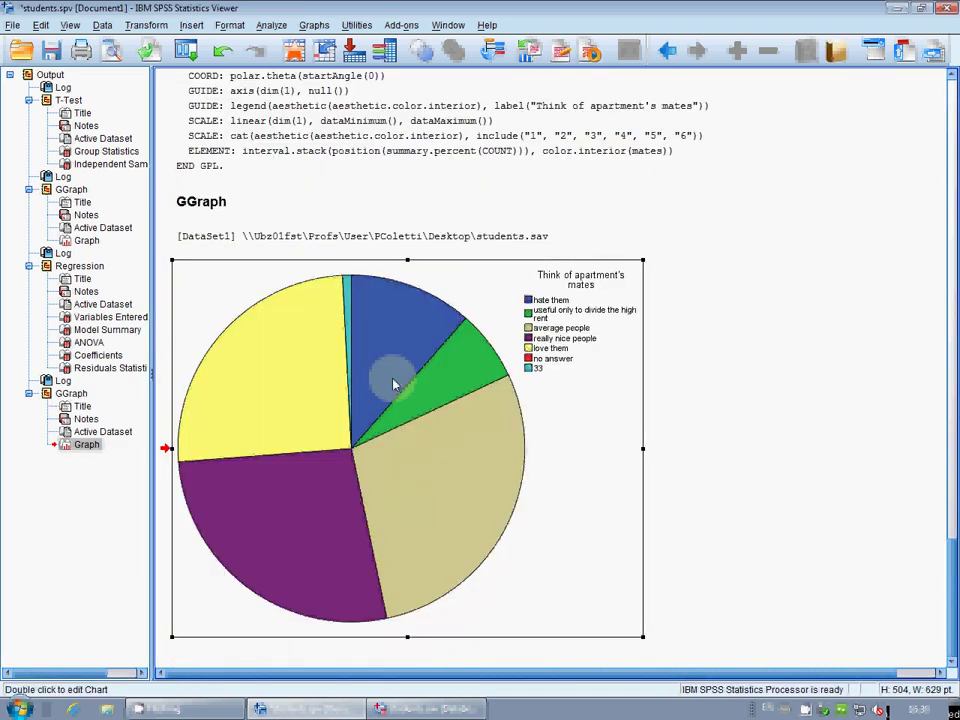
{"action": "double_click", "coordinate": [394, 358]}
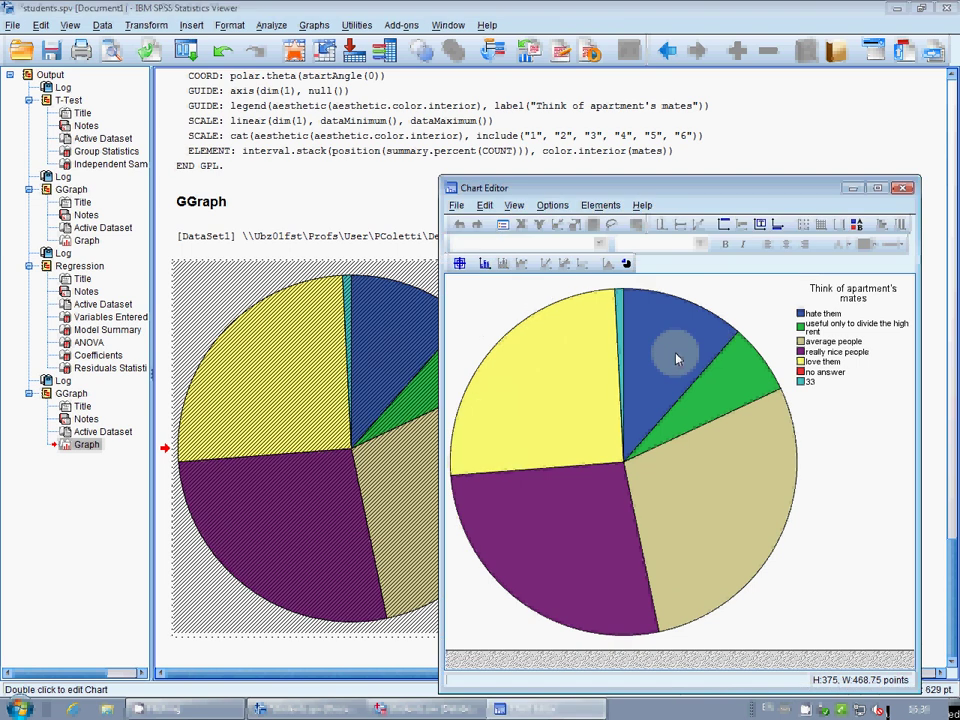
{"action": "double_click", "coordinate": [676, 360]}
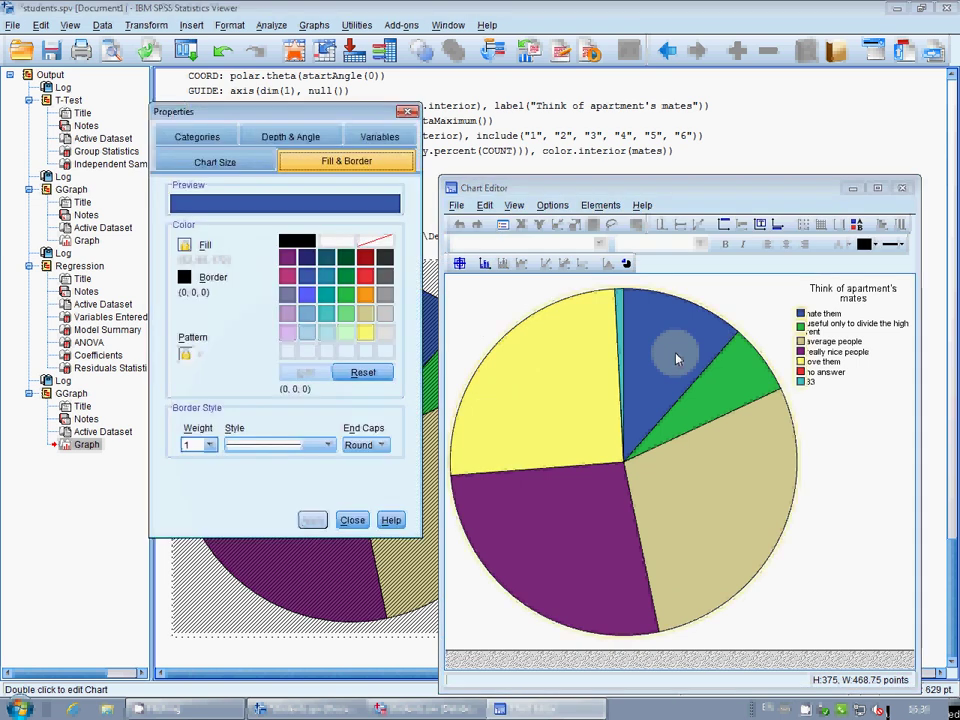
Step: Try an orange (248, 152, 29) border on all pie slices and undo it
{"action": "left_click", "coordinate": [365, 295]}
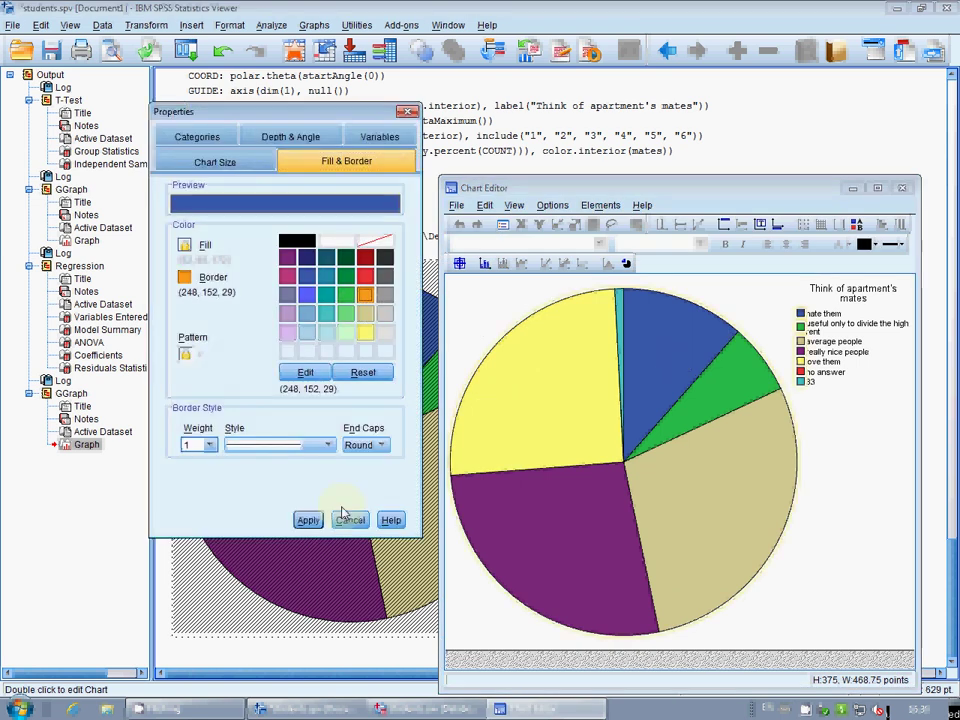
{"action": "left_click", "coordinate": [308, 520]}
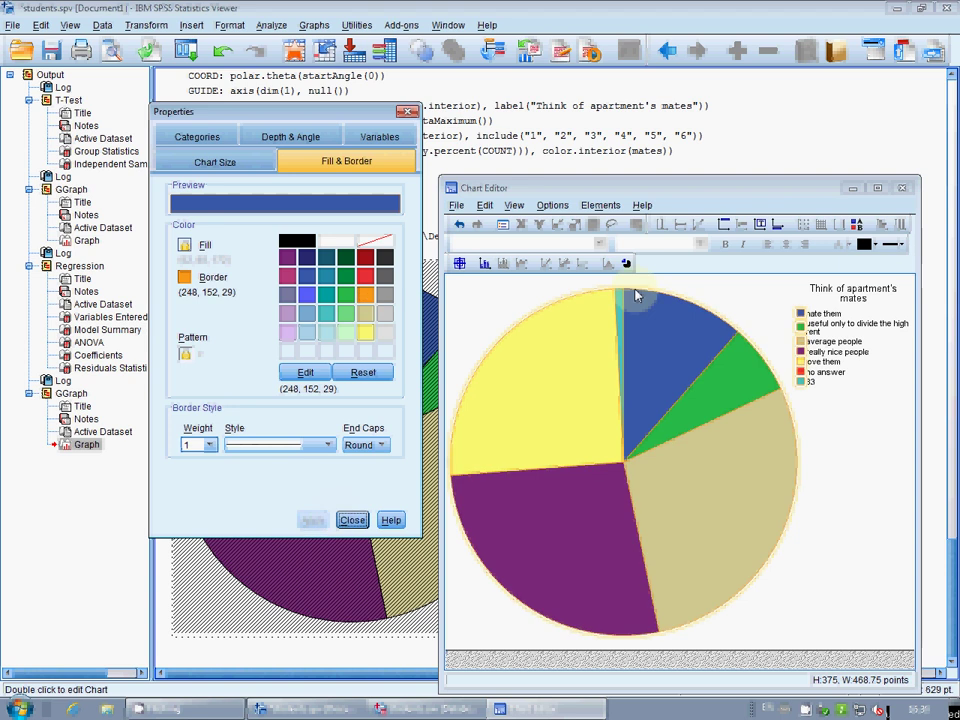
{"action": "left_click", "coordinate": [485, 207]}
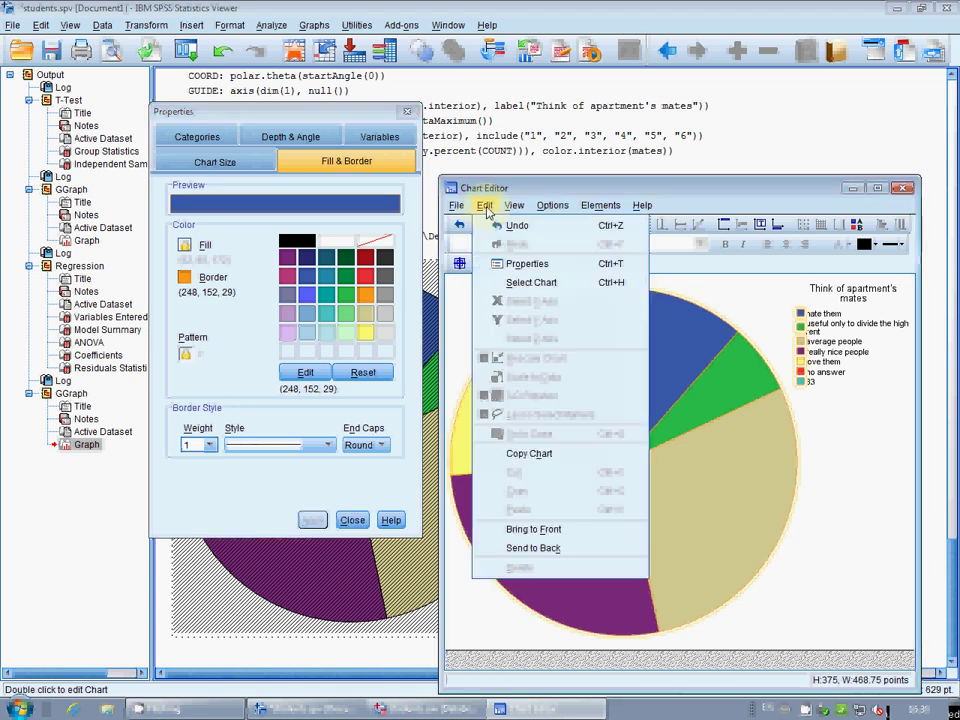
{"action": "left_click", "coordinate": [517, 225]}
Step: Select only the "hate them" slice and fill it with orange (248, 152, 29)
{"action": "left_click", "coordinate": [686, 362]}
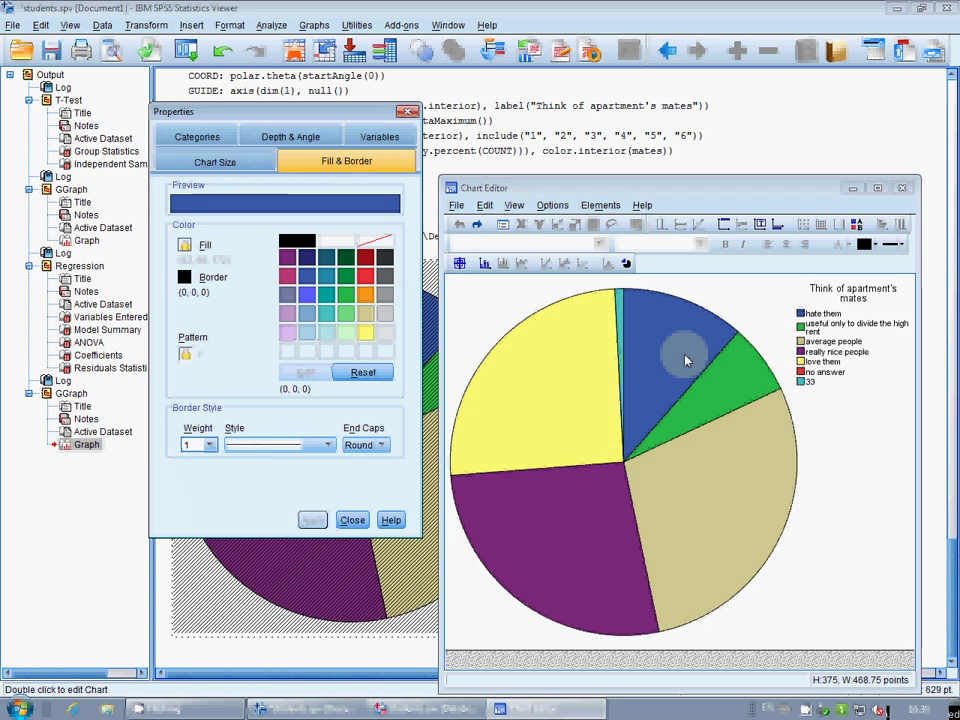
{"action": "left_click", "coordinate": [668, 358]}
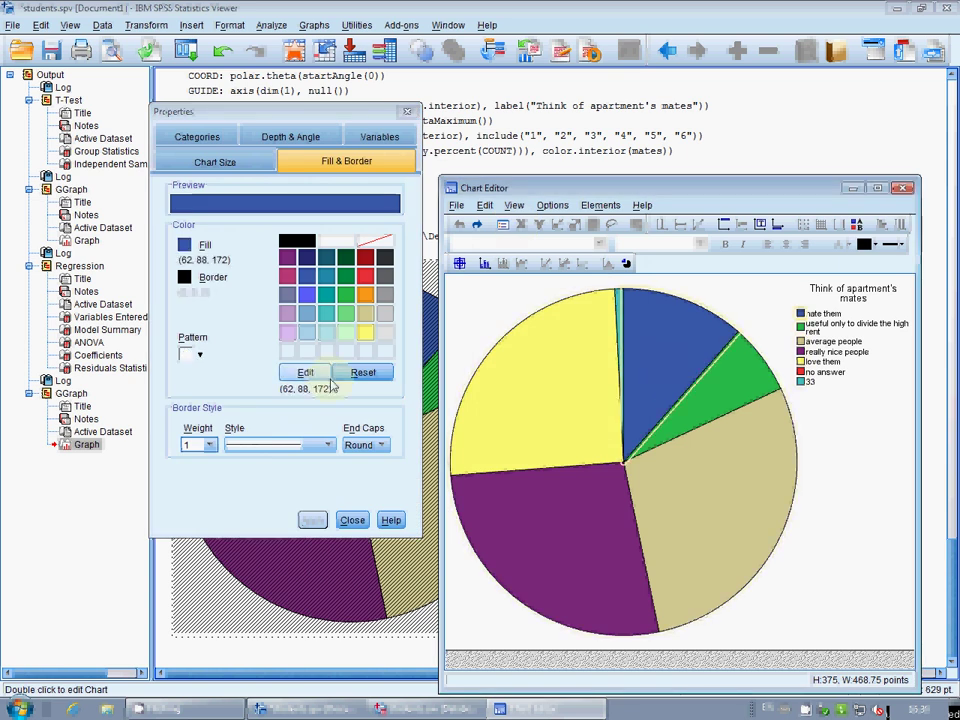
{"action": "left_click", "coordinate": [364, 298]}
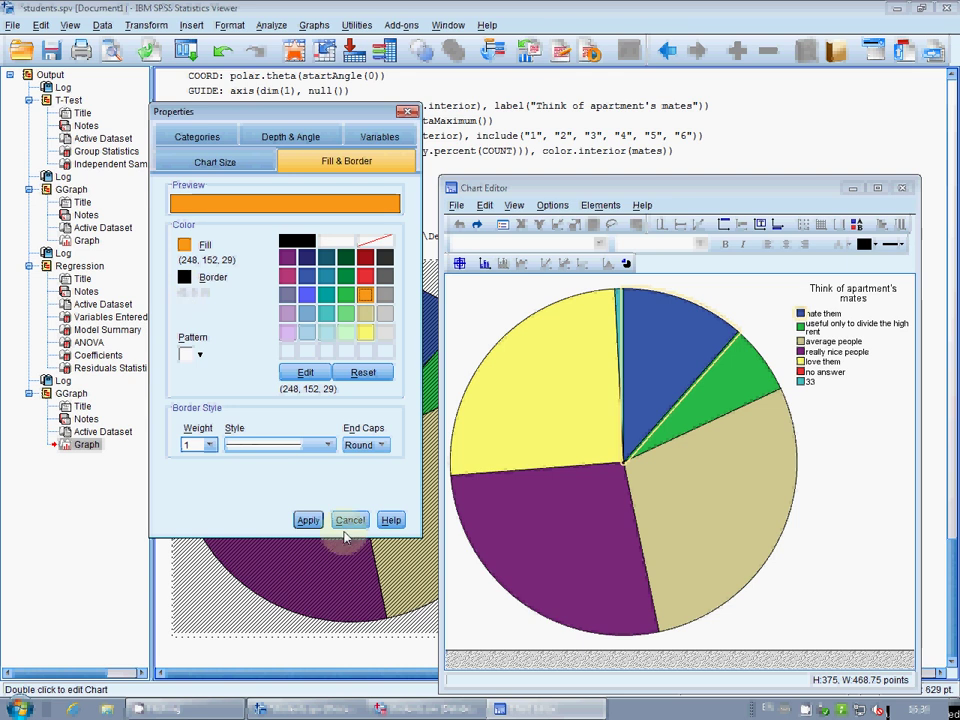
{"action": "left_click", "coordinate": [312, 522]}
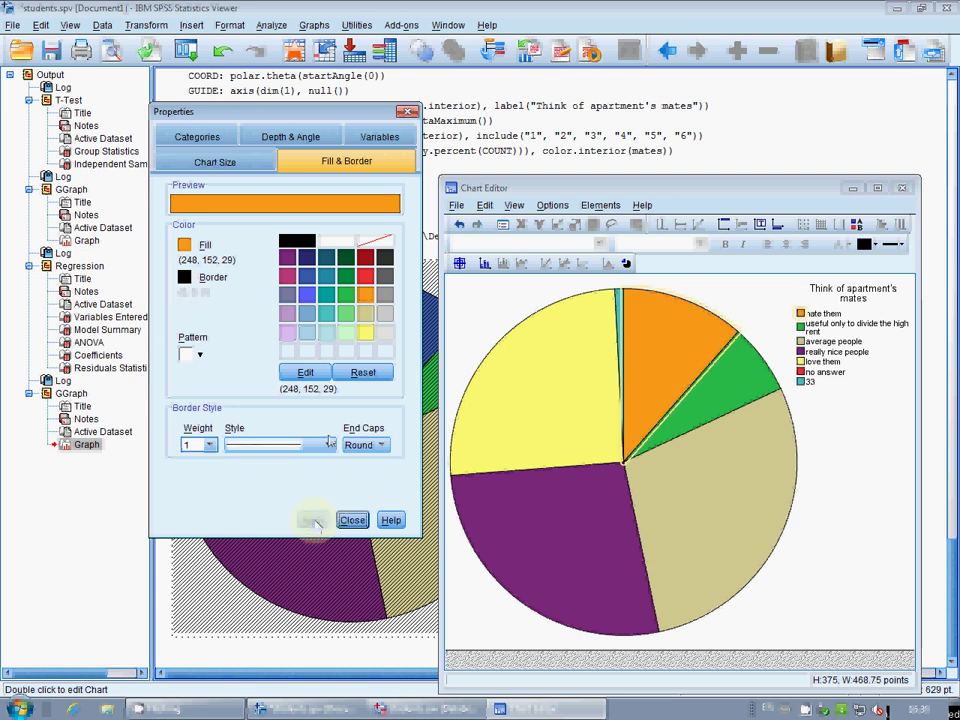
Step: Apply a small black cross-and-dot pattern to the "hate them" slice and close the Chart Editor to update the output
{"action": "left_click", "coordinate": [195, 355]}
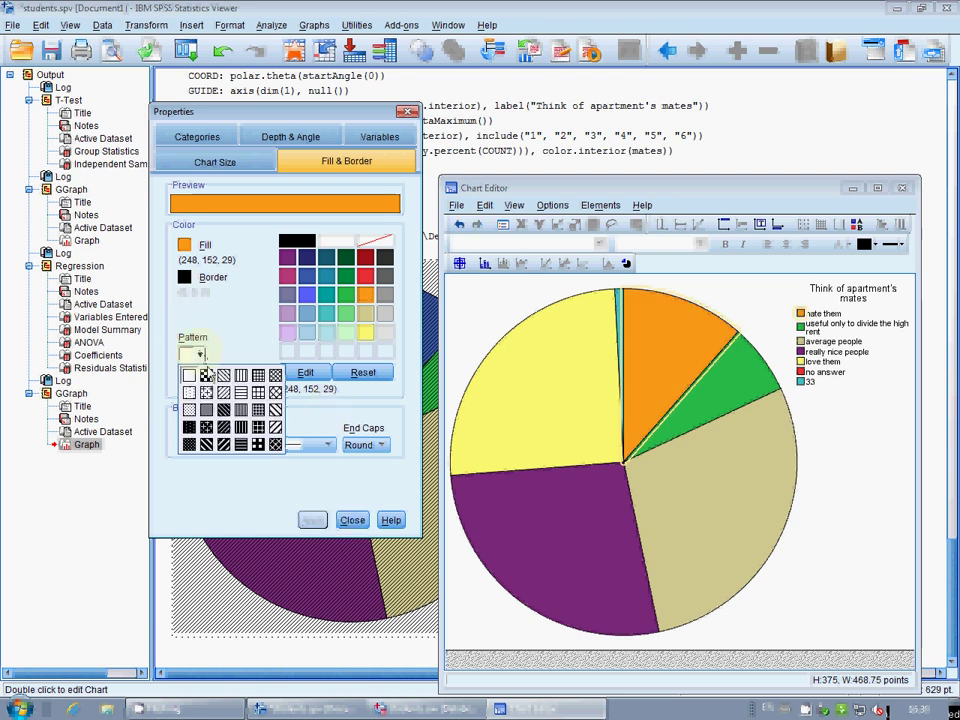
{"action": "left_click", "coordinate": [206, 375]}
{"action": "left_click", "coordinate": [310, 521]}
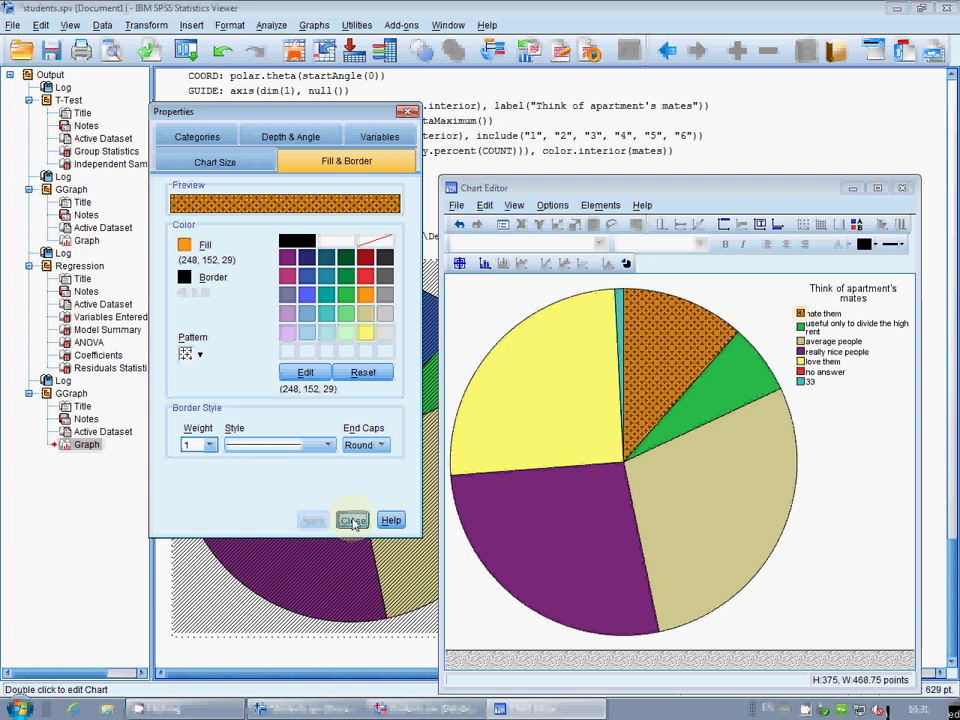
{"action": "left_click", "coordinate": [352, 521]}
{"action": "left_click", "coordinate": [456, 205]}
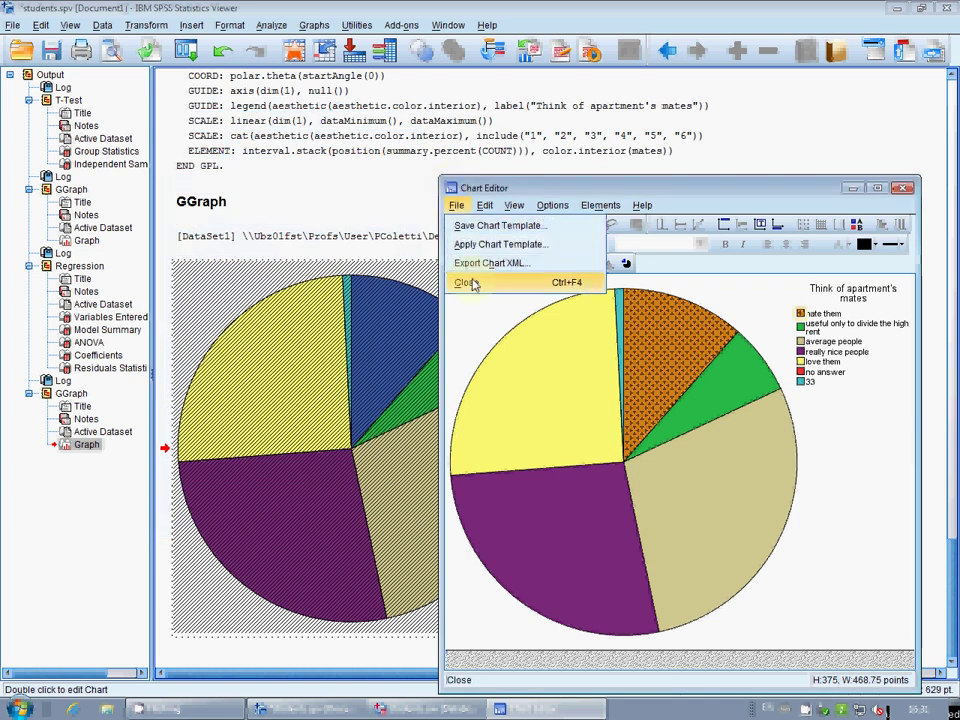
{"action": "left_click", "coordinate": [474, 284]}
{"action": "scroll", "coordinate": [628, 392], "scroll_direction": "down", "scroll_amount": 3}
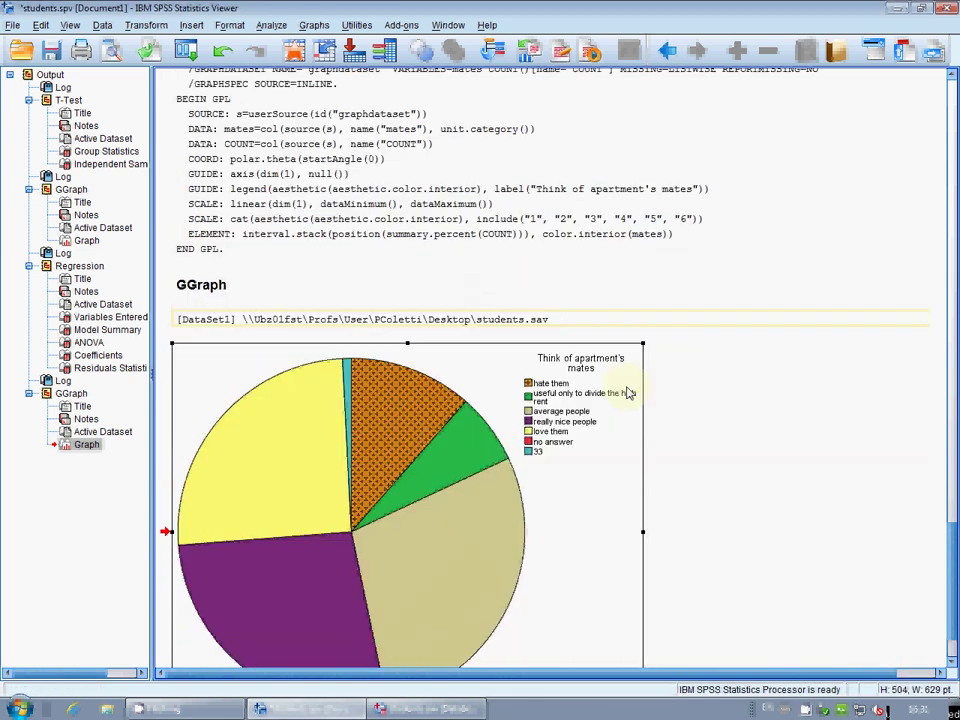
{"action": "scroll", "coordinate": [628, 392], "scroll_direction": "down", "scroll_amount": 1}
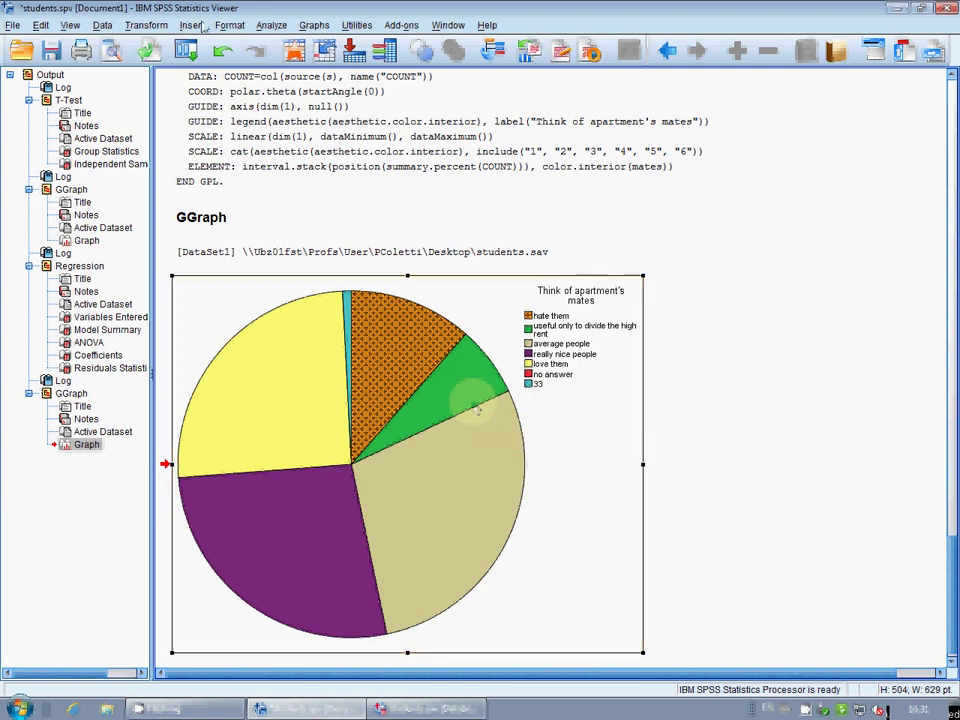
Step: Weight the cases by Passed exams as the frequency variable
{"action": "left_click", "coordinate": [265, 25]}
{"action": "mouse_move", "coordinate": [102, 25]}
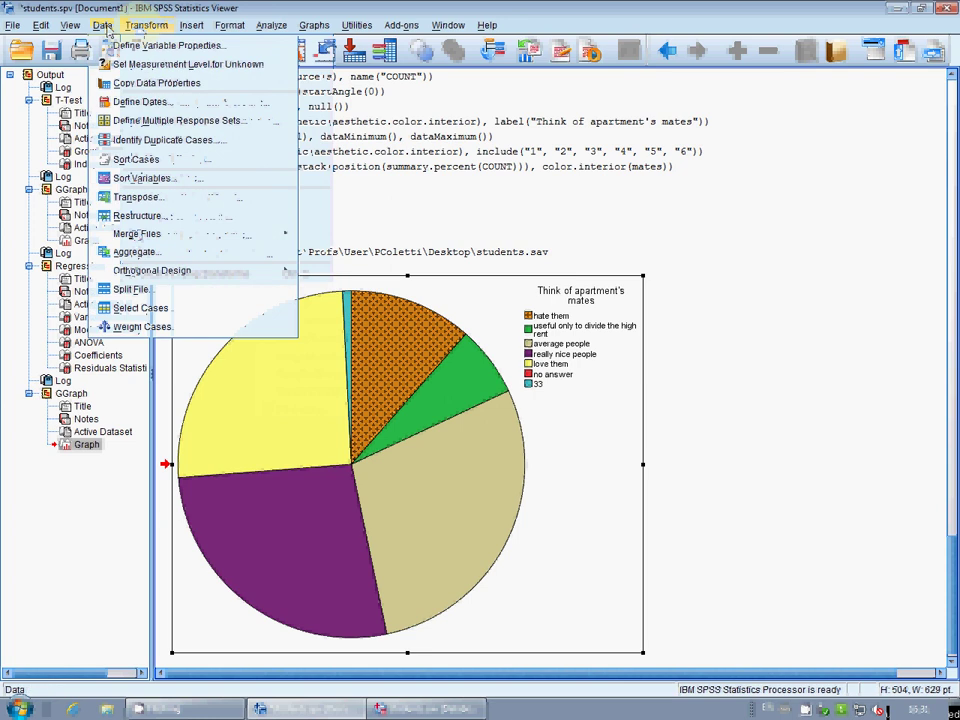
{"action": "left_click", "coordinate": [145, 327]}
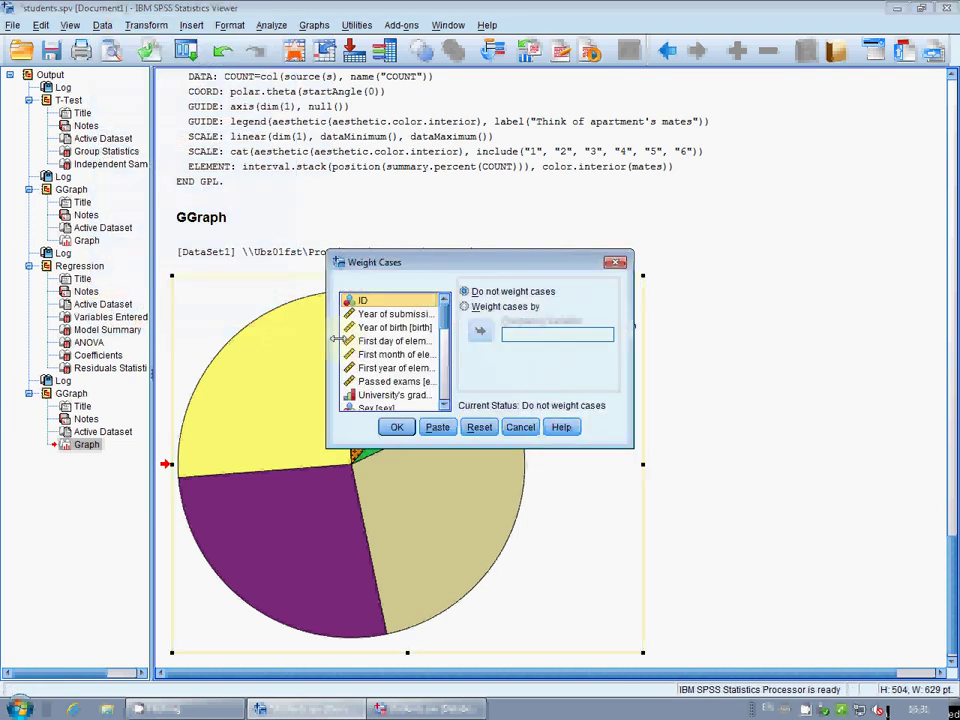
{"action": "left_click", "coordinate": [395, 381]}
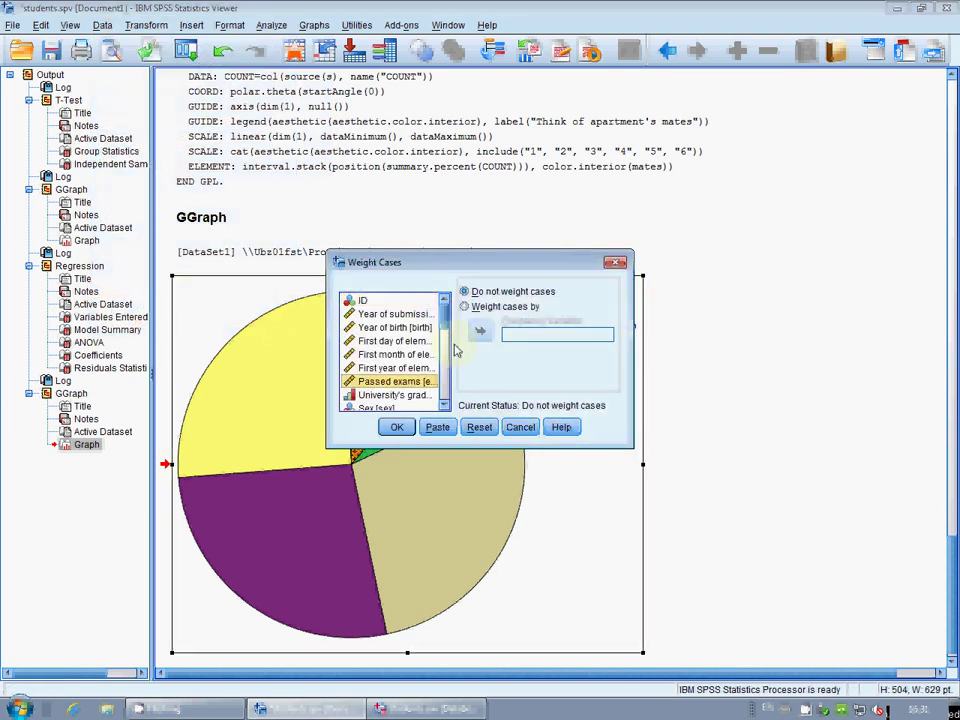
{"action": "left_click", "coordinate": [481, 332]}
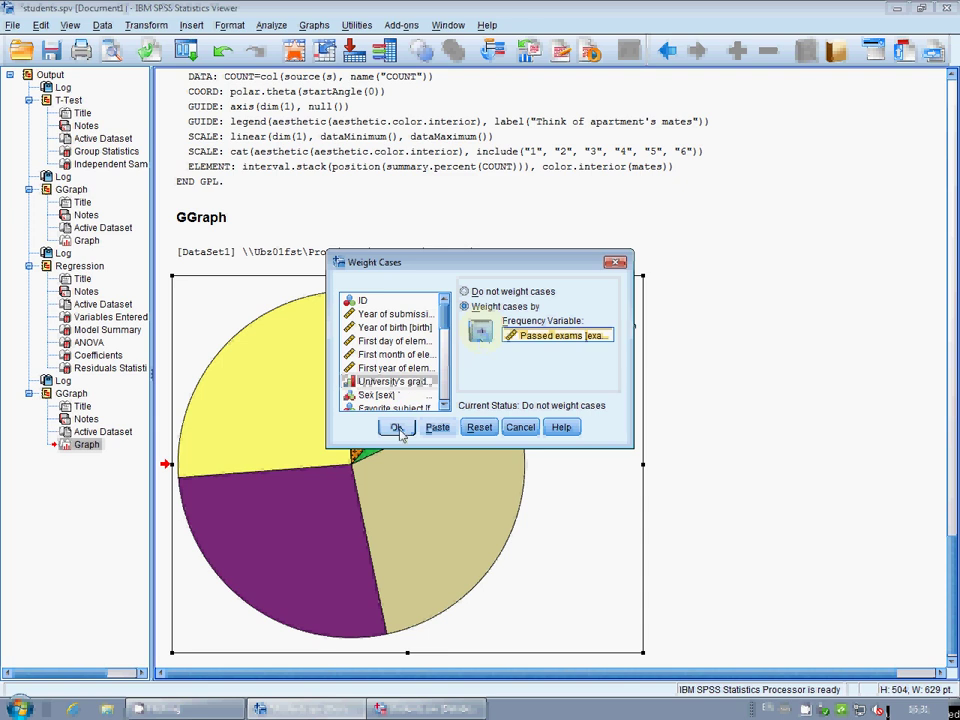
{"action": "left_click", "coordinate": [397, 428]}
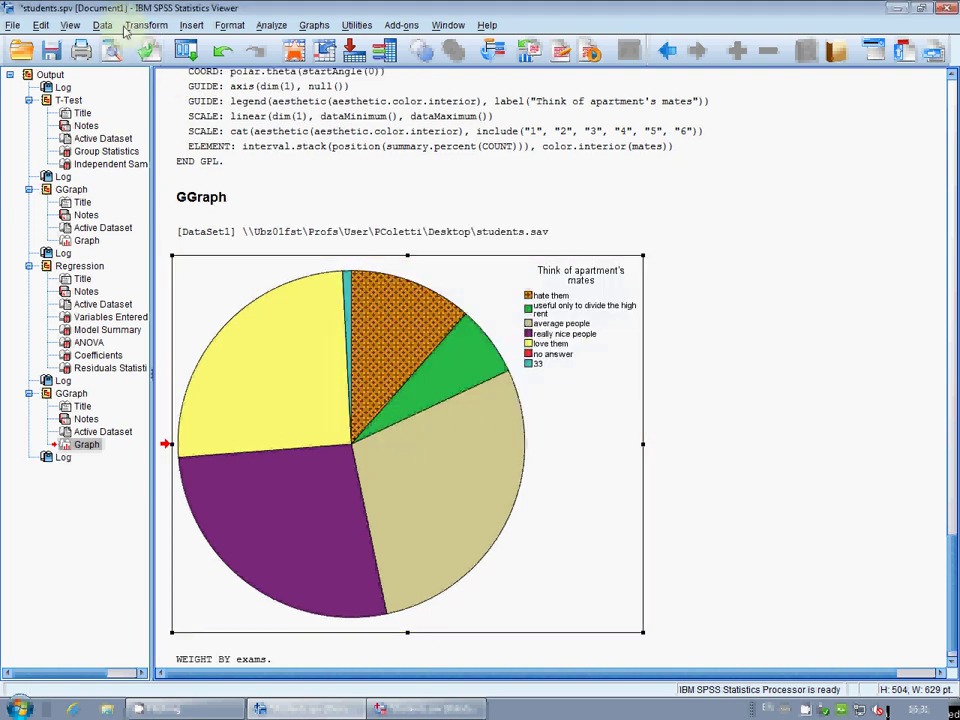
Step: Run a Frequencies analysis with a frequency table for univ_gr, listing the variables by name
{"action": "left_click", "coordinate": [281, 30]}
{"action": "mouse_move", "coordinate": [302, 67]}
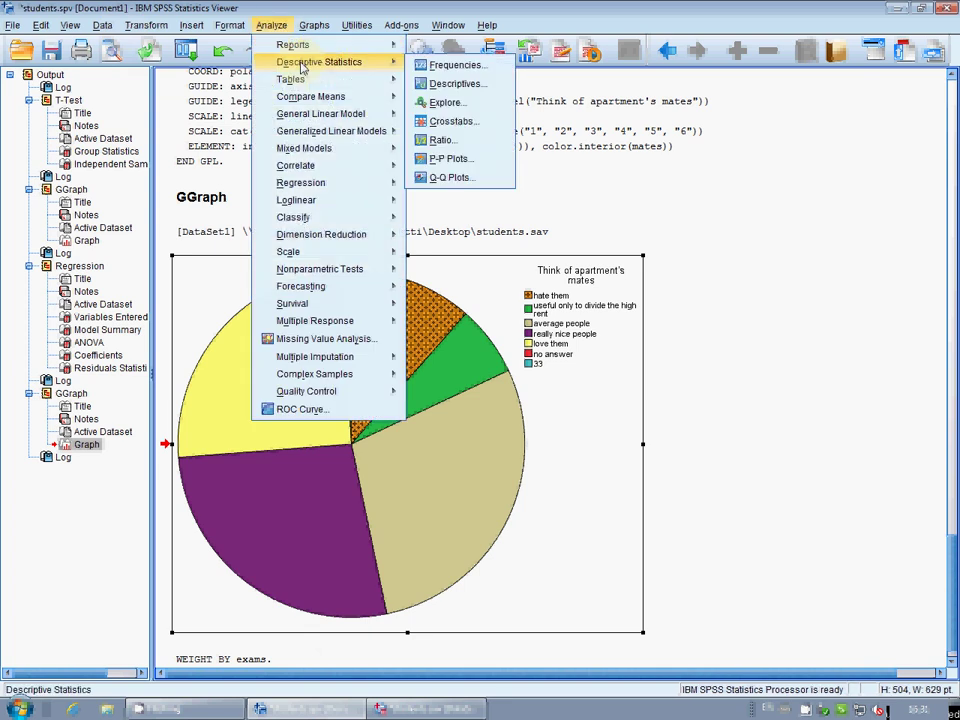
{"action": "left_click", "coordinate": [440, 65]}
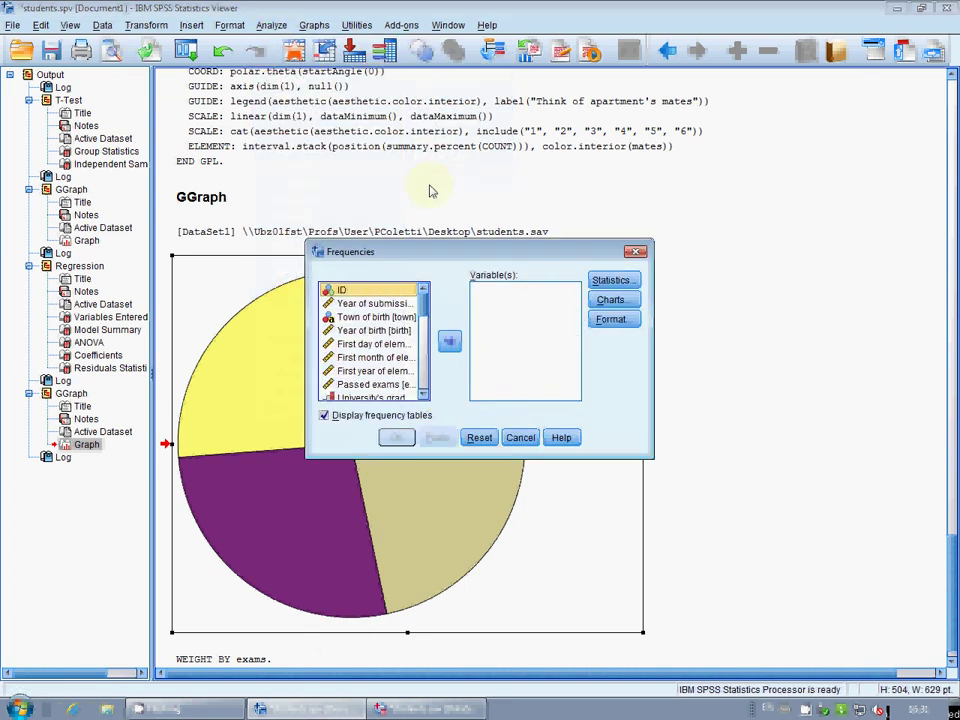
{"action": "right_click", "coordinate": [380, 333]}
{"action": "left_click", "coordinate": [400, 348]}
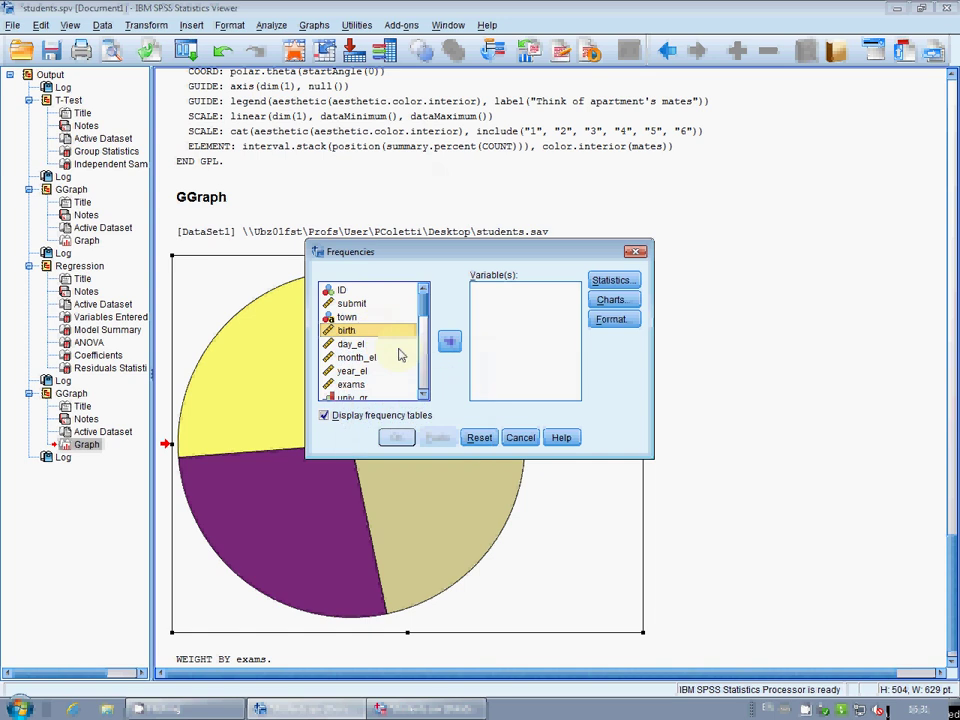
{"action": "scroll", "coordinate": [367, 357], "scroll_direction": "down", "scroll_amount": 1}
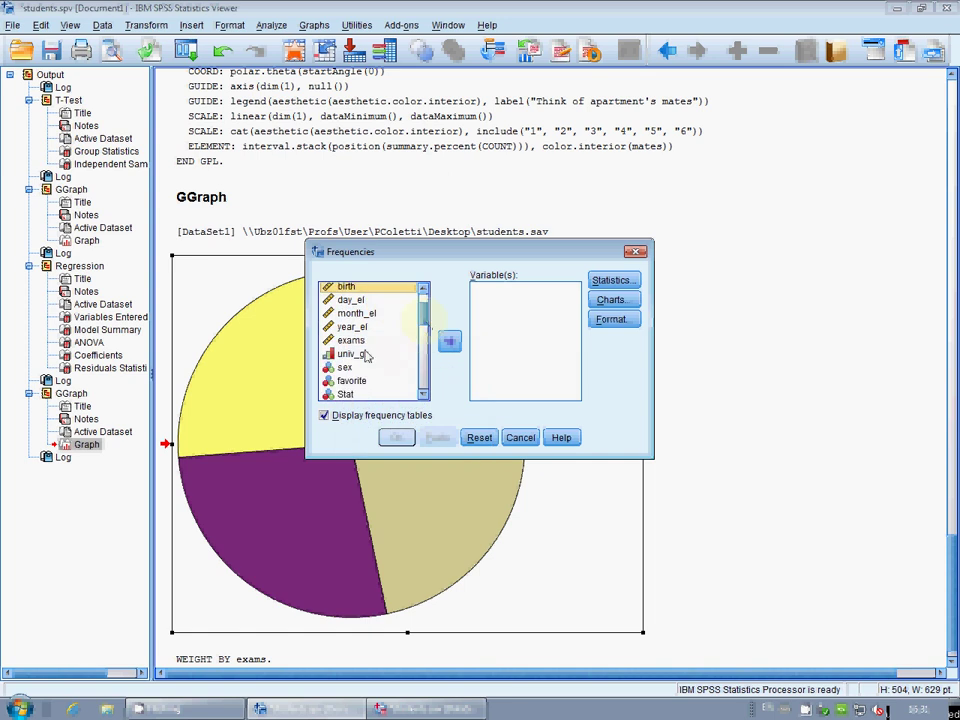
{"action": "left_click", "coordinate": [365, 356]}
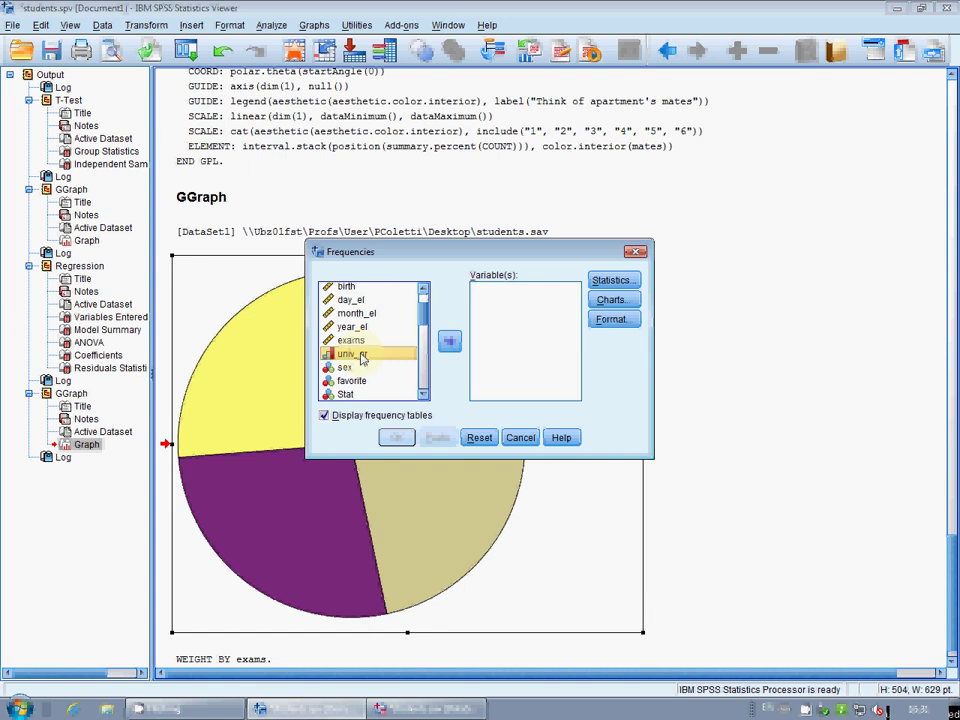
{"action": "left_click", "coordinate": [449, 341]}
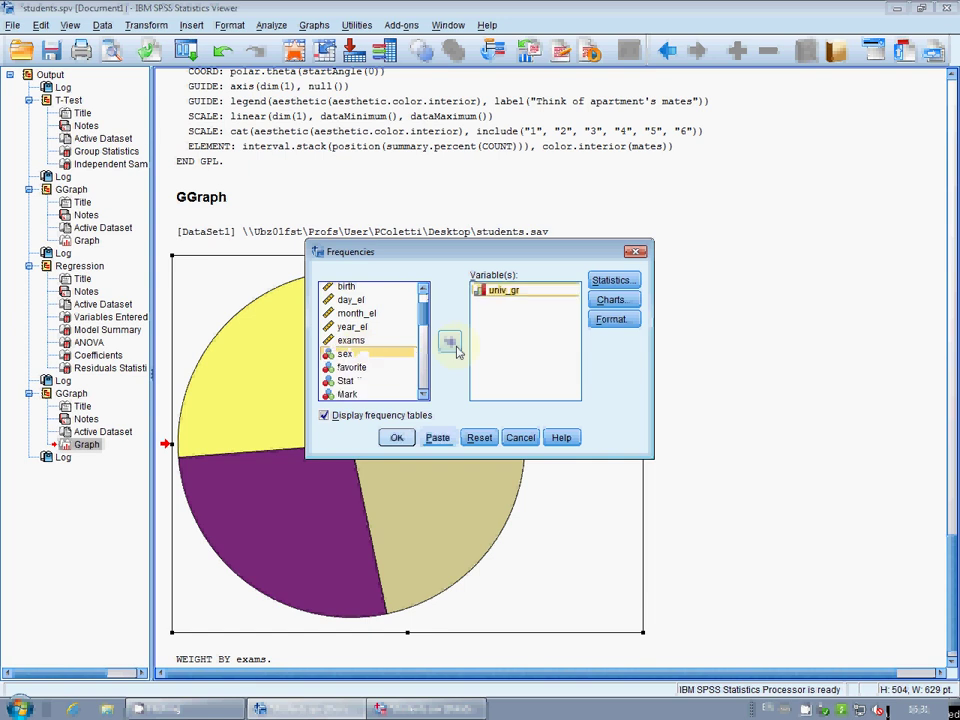
{"action": "left_click", "coordinate": [401, 437]}
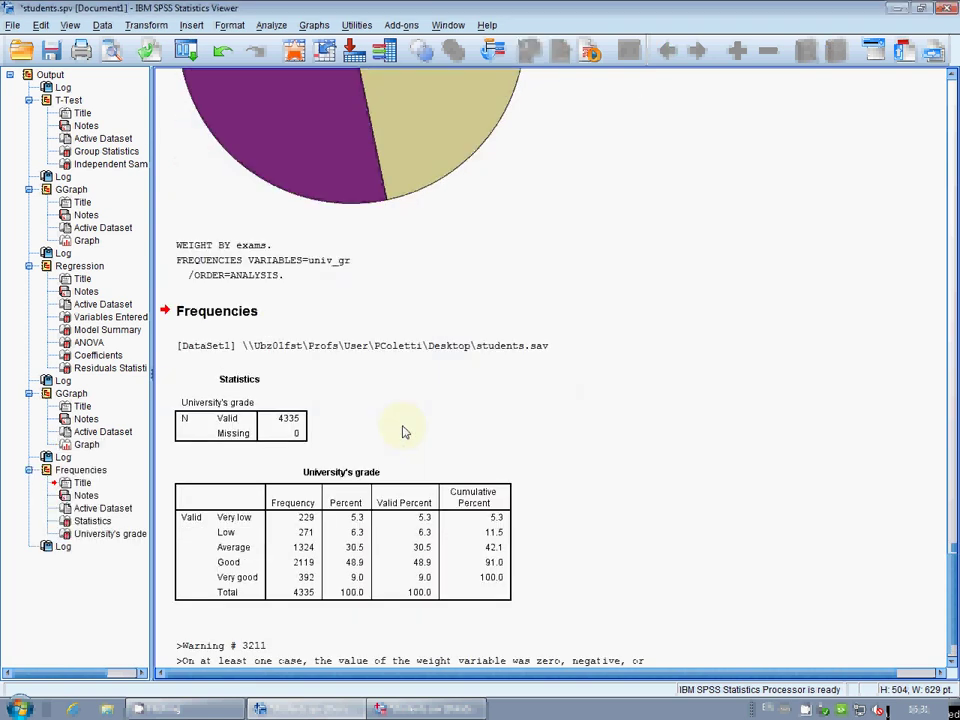
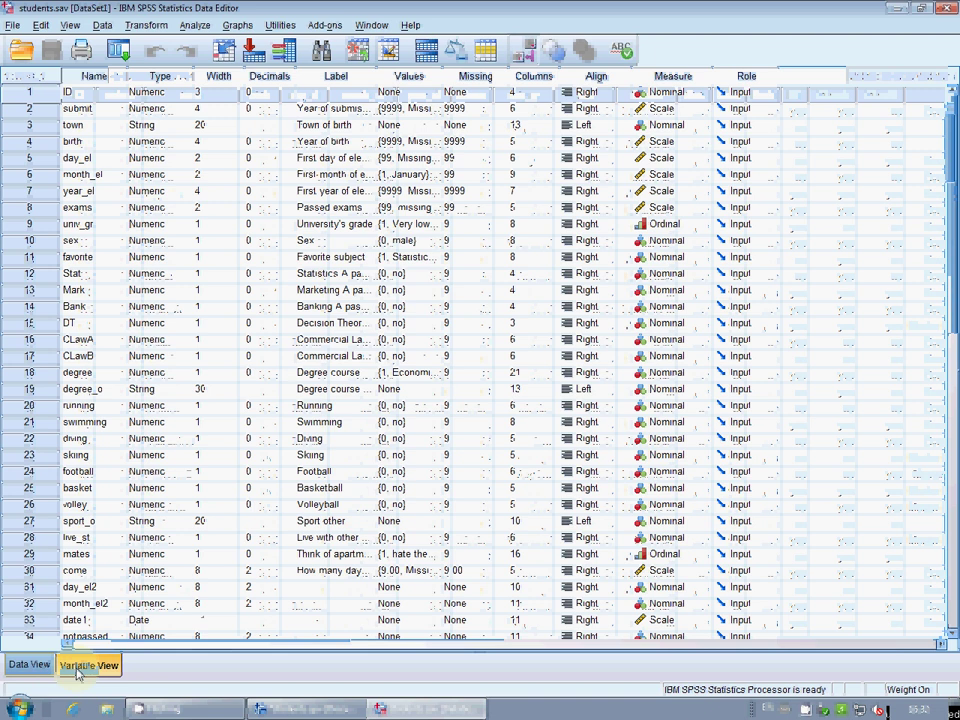
Step: Create a new variable named bicycle in row 36, the first empty row of the variable definitions
{"action": "scroll", "coordinate": [951, 332], "scroll_direction": "down", "scroll_amount": 5}
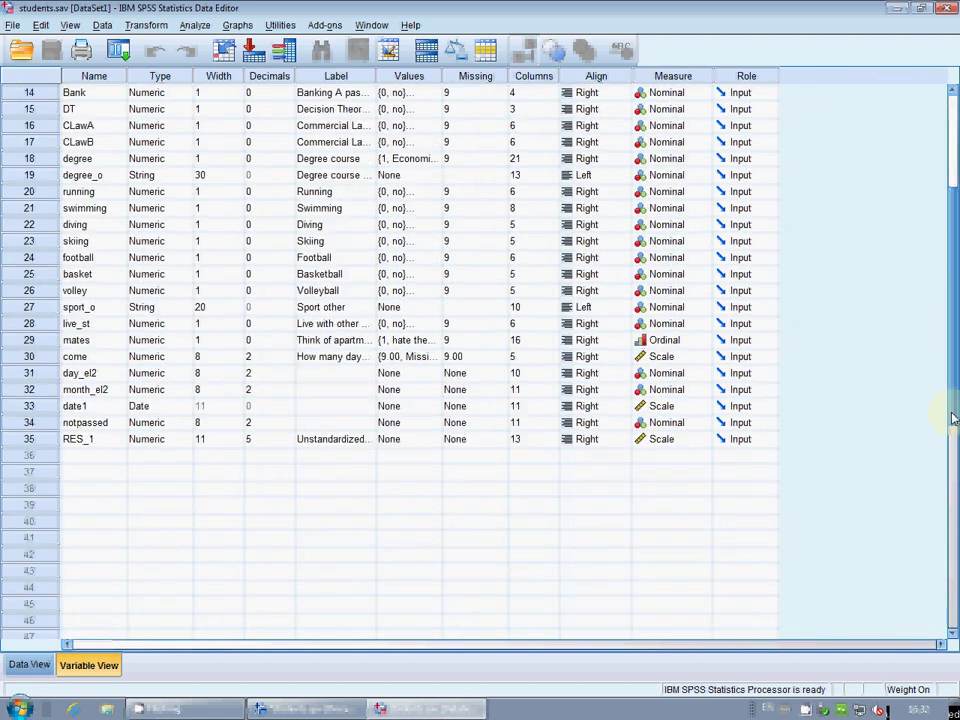
{"action": "left_click", "coordinate": [86, 455]}
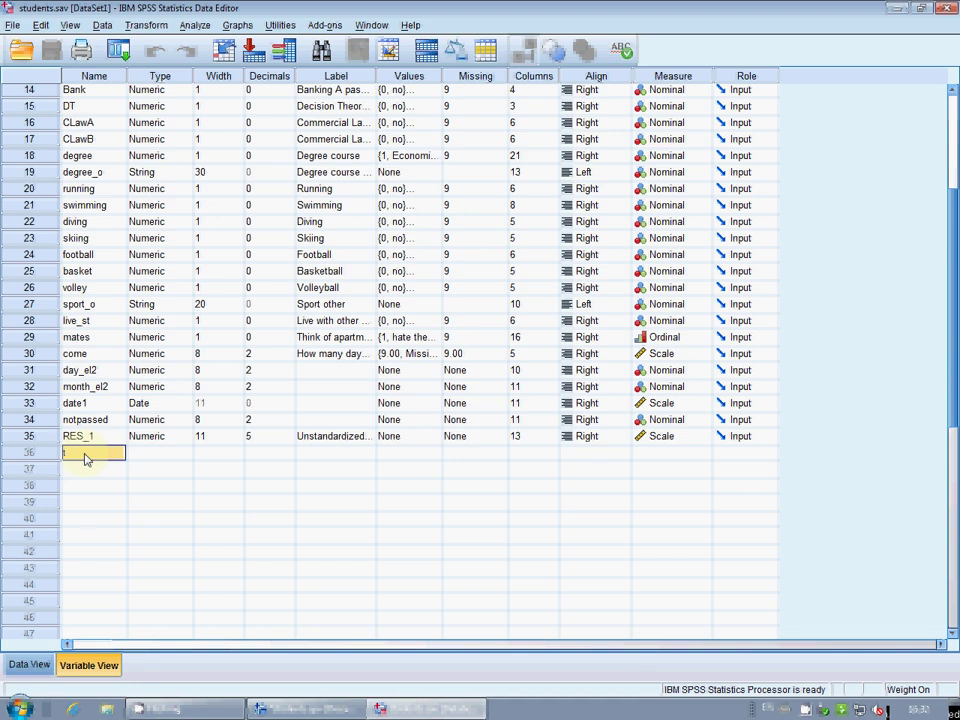
{"action": "key", "text": "Escape"}
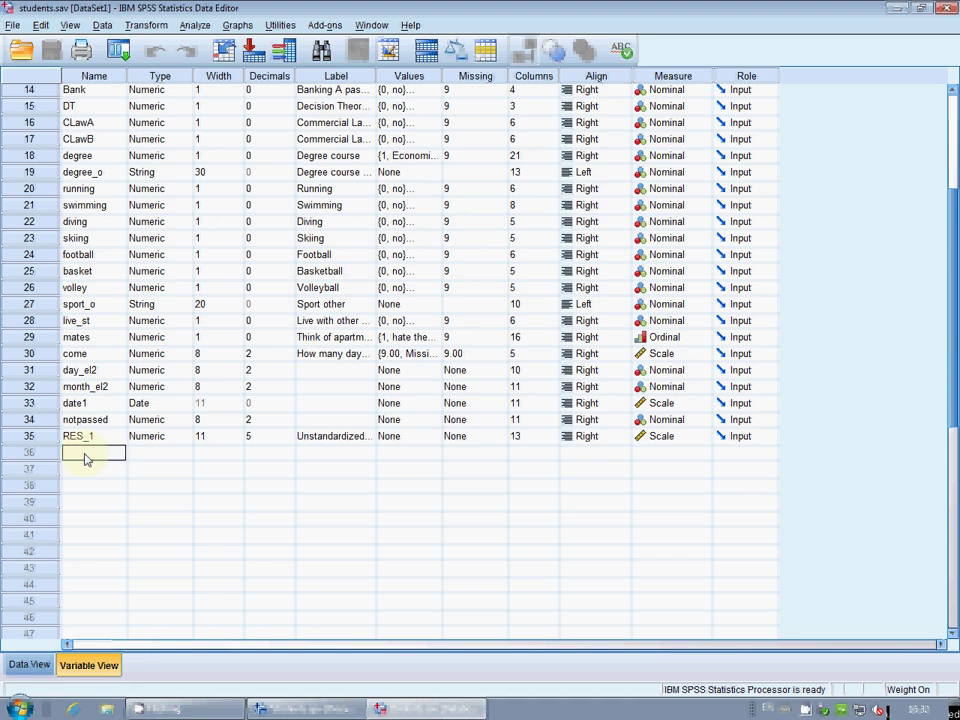
{"action": "type", "text": "bicycle"}
{"action": "key", "text": "Return"}
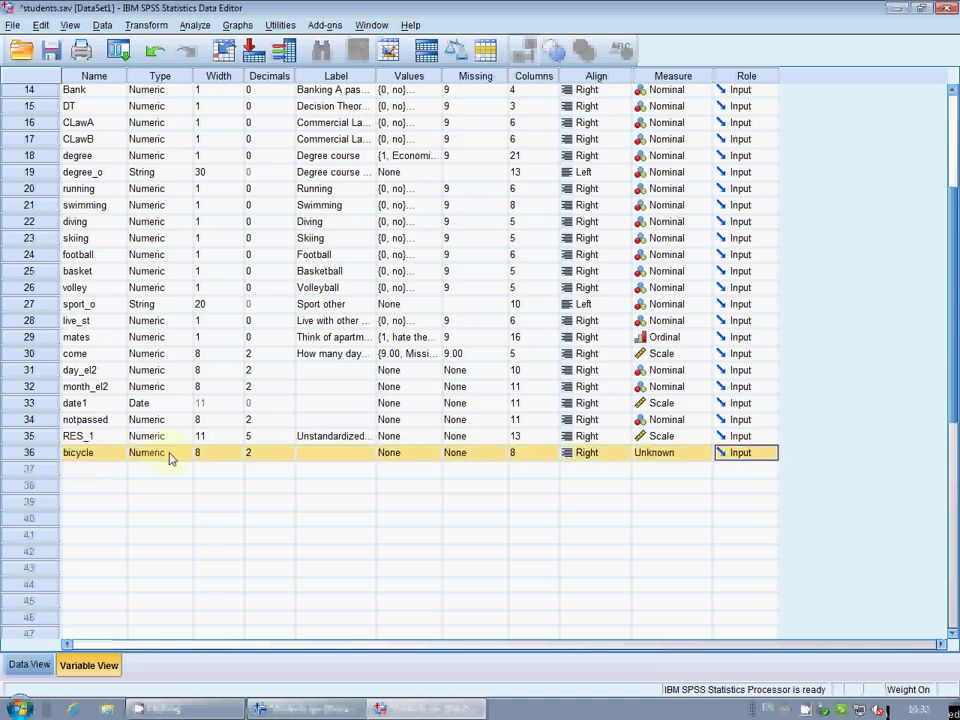
Step: Set the bicycle variable to 0 decimals and a width of 1
{"action": "left_click", "coordinate": [285, 456]}
{"action": "left_click", "coordinate": [287, 456]}
{"action": "left_click", "coordinate": [287, 456]}
{"action": "left_click", "coordinate": [240, 456]}
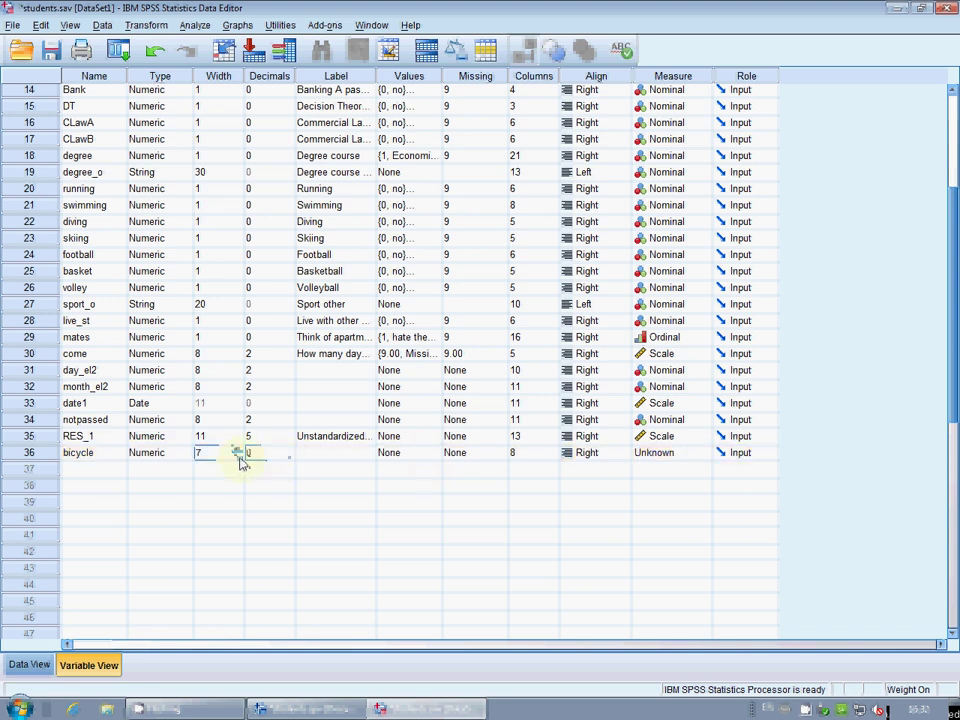
{"action": "left_click", "coordinate": [240, 456]}
{"action": "type", "text": "1"}
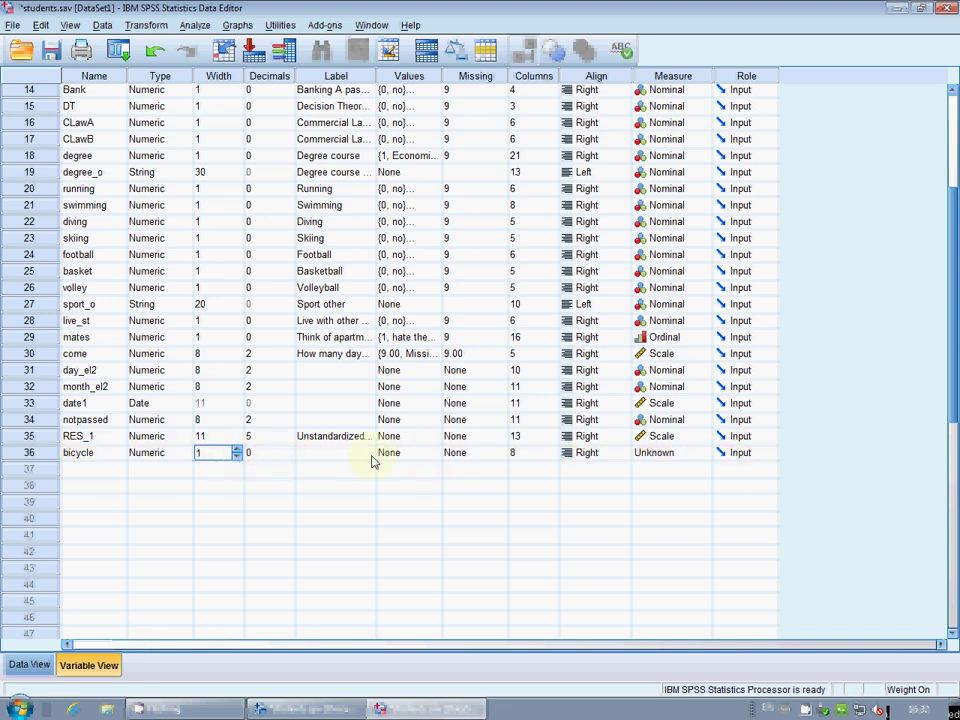
Step: Add the value labels 0 = "no" and 1 = "yes" to the bicycle variable
{"action": "left_click", "coordinate": [347, 457]}
{"action": "left_click", "coordinate": [422, 460]}
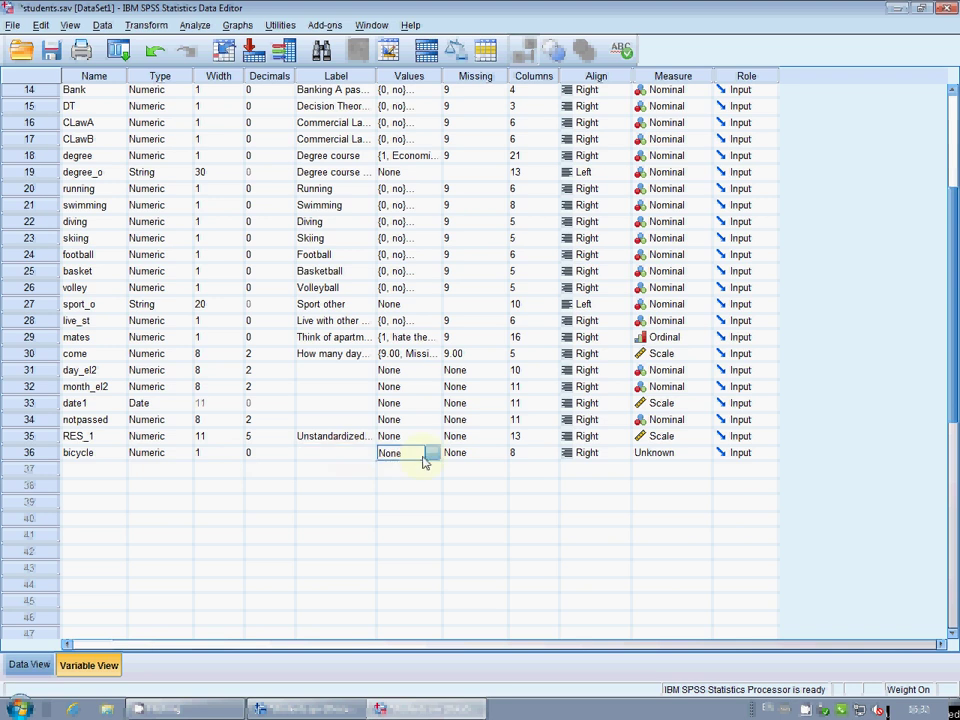
{"action": "left_click", "coordinate": [432, 456]}
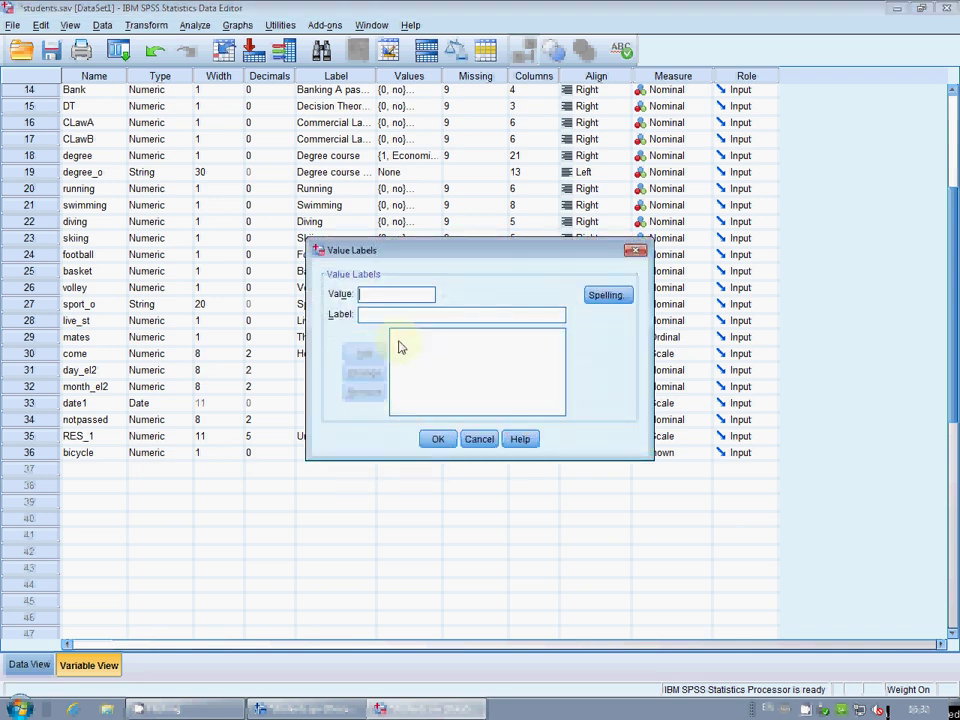
{"action": "type", "text": "0"}
{"action": "key", "text": "Tab"}
{"action": "type", "text": "no"}
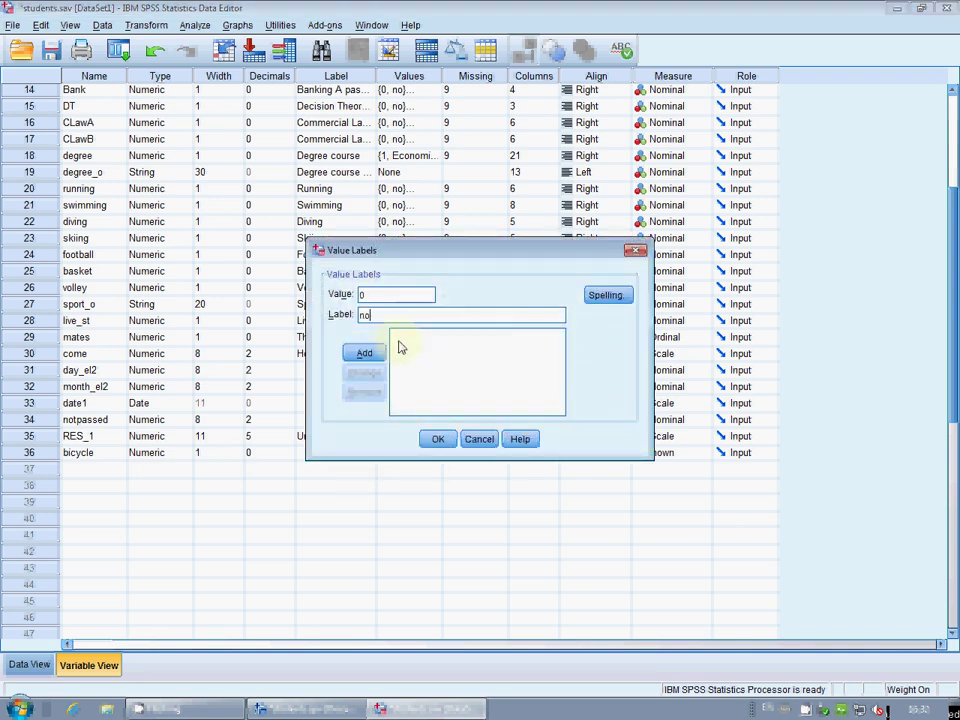
{"action": "left_click", "coordinate": [364, 353]}
{"action": "type", "text": "1"}
{"action": "key", "text": "Tab"}
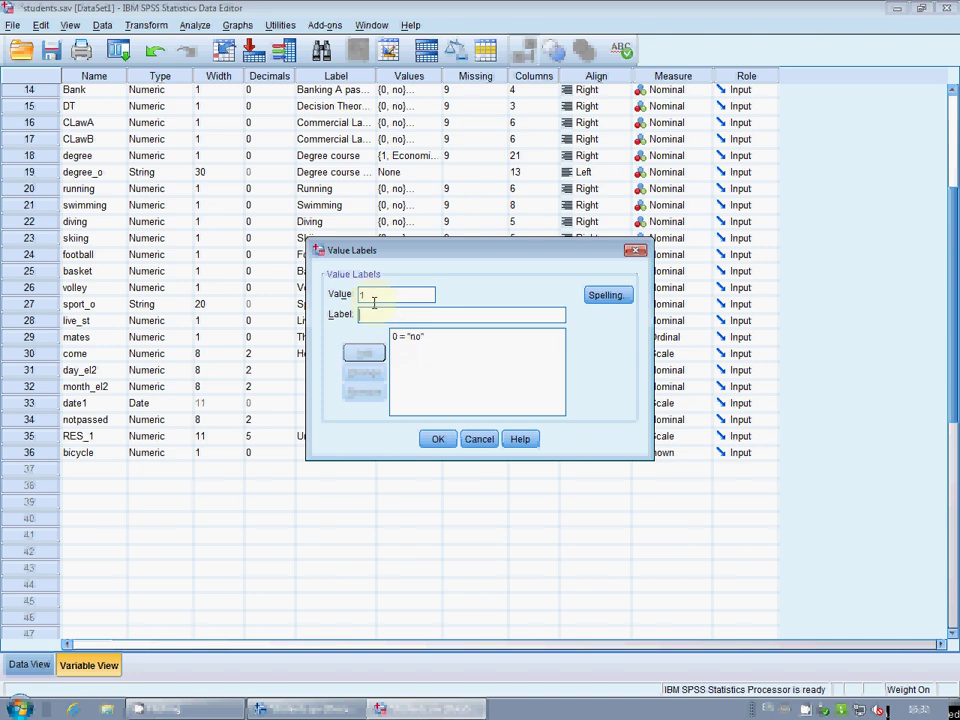
{"action": "type", "text": "yes"}
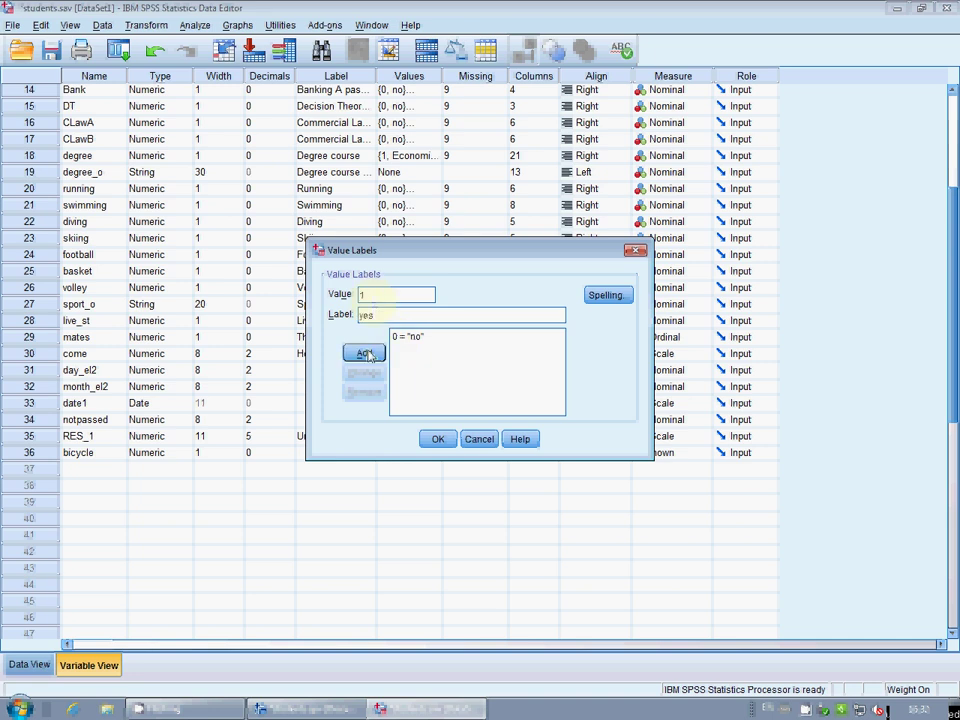
{"action": "left_click", "coordinate": [365, 354]}
Step: Add the value label 9 = "missing" for bicycle and accept the value labels
{"action": "type", "text": "9"}
{"action": "key", "text": "Tab"}
{"action": "type", "text": "m"}
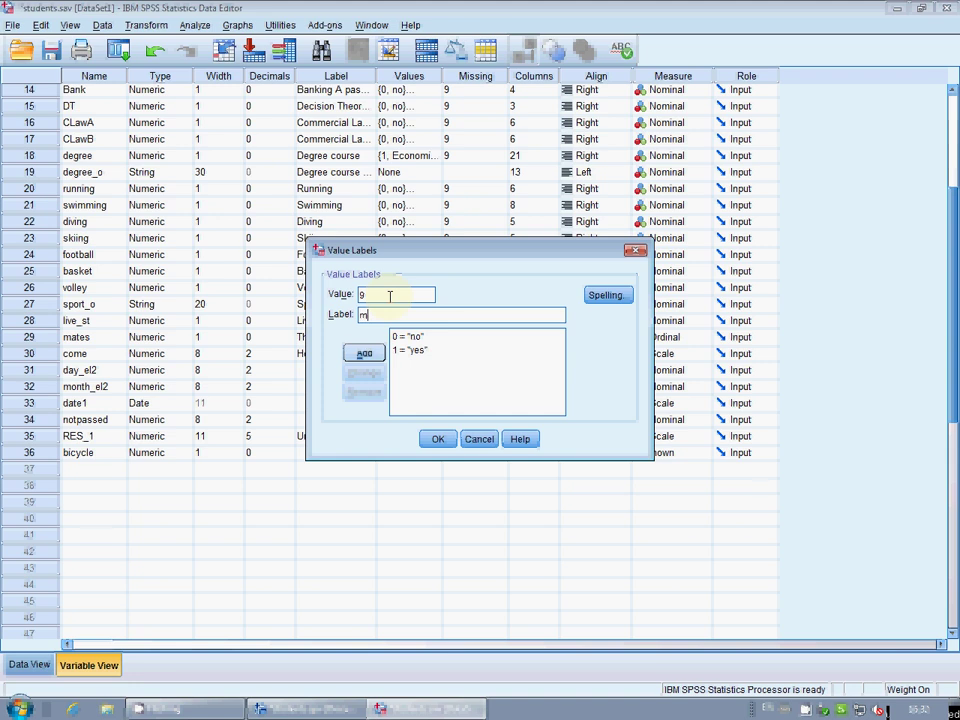
{"action": "type", "text": "issing"}
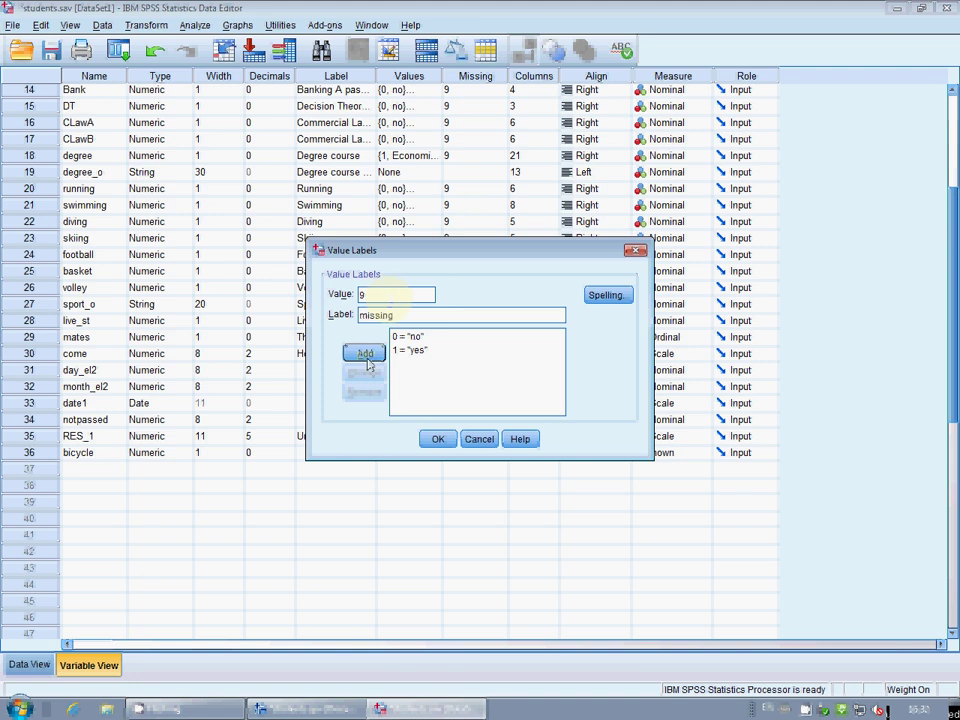
{"action": "left_click", "coordinate": [365, 354]}
{"action": "left_click", "coordinate": [440, 439]}
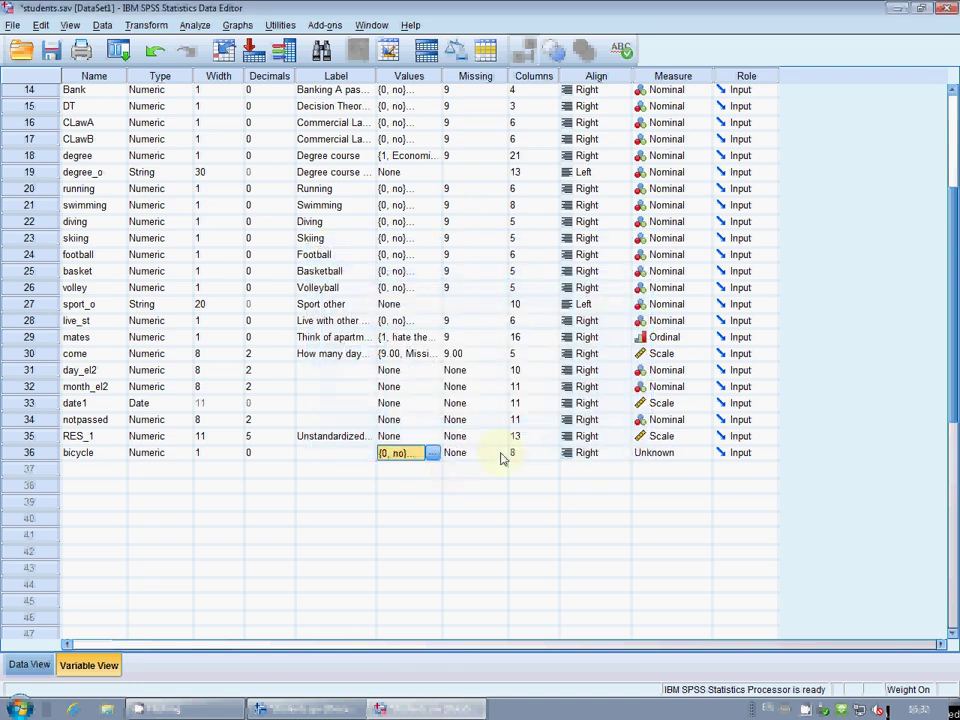
Step: Define 9 as a discrete missing value for bicycle and set its measure to Nominal
{"action": "double_click", "coordinate": [503, 456]}
{"action": "left_click", "coordinate": [408, 316]}
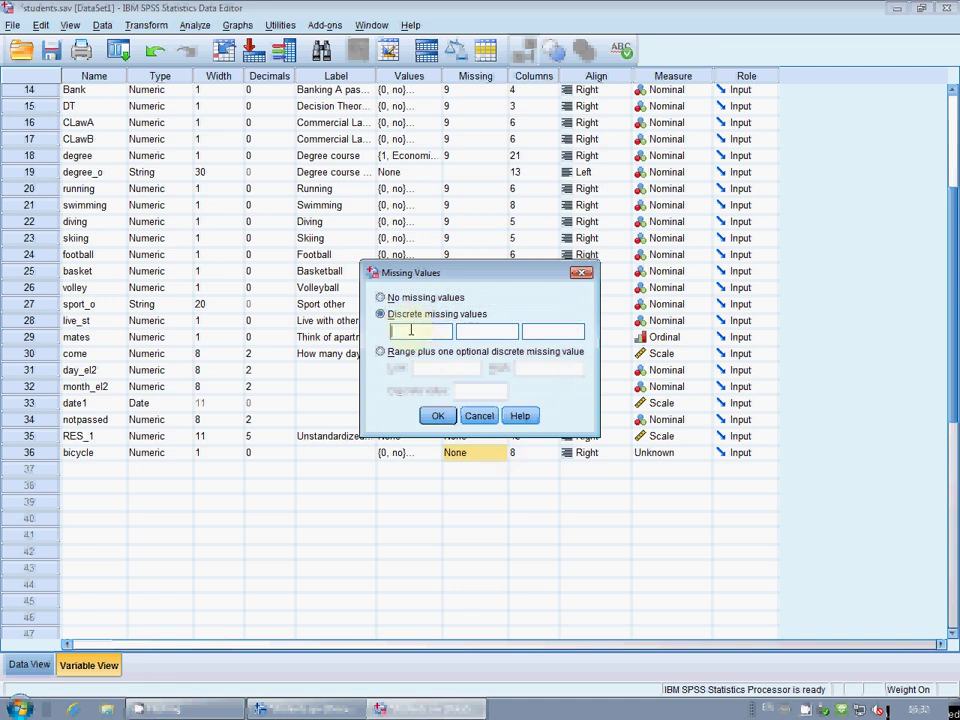
{"action": "type", "text": "9"}
{"action": "left_click", "coordinate": [437, 415]}
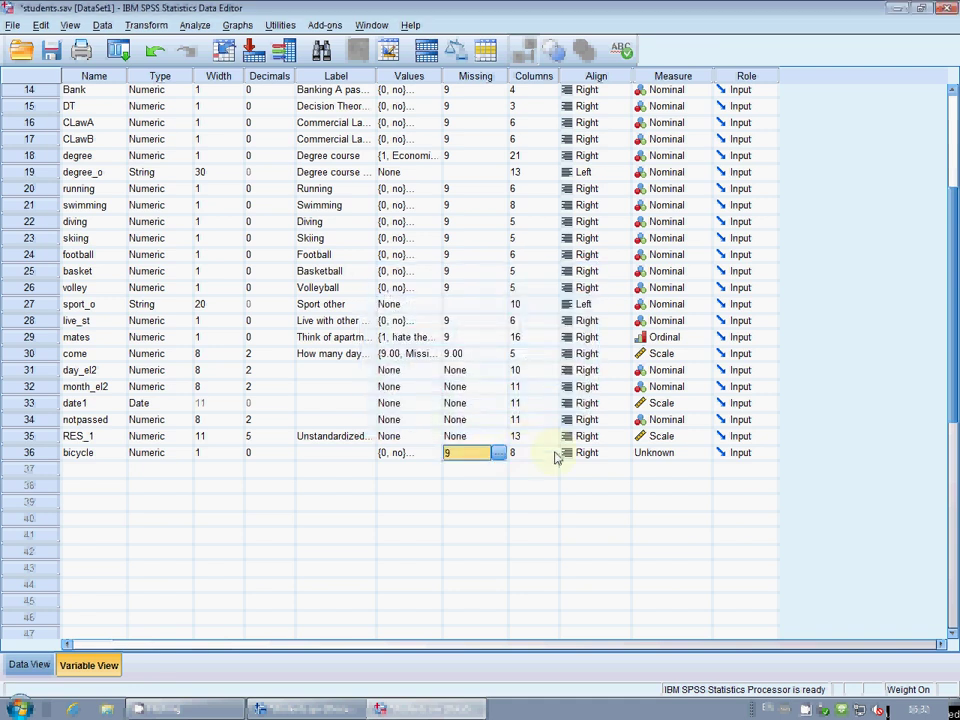
{"action": "left_click", "coordinate": [700, 455]}
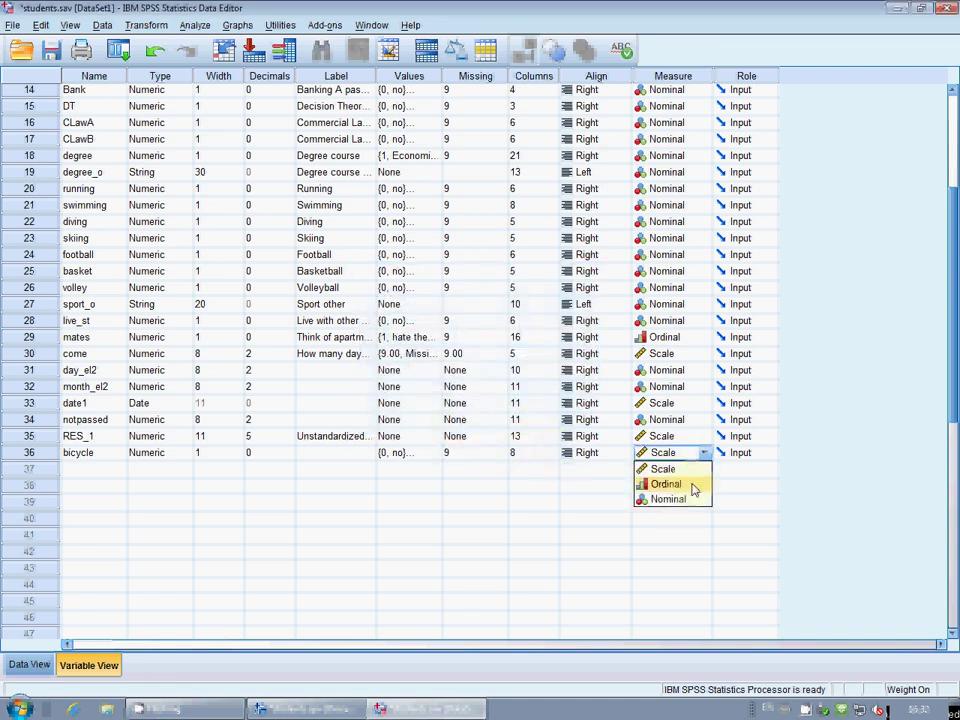
{"action": "left_click", "coordinate": [689, 500]}
Step: Copy the whole bicycle variable definition and paste it into row 37
{"action": "left_click", "coordinate": [40, 456]}
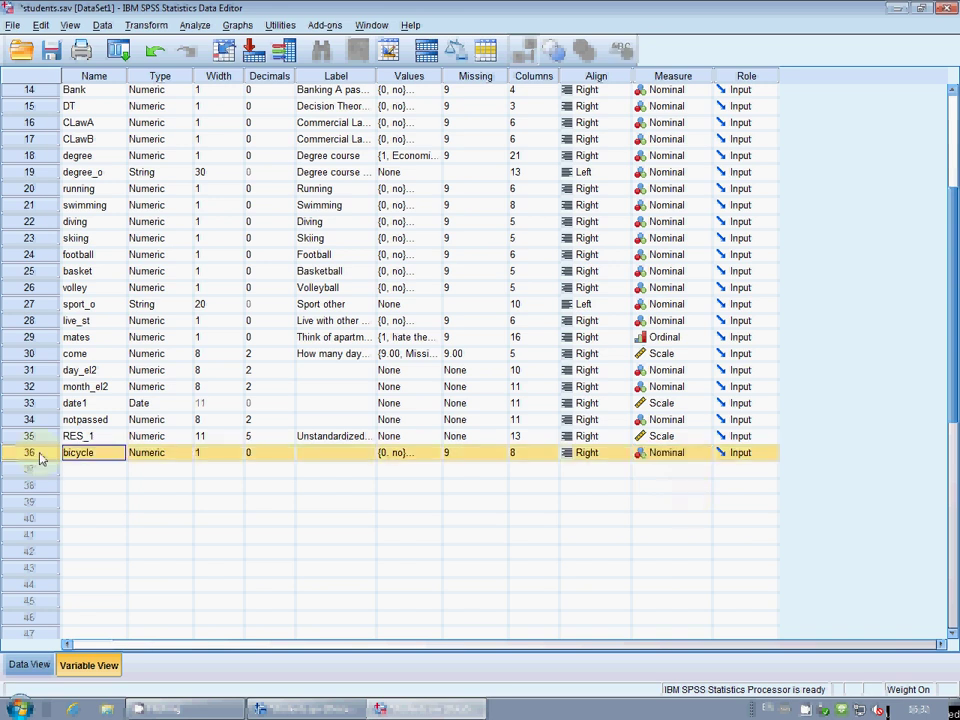
{"action": "left_click", "coordinate": [37, 470]}
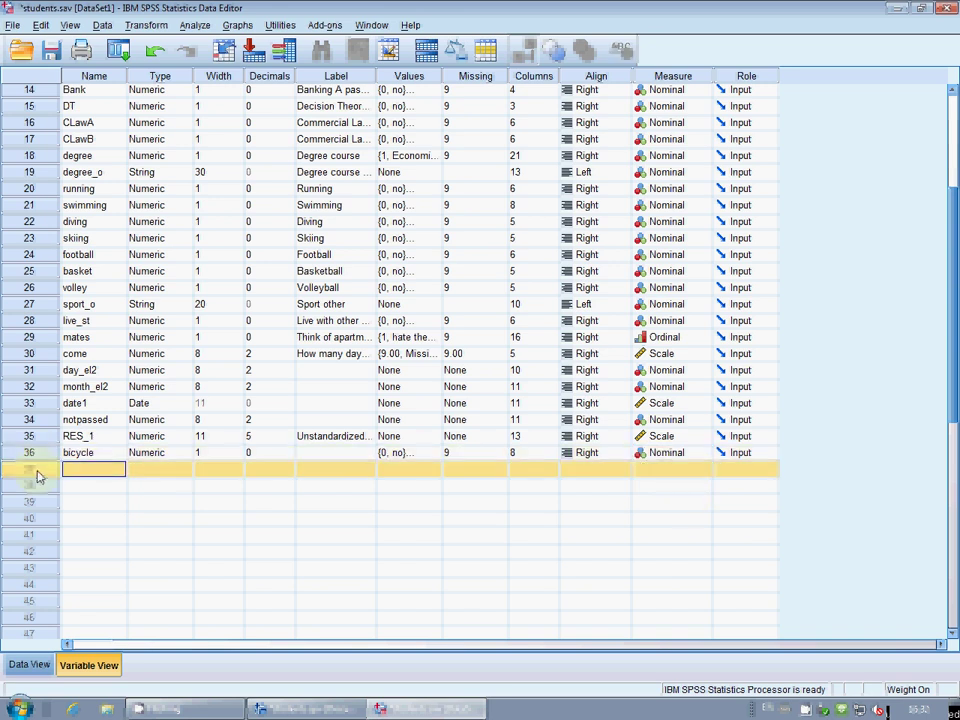
{"action": "right_click", "coordinate": [39, 456]}
{"action": "left_click", "coordinate": [42, 464]}
{"action": "left_click", "coordinate": [32, 470]}
{"action": "right_click", "coordinate": [32, 471]}
{"action": "left_click", "coordinate": [58, 500]}
Step: Paste the copied bicycle definition into rows 38, 39 and 40
{"action": "right_click", "coordinate": [34, 486]}
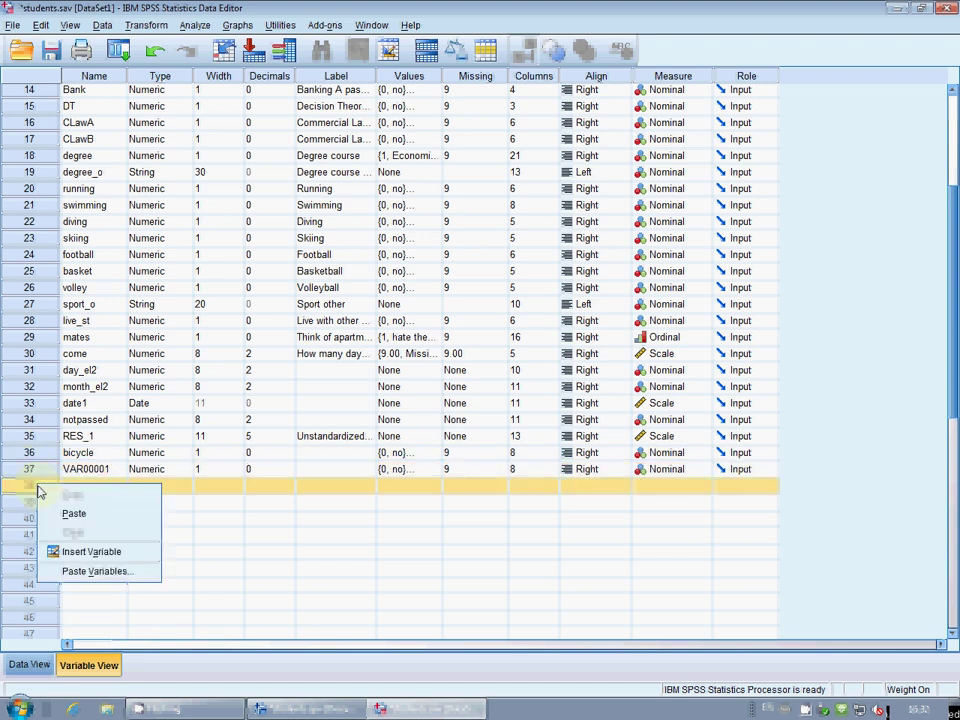
{"action": "left_click", "coordinate": [28, 510]}
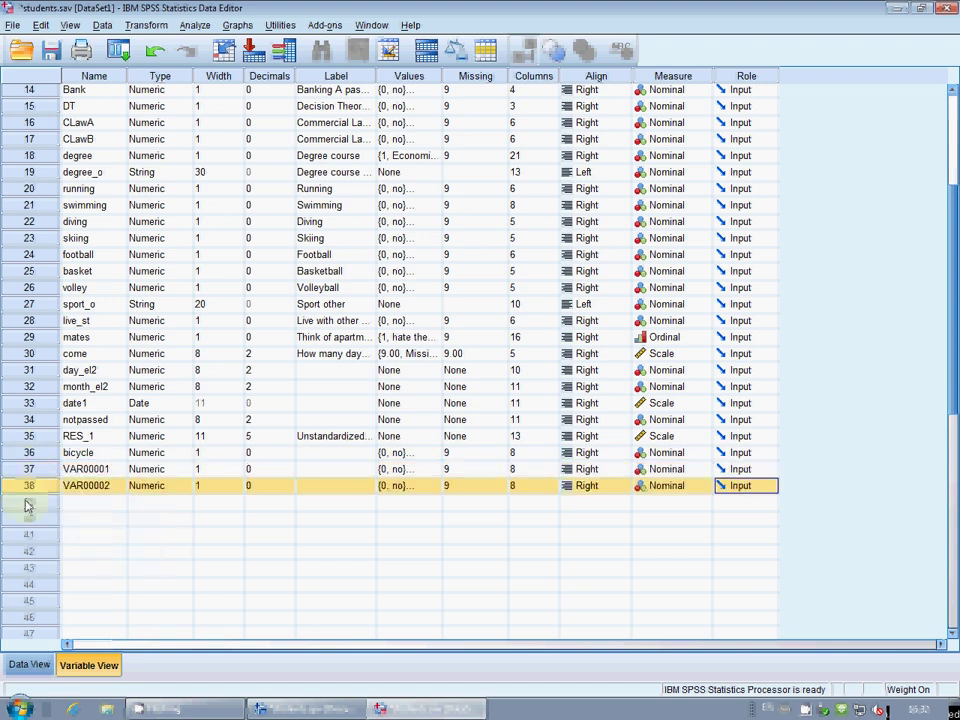
{"action": "right_click", "coordinate": [27, 507]}
{"action": "left_click", "coordinate": [37, 525]}
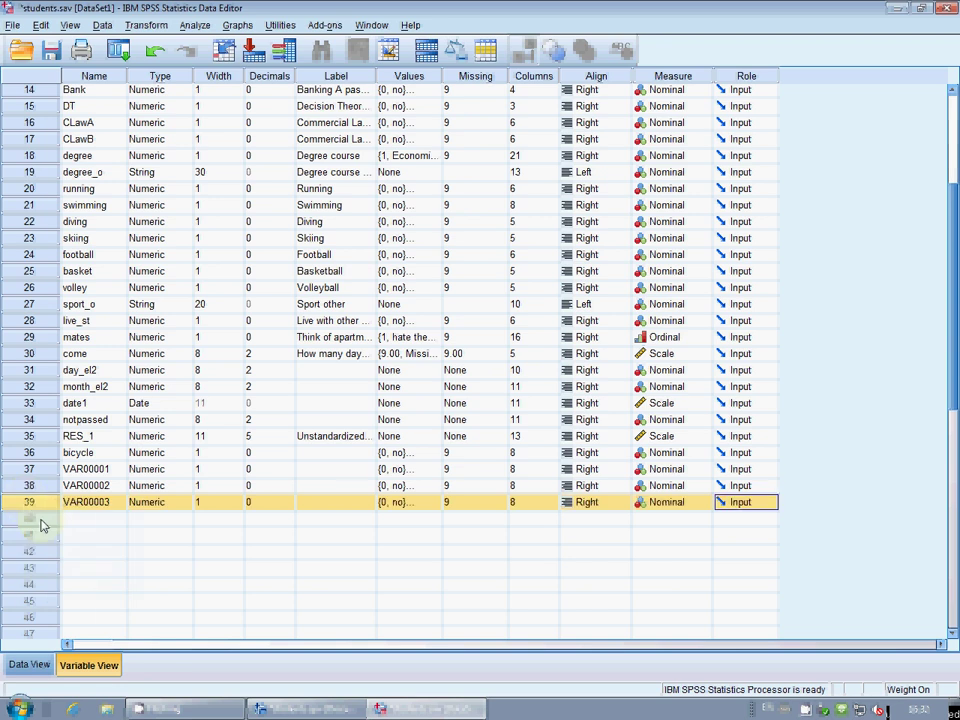
{"action": "right_click", "coordinate": [38, 522]}
{"action": "left_click", "coordinate": [56, 548]}
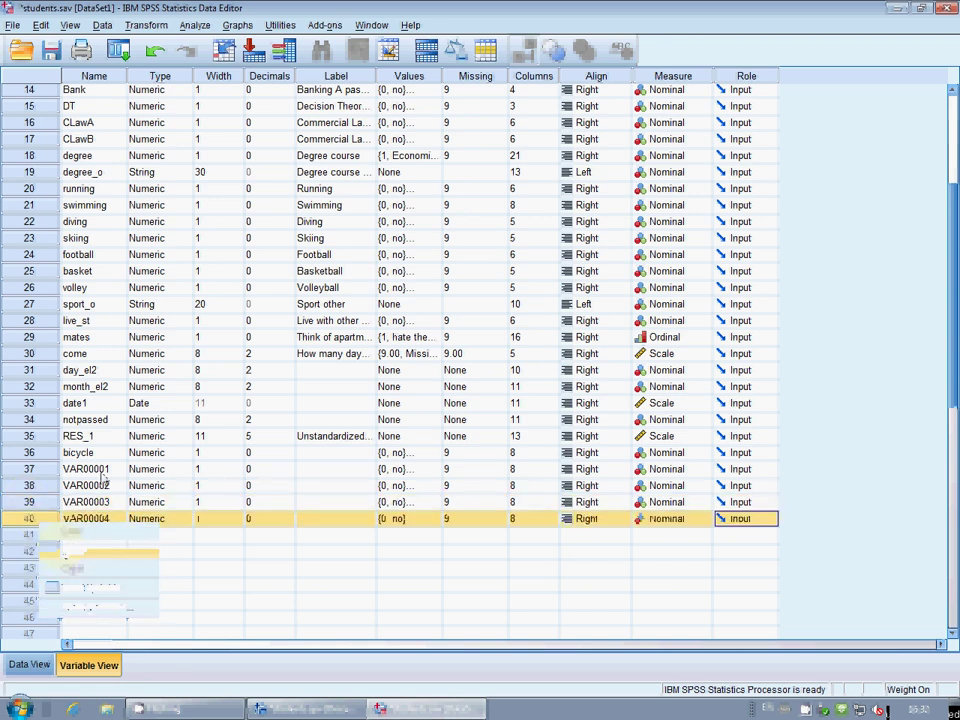
Step: Rename the variables in rows 37 and 38 as train and car
{"action": "left_click", "coordinate": [101, 471]}
{"action": "key", "text": "F2"}
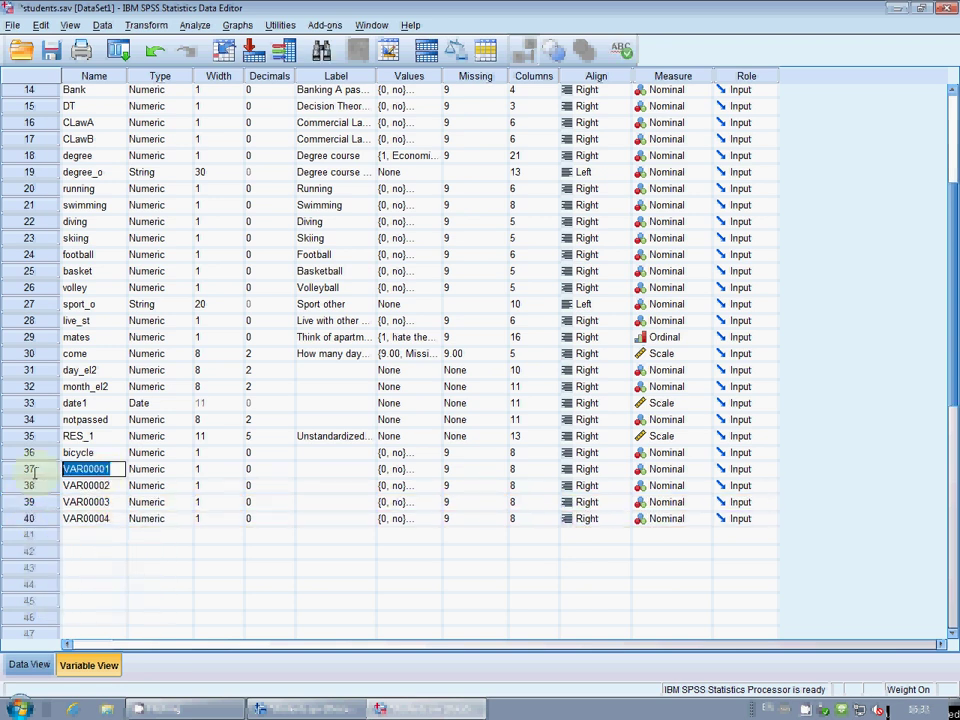
{"action": "type", "text": "train"}
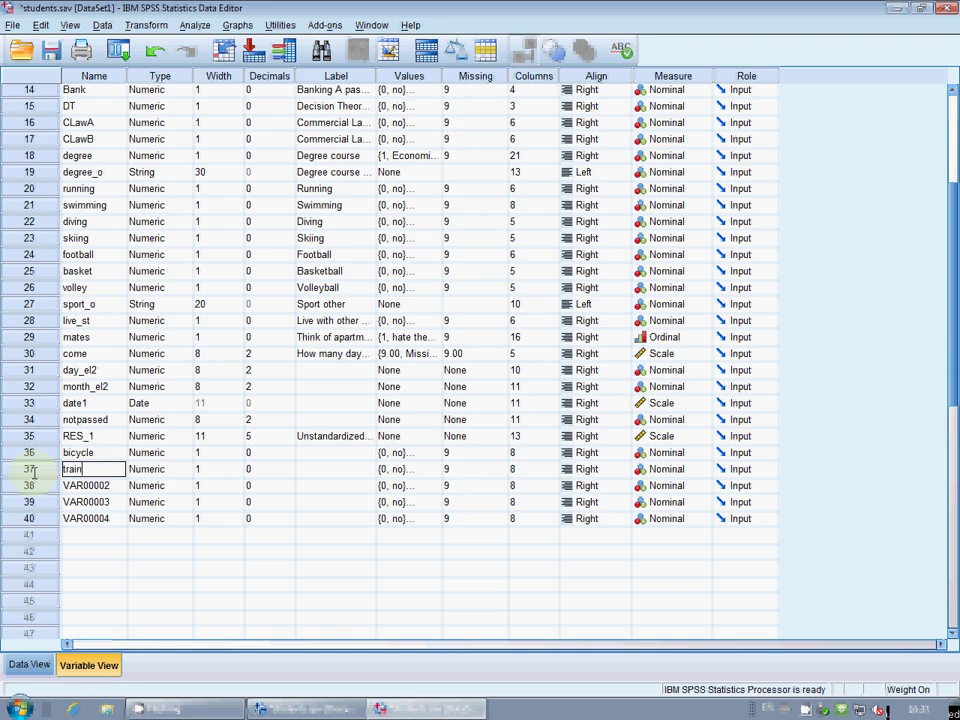
{"action": "key", "text": "Return"}
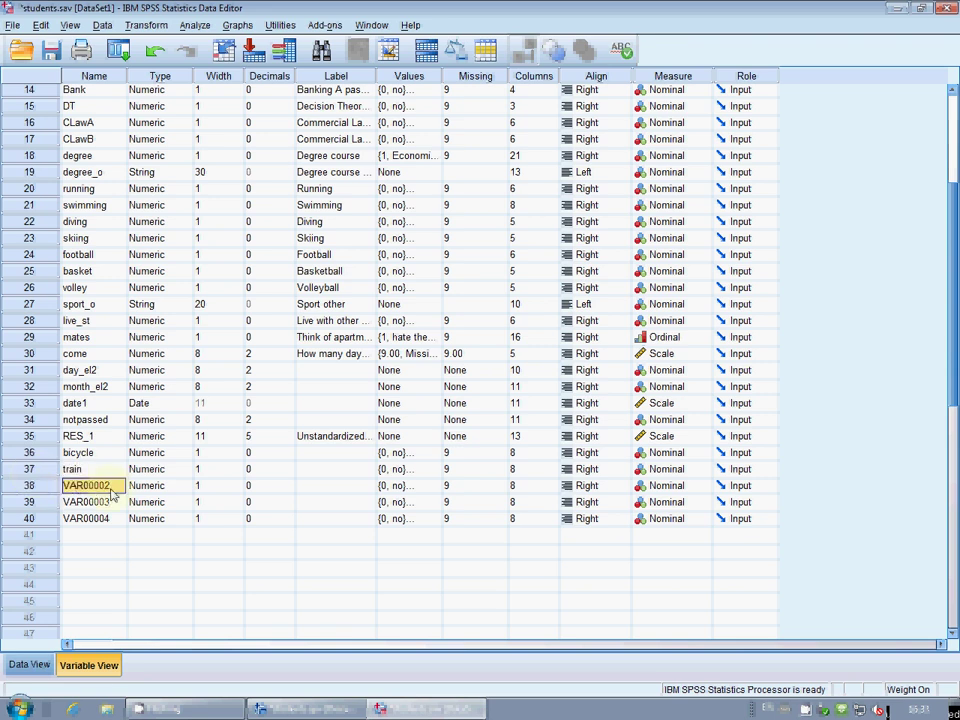
{"action": "key", "text": "F2"}
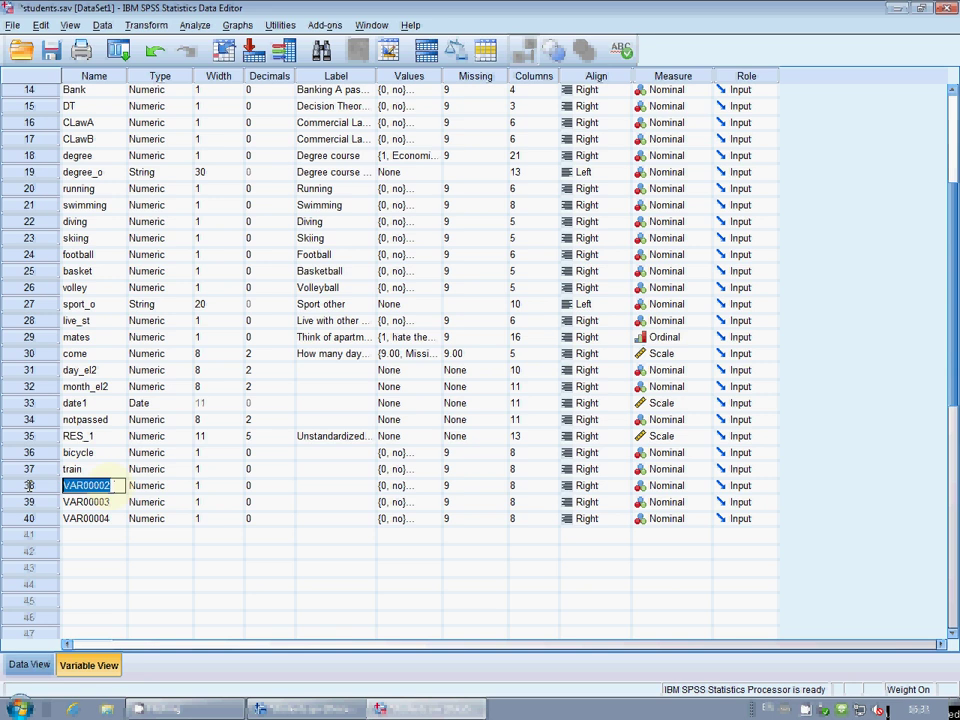
{"action": "type", "text": "car"}
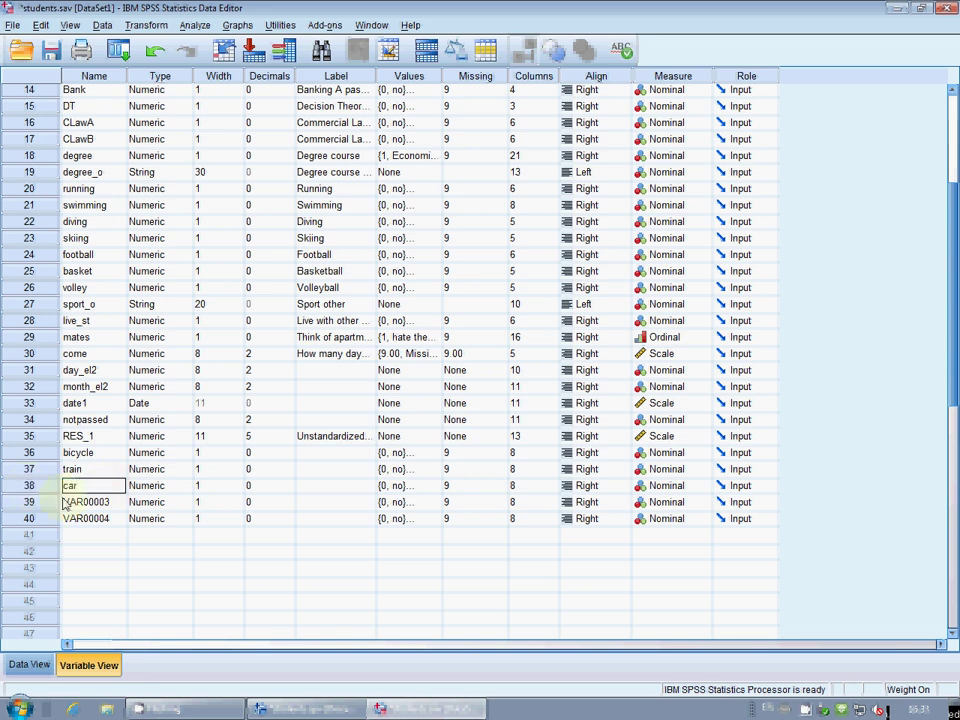
Step: Rename the variables in rows 39 and 40 as bus and plane
{"action": "left_click", "coordinate": [65, 505]}
{"action": "key", "text": "F2"}
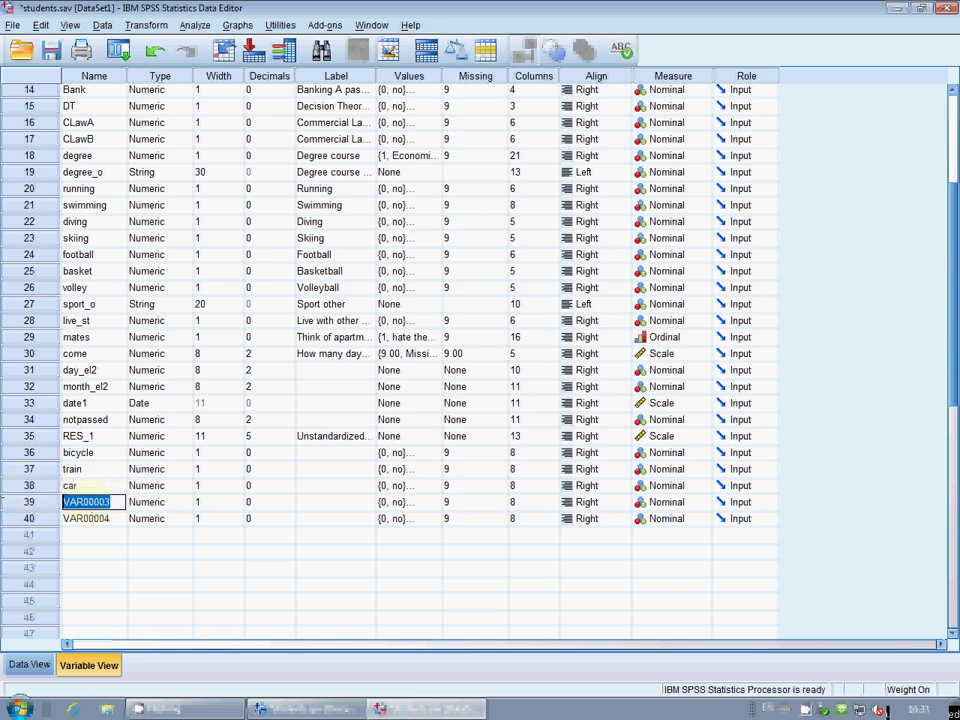
{"action": "type", "text": "bus"}
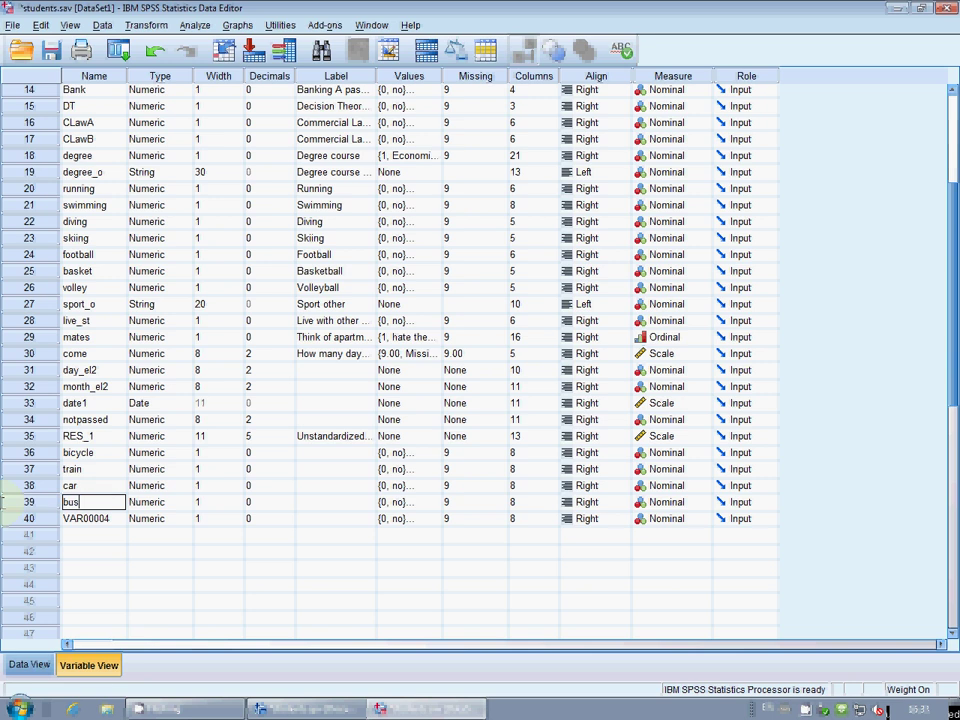
{"action": "key", "text": "Return"}
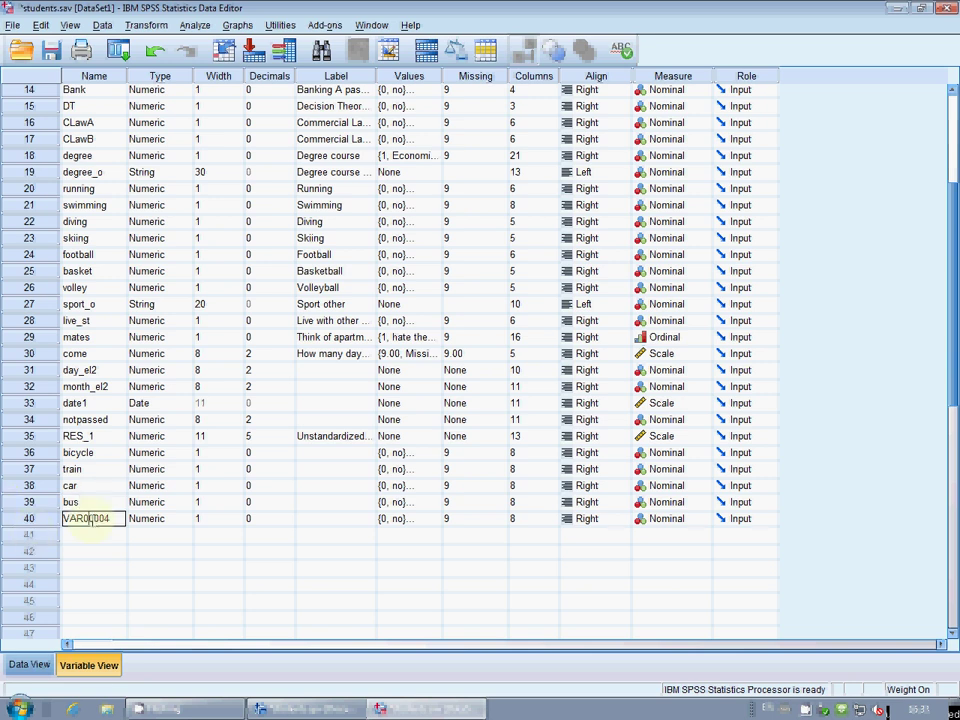
{"action": "type", "text": "plane"}
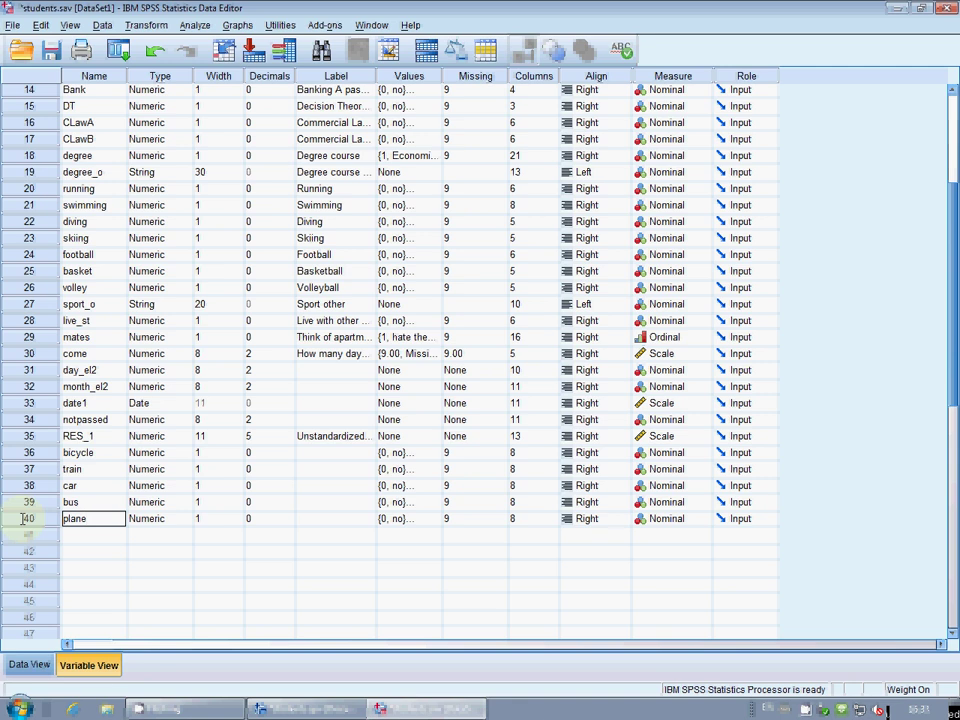
{"action": "left_click", "coordinate": [70, 535]}
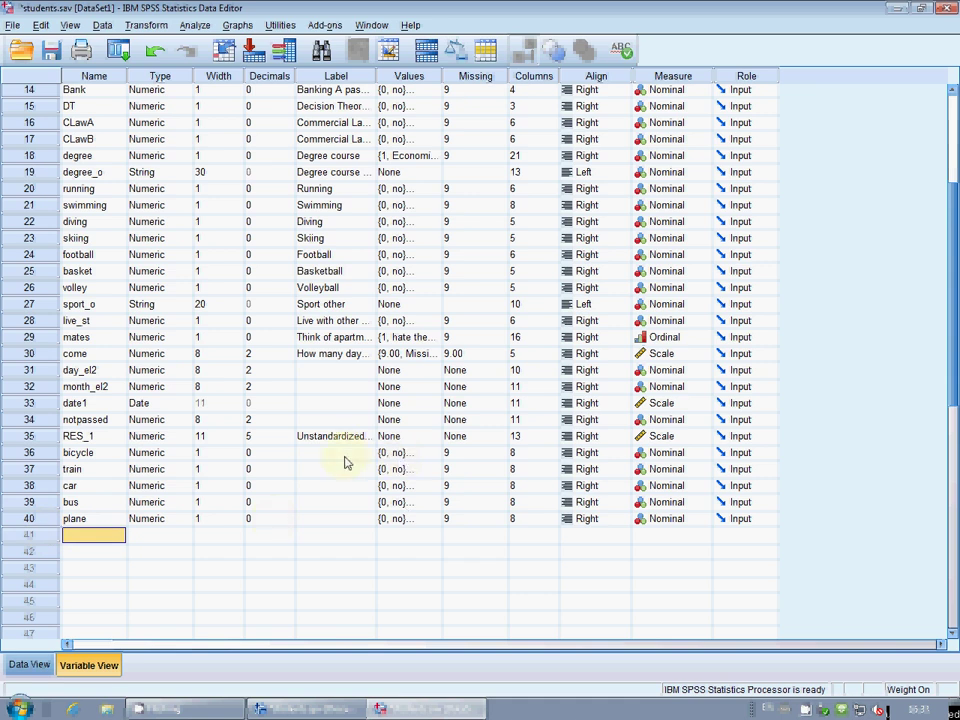
Step: Save the students.sav dataset and the students.spv output, and exit SPSS Statistics
{"action": "left_click", "coordinate": [51, 50]}
{"action": "left_click", "coordinate": [316, 710]}
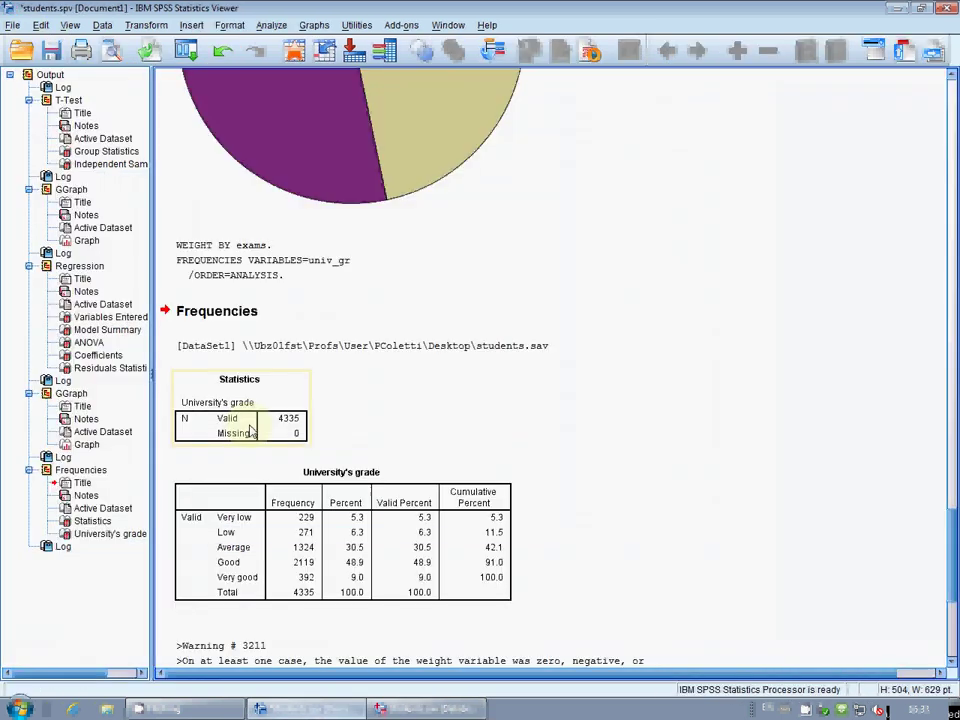
{"action": "left_click", "coordinate": [12, 24]}
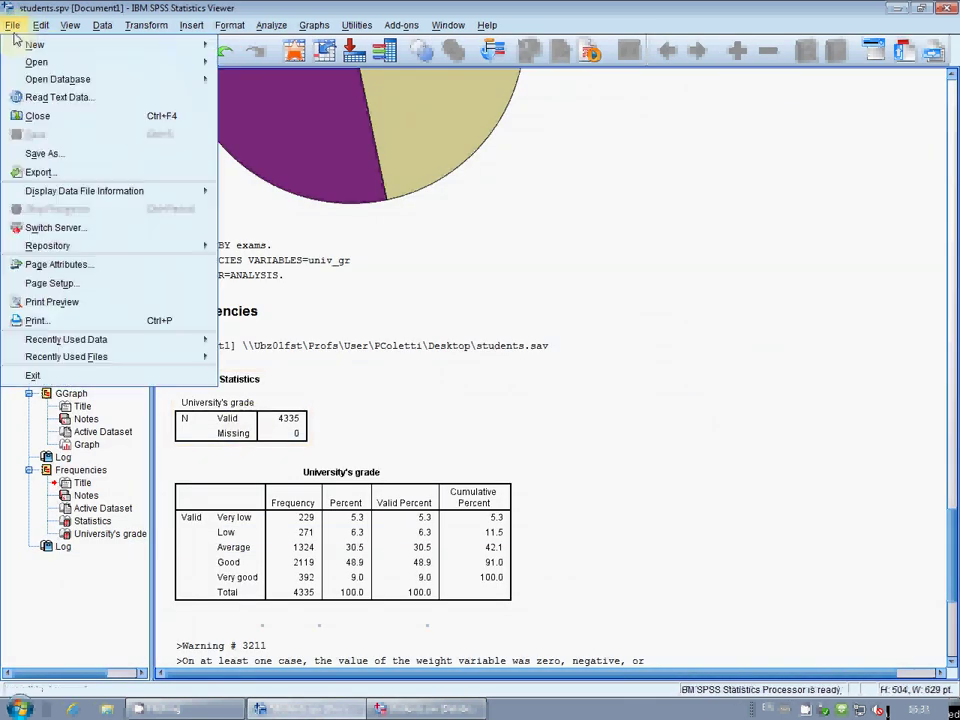
{"action": "left_click", "coordinate": [60, 374]}
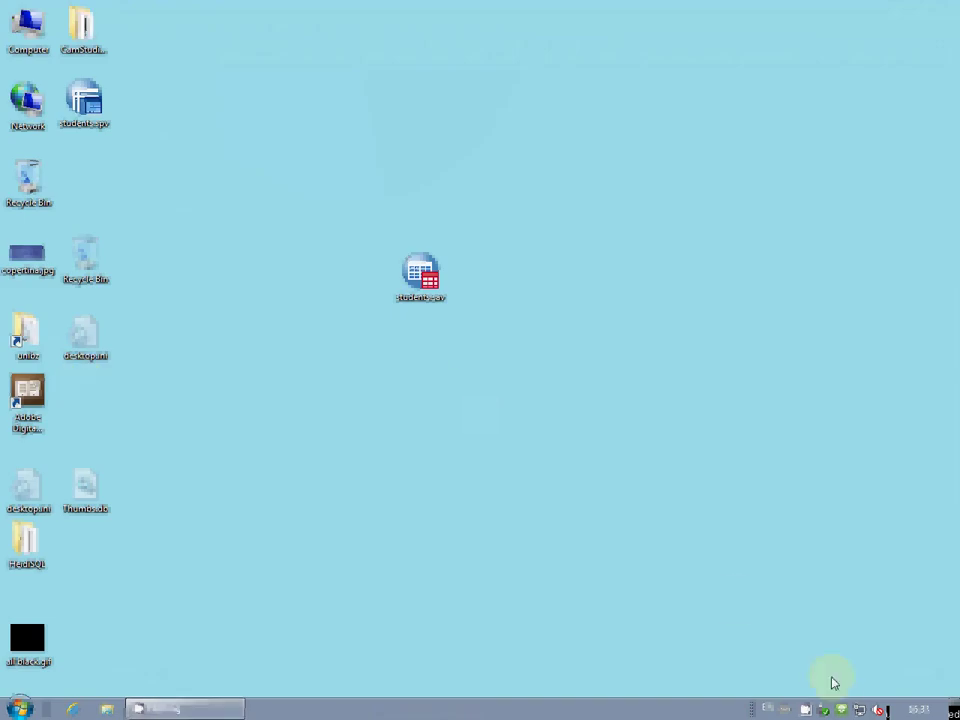
Step: Place the students.spv and students.sav files side by side near the middle of the desktop
{"action": "left_click_drag", "start_coordinate": [430, 300], "coordinate": [459, 332]}
{"action": "left_click_drag", "start_coordinate": [88, 121], "coordinate": [376, 345]}
{"action": "right_click", "coordinate": [816, 706]}
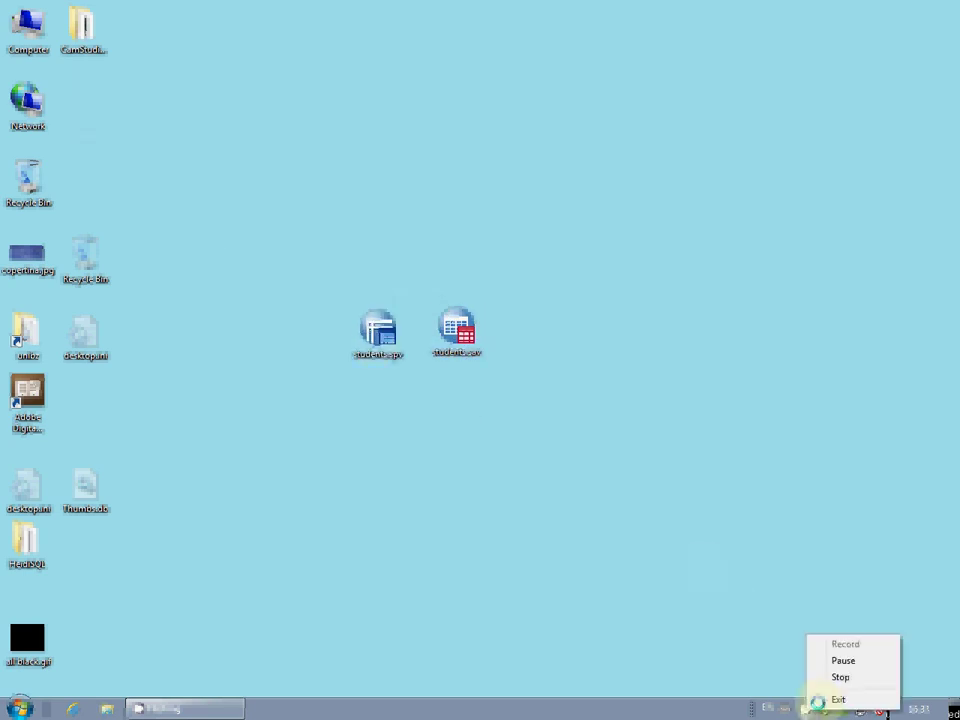
{"action": "left_click", "coordinate": [743, 671]}
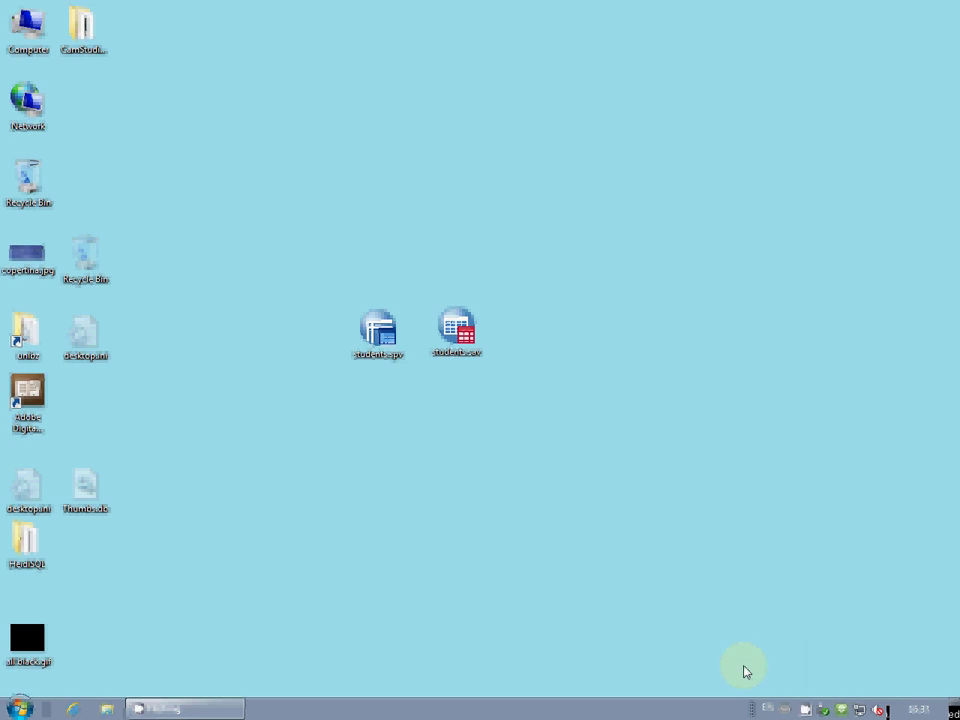